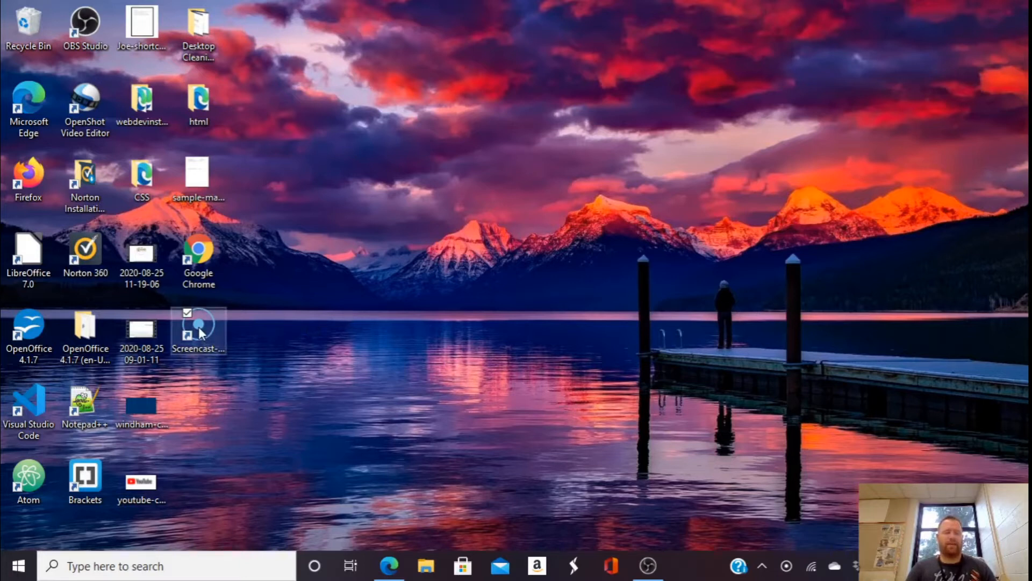
Step: Launch the free Screencast-O-Matic recorder and set it to record both the screen and the webcam
double_click(199, 327)
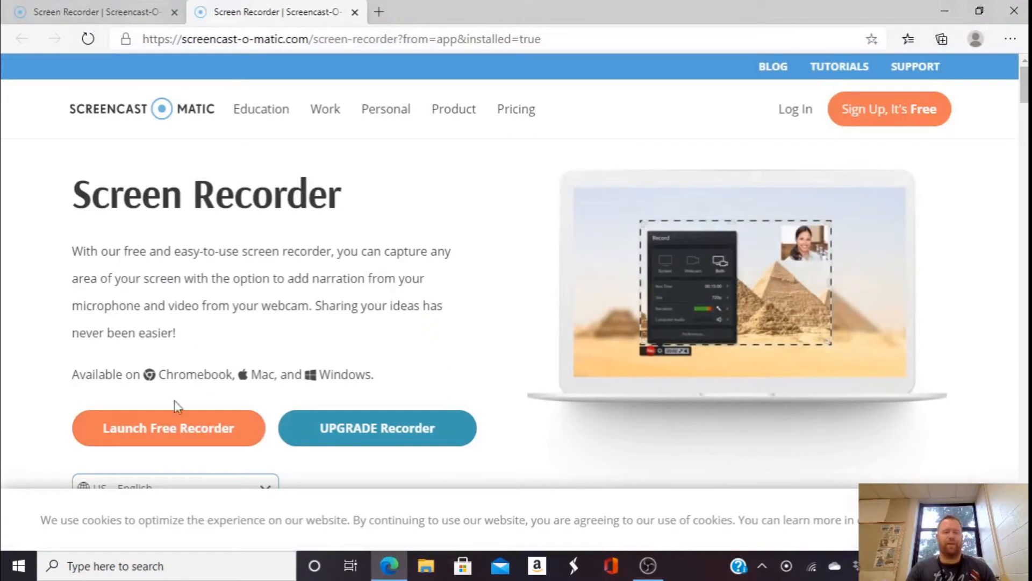
click(179, 432)
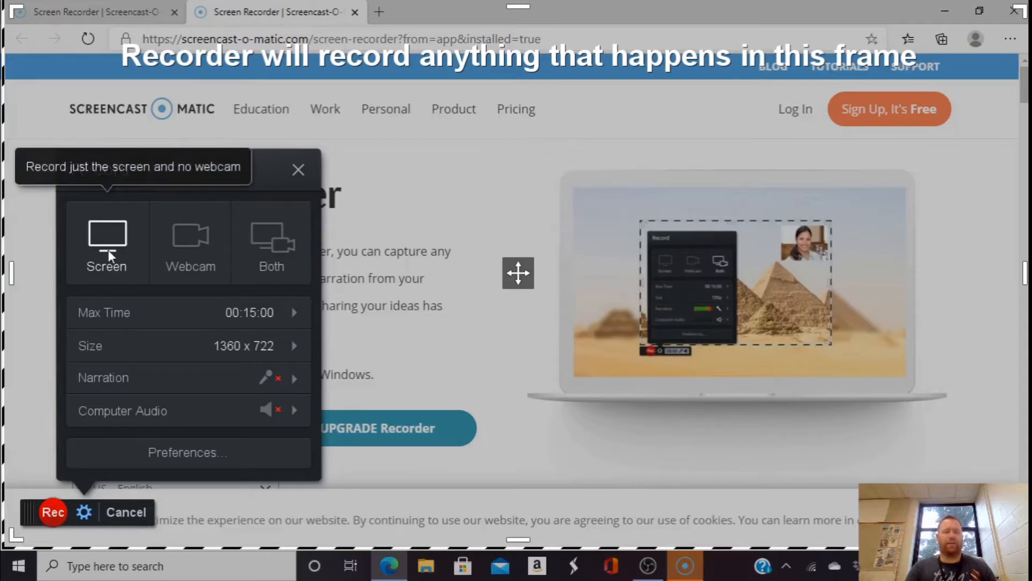
click(185, 250)
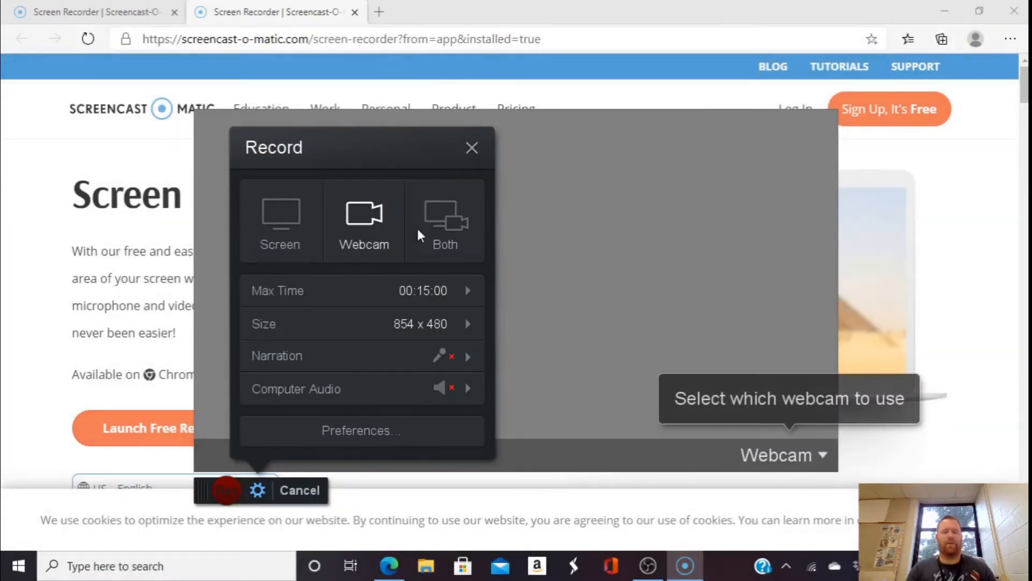
click(437, 228)
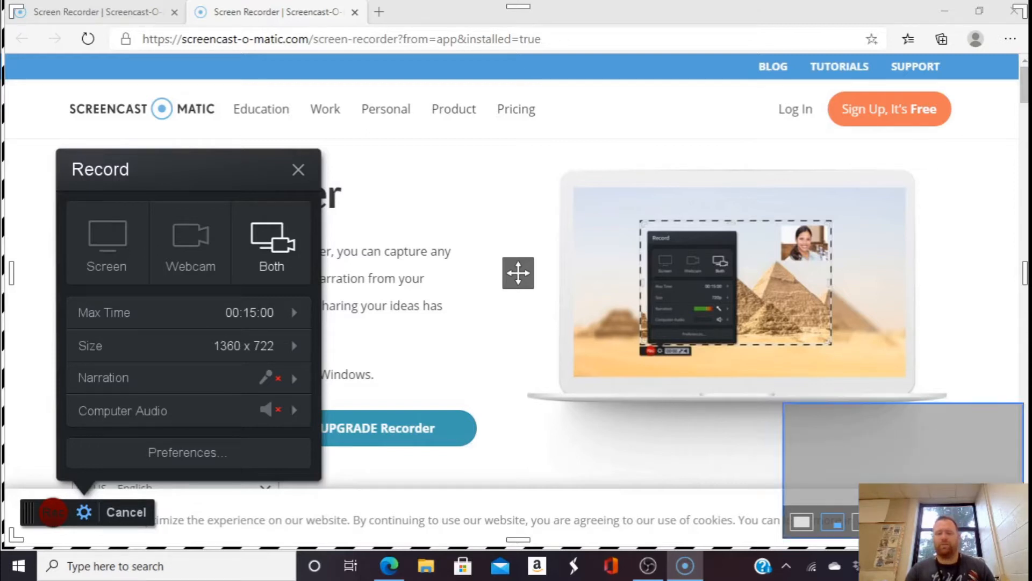
Step: Choose HP Wide Vision HD Camera as the webcam source, dismiss the Norton notification, and start recording
click(895, 521)
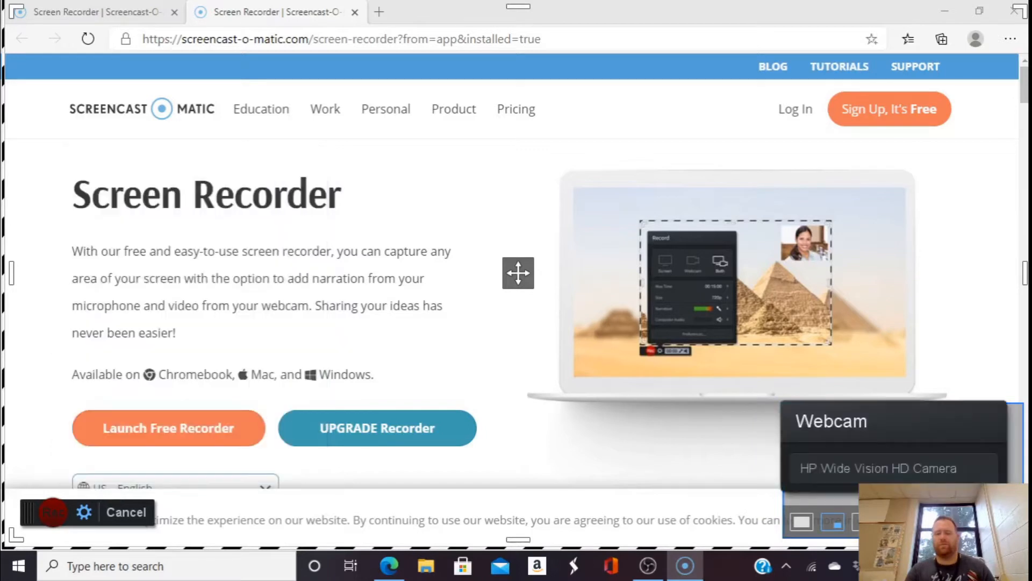
click(903, 469)
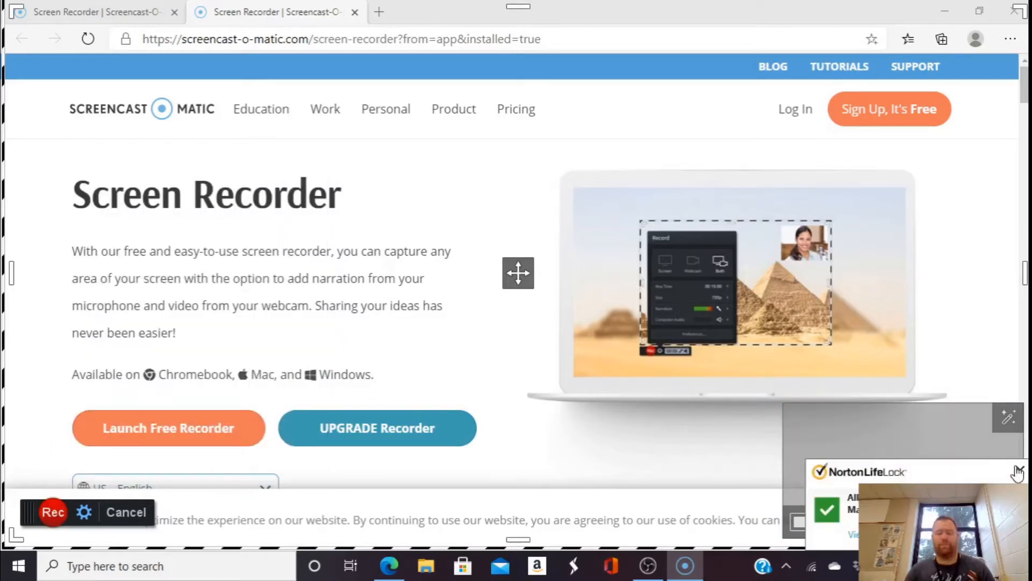
click(1020, 472)
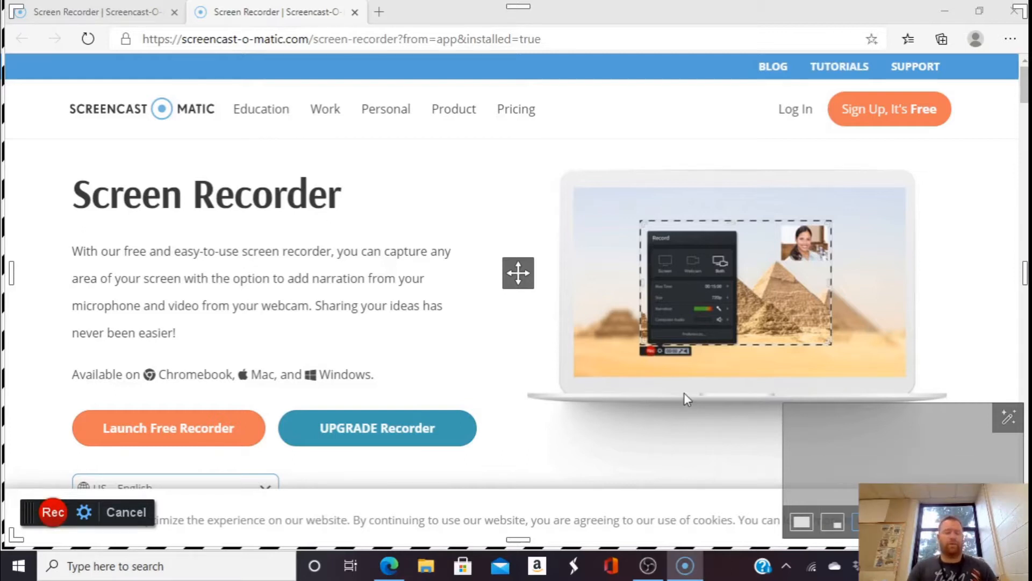
click(53, 514)
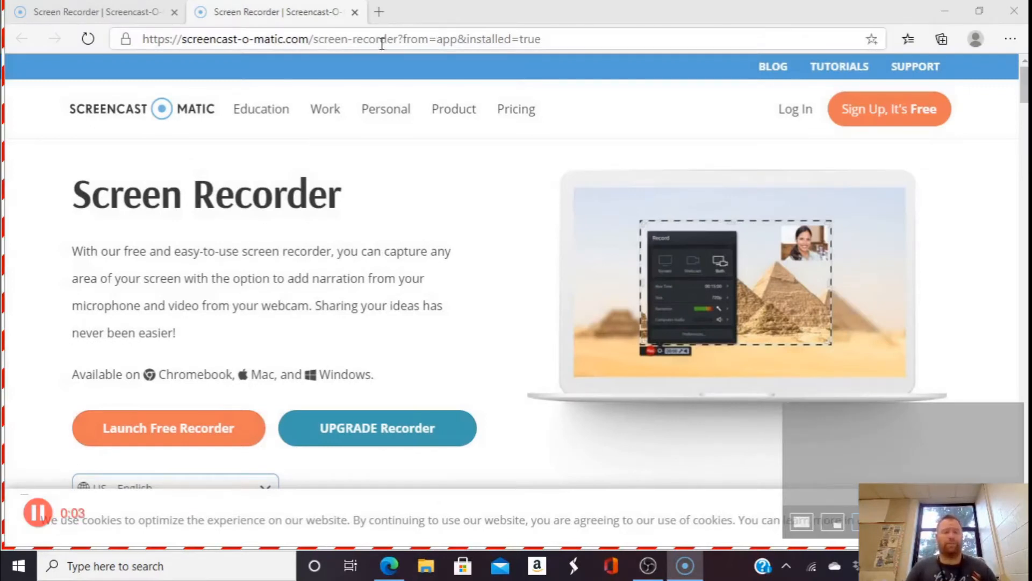
Step: Open the drawisland.com drawing site in a new Edge browser tab
click(379, 13)
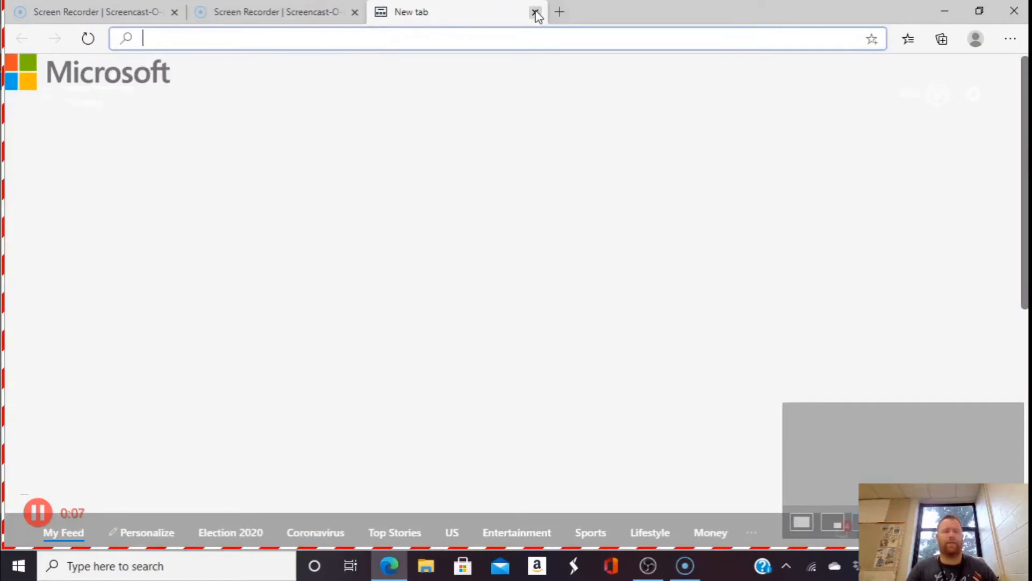
click(536, 13)
click(378, 12)
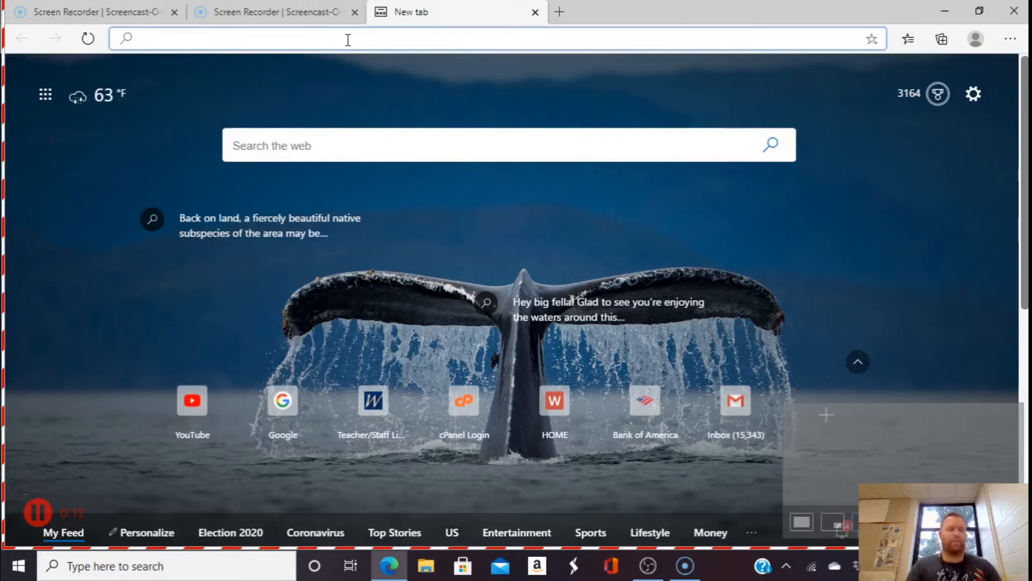
text(dr)
key(Return)
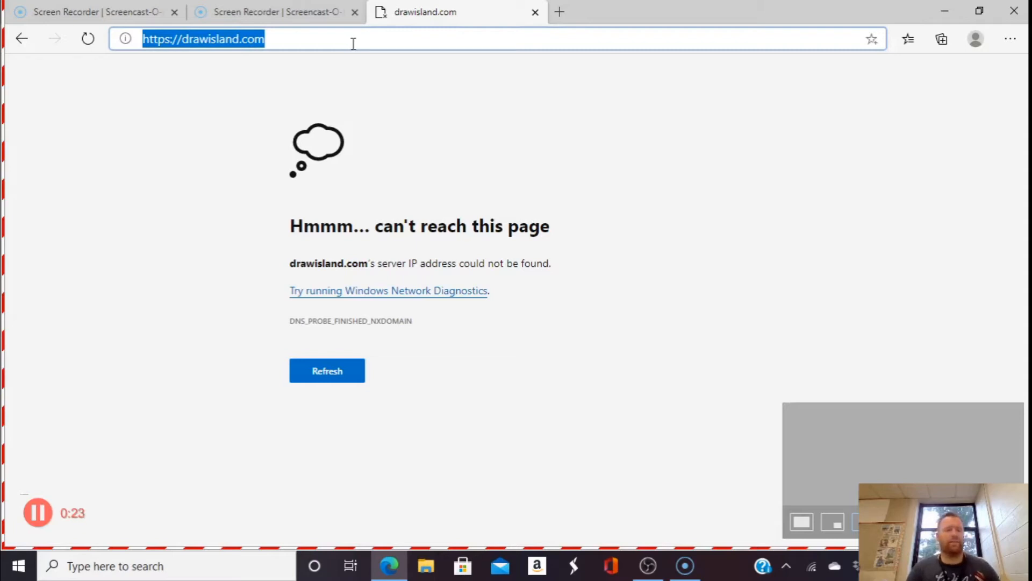
click(354, 43)
key(Return)
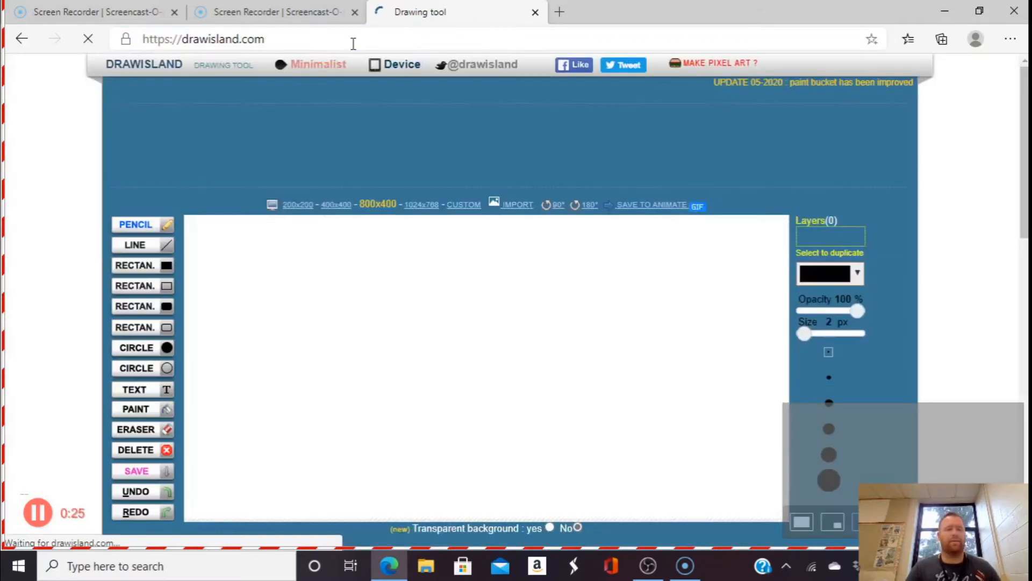
Step: Open a 1024x768 canvas and draw a large triangle on it with three connected straight lines
click(421, 204)
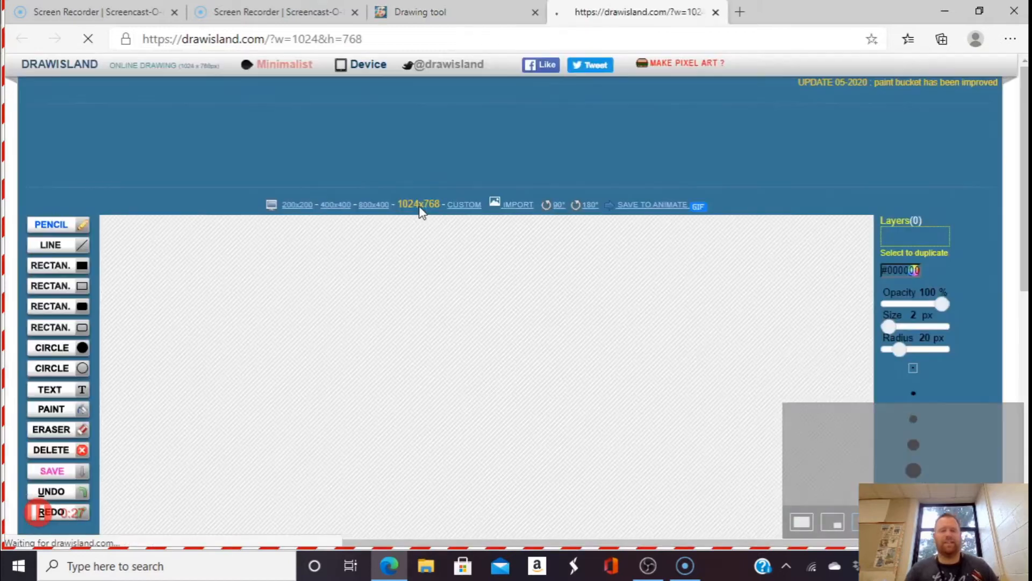
scroll(420, 206, down, 3)
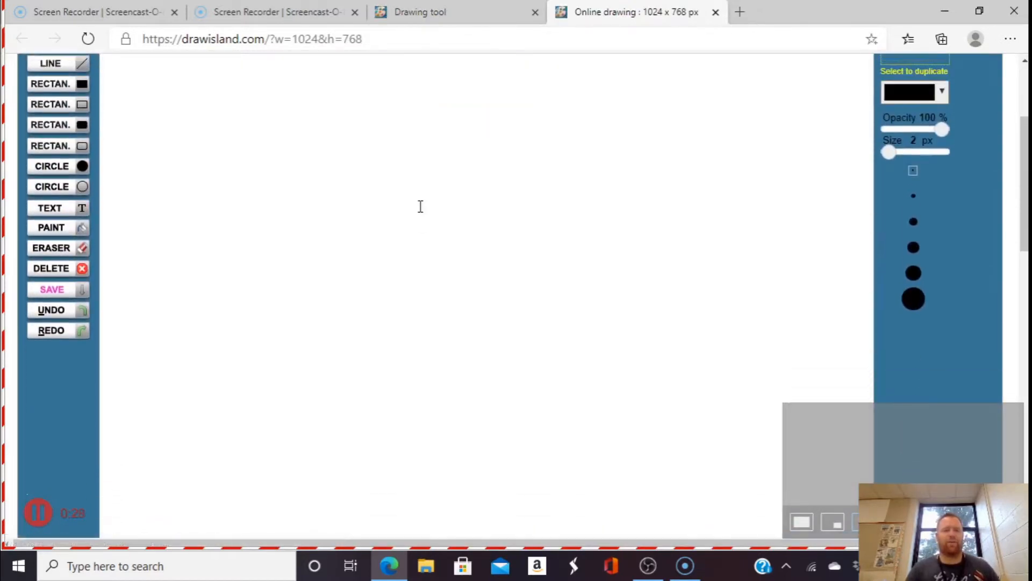
scroll(421, 207, down, 1)
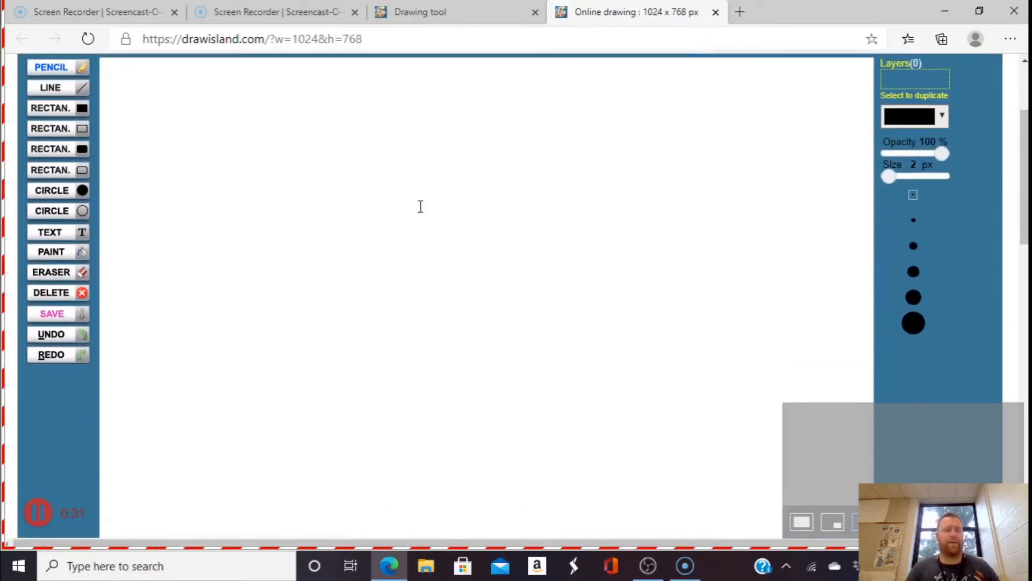
click(49, 90)
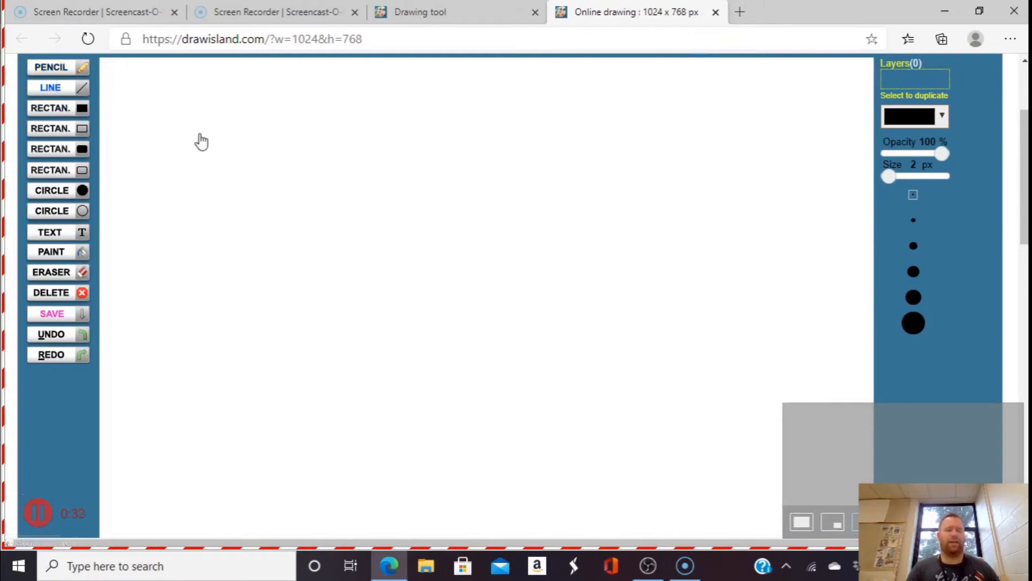
mouse_move(199, 134)
mouse_down()
mouse_move(704, 325)
mouse_move(387, 437)
mouse_move(200, 138)
mouse_up()
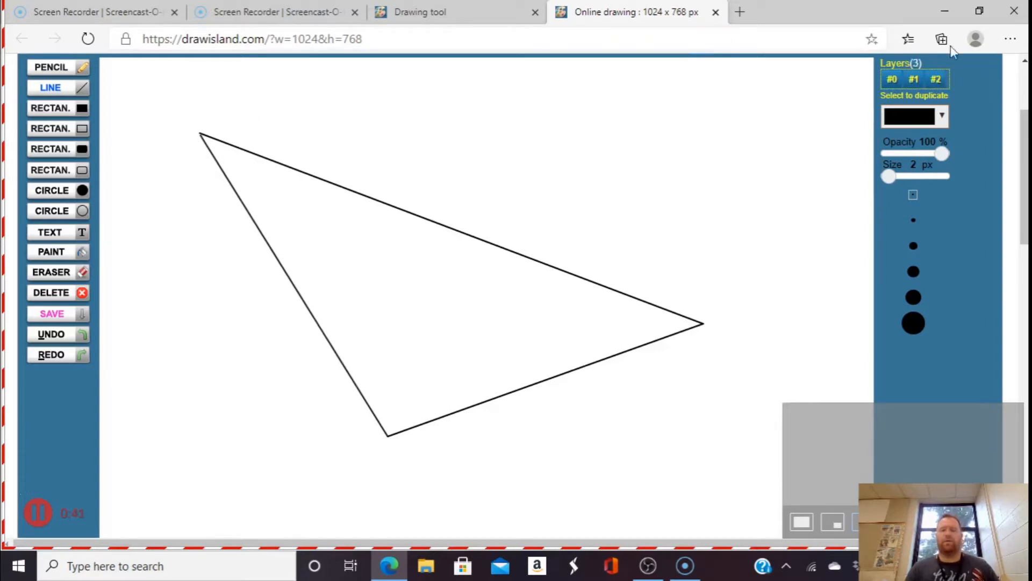
Step: Close the Edge window, and open and close Google Chrome from the desktop
click(1021, 22)
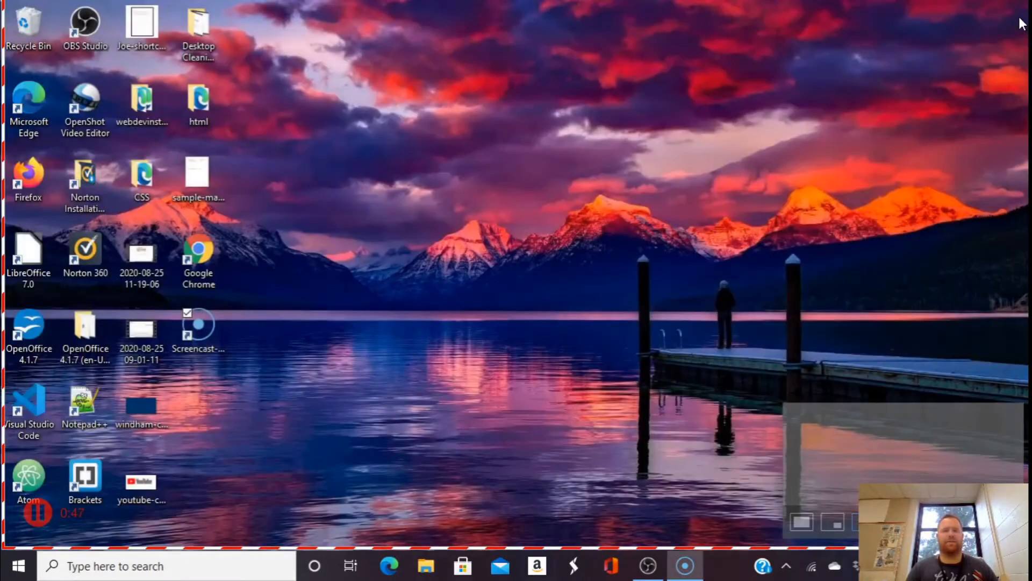
double_click(214, 246)
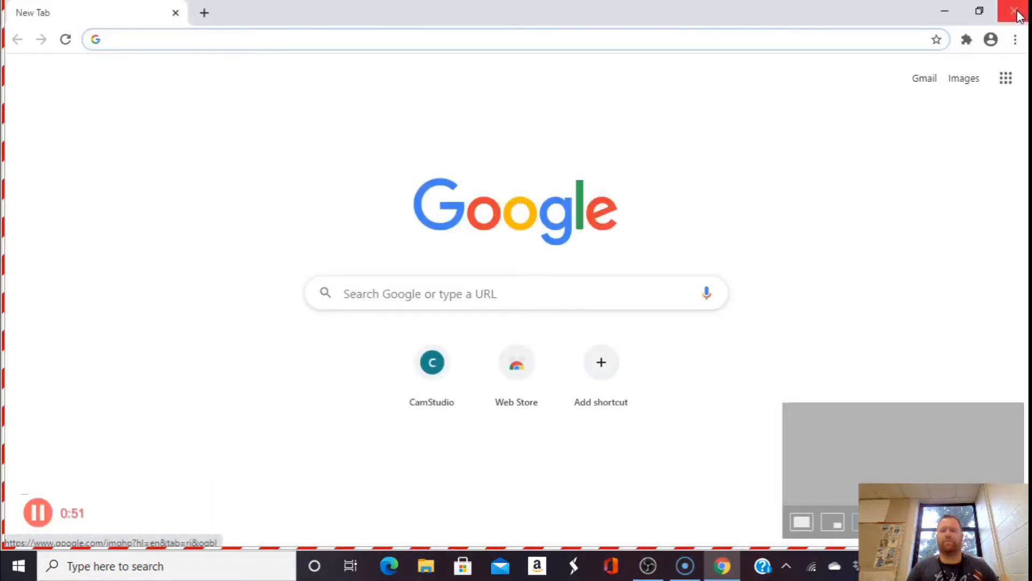
click(1021, 6)
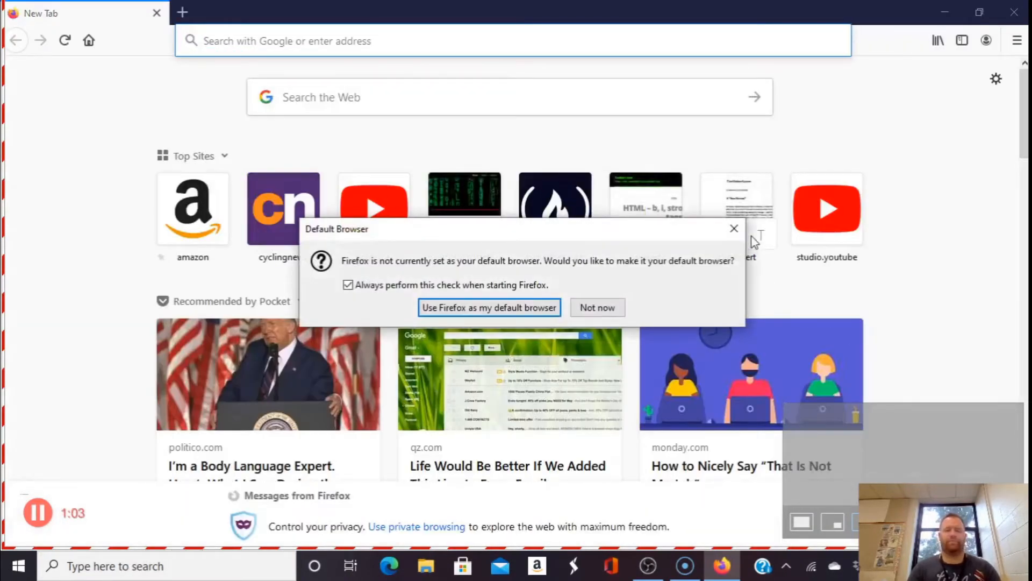
Step: In Firefox, dismiss the default browser prompt and open Google Drive by way of google.com
click(734, 228)
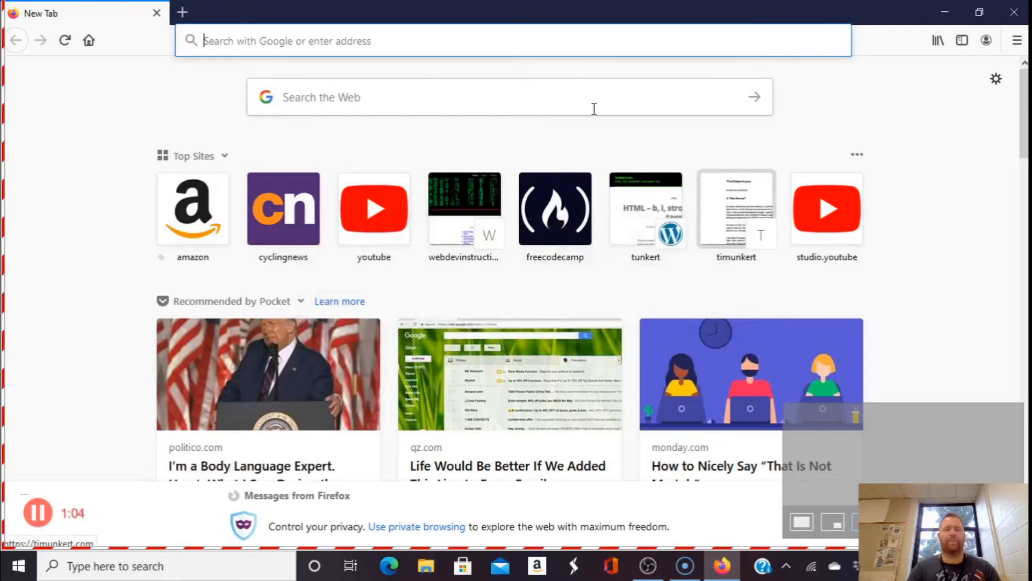
click(582, 48)
text(google.com)
key(Return)
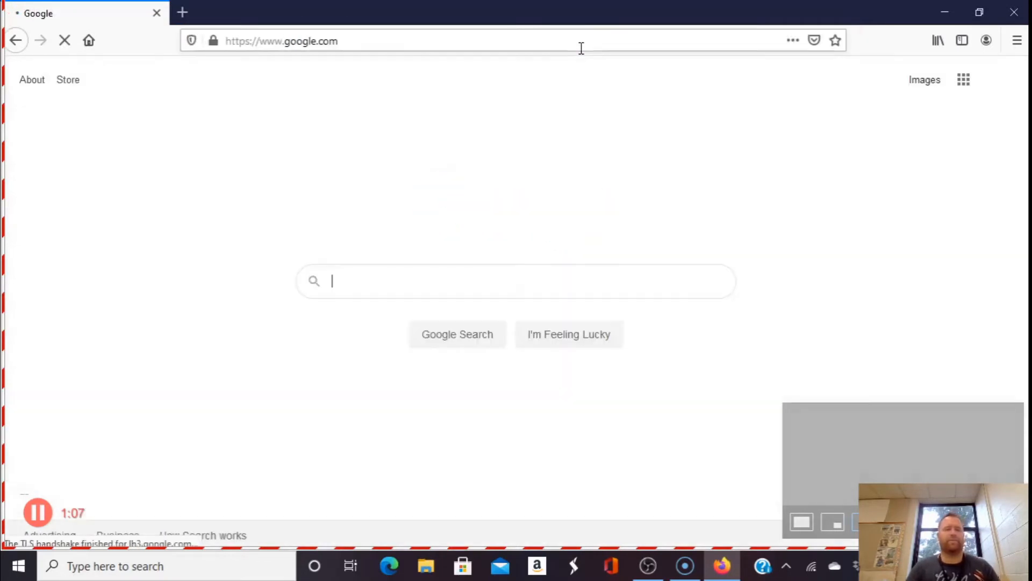
click(964, 80)
click(889, 148)
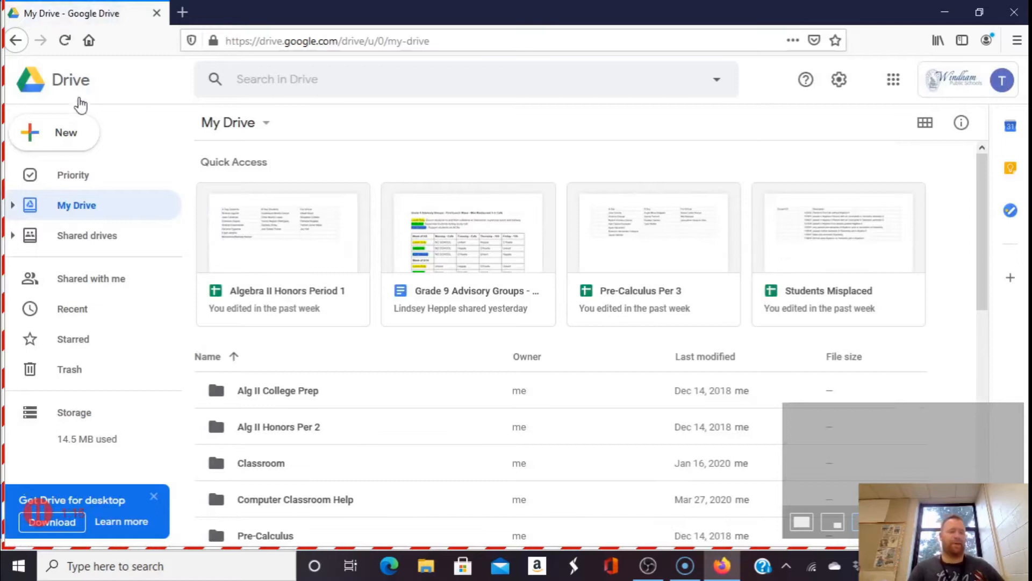
Step: Create a new blank Google Slides presentation from Google Drive
click(62, 143)
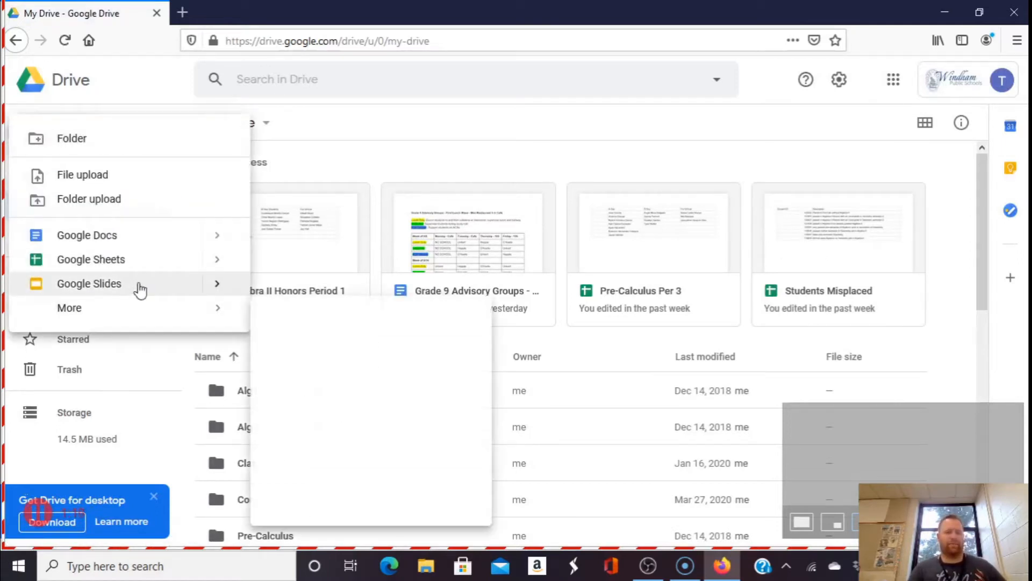
mouse_move(244, 293)
click(305, 297)
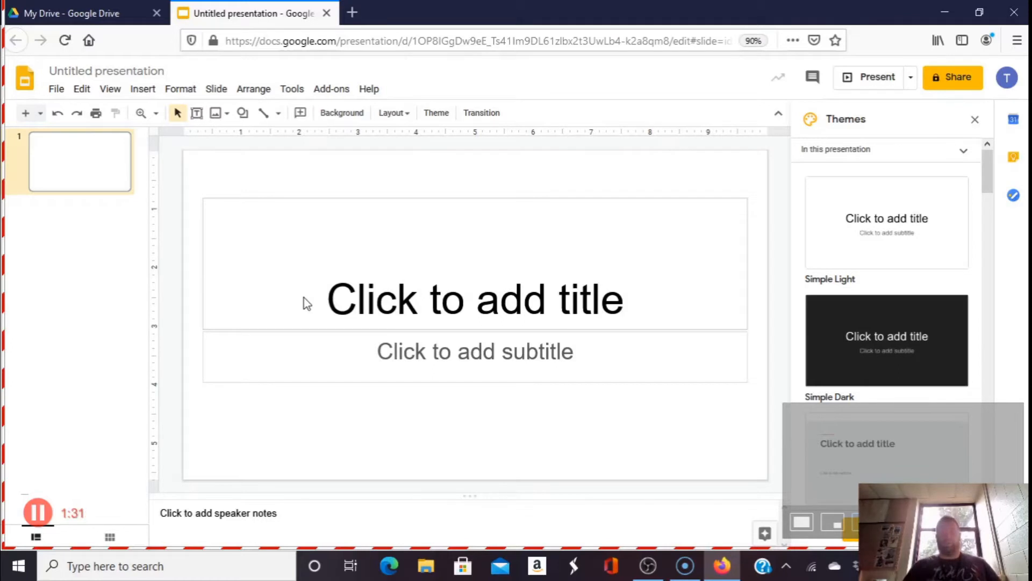
Step: Pause and finish the screen recording, and choose to save it as a video file
click(38, 510)
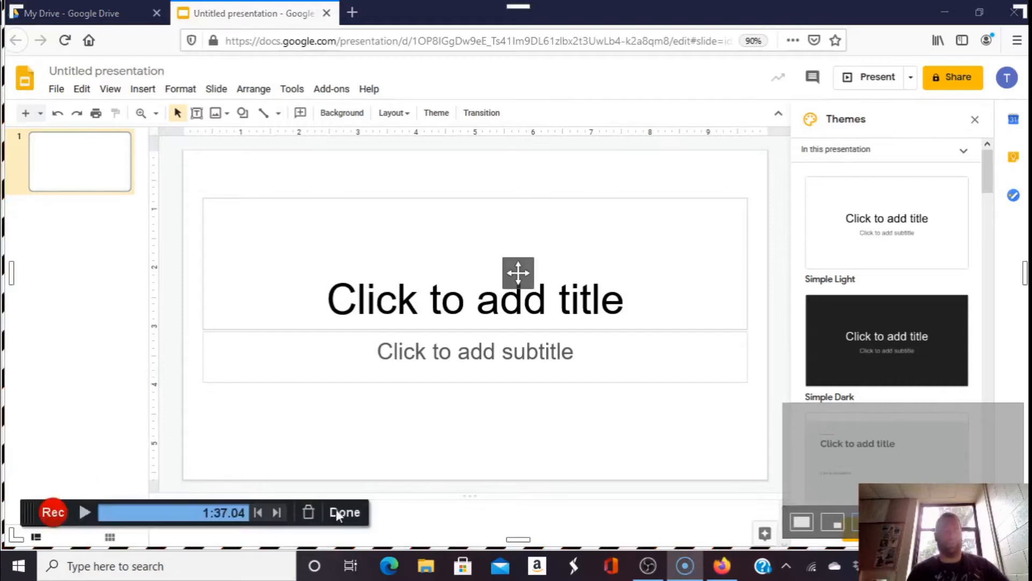
click(345, 512)
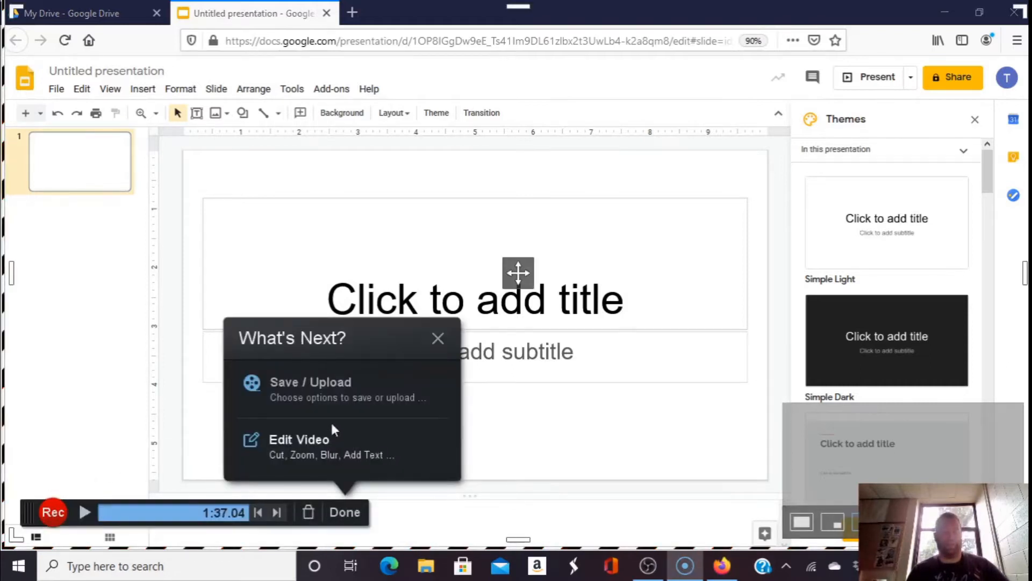
click(327, 390)
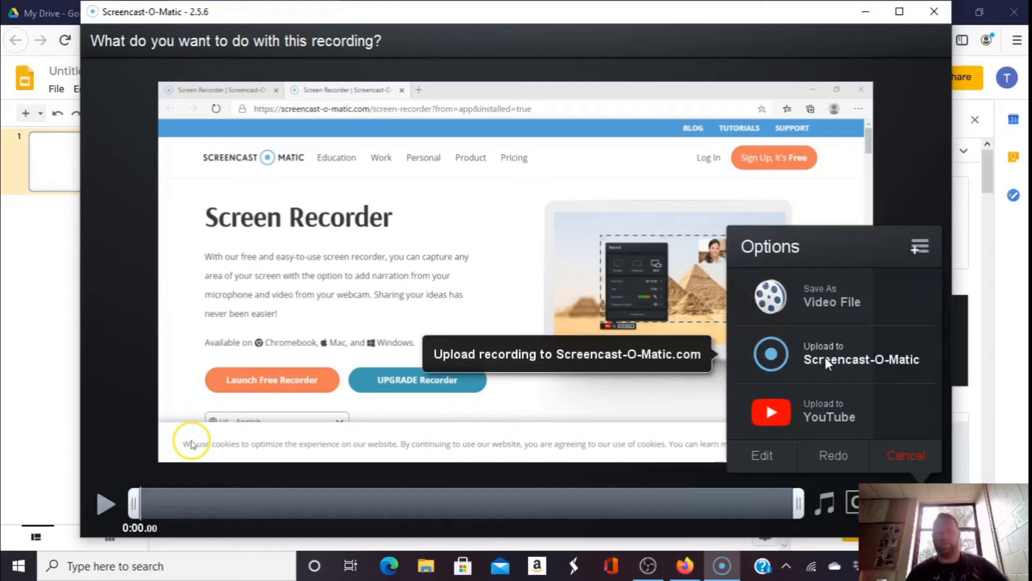
click(839, 299)
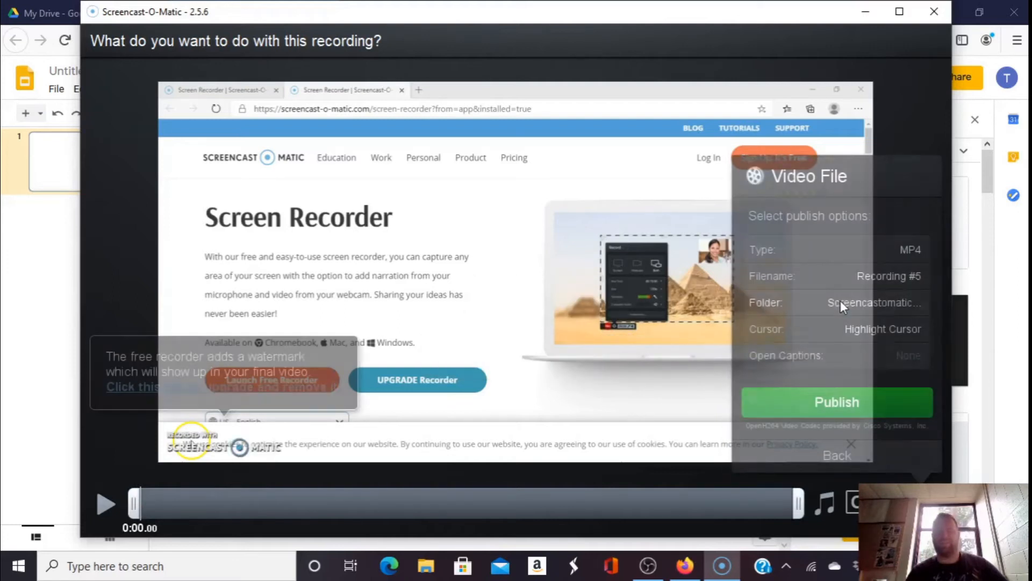
Step: Set the video's filename to Sample-screencastomatic
click(873, 276)
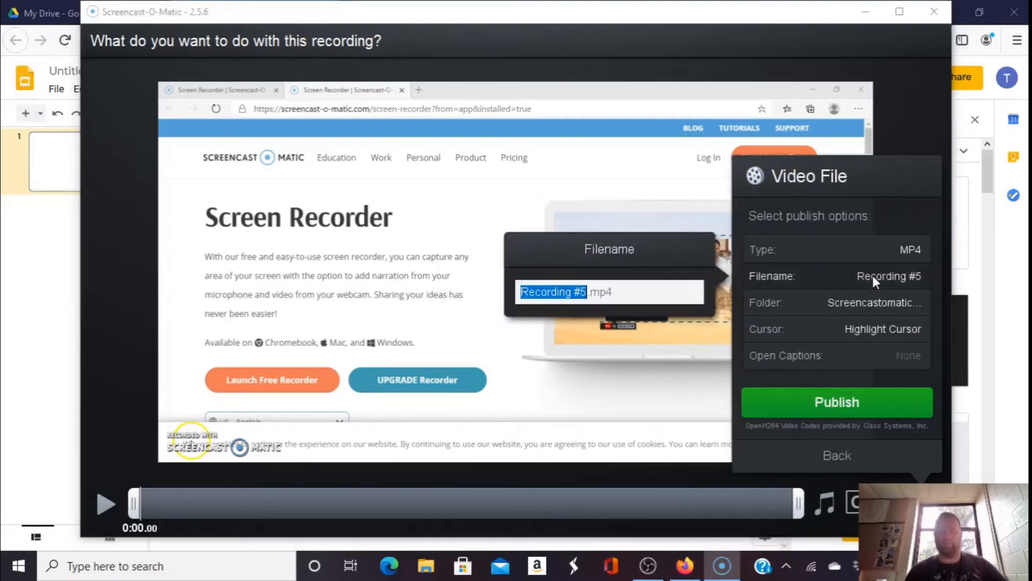
key(BackSpace)
text(Sample-s)
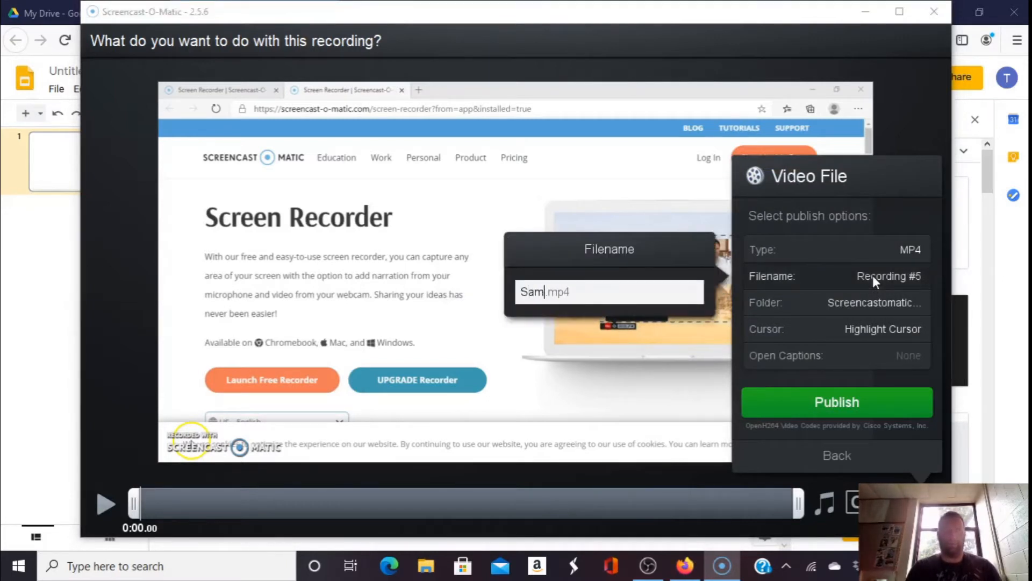
text(creen)
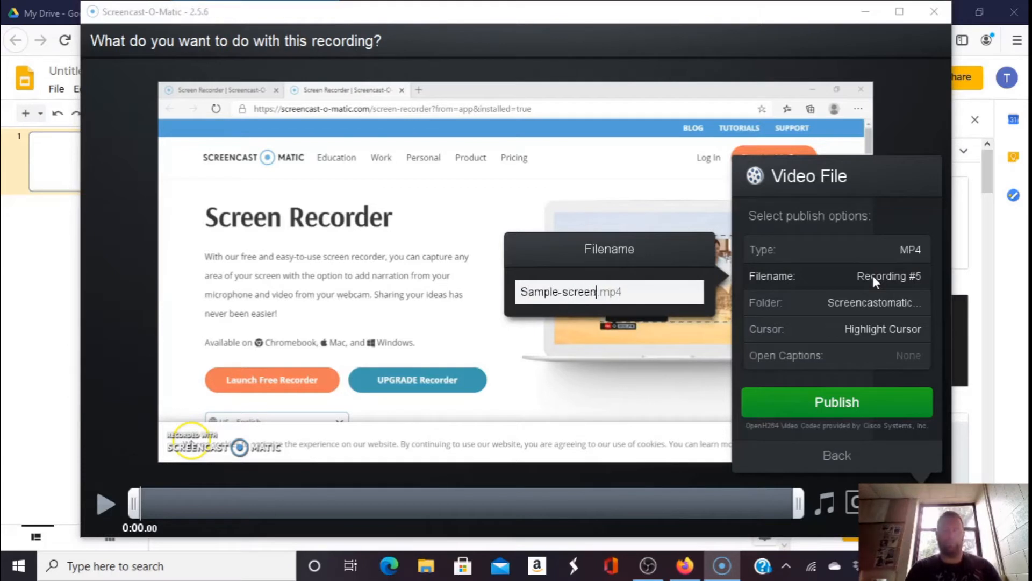
text(castomatic)
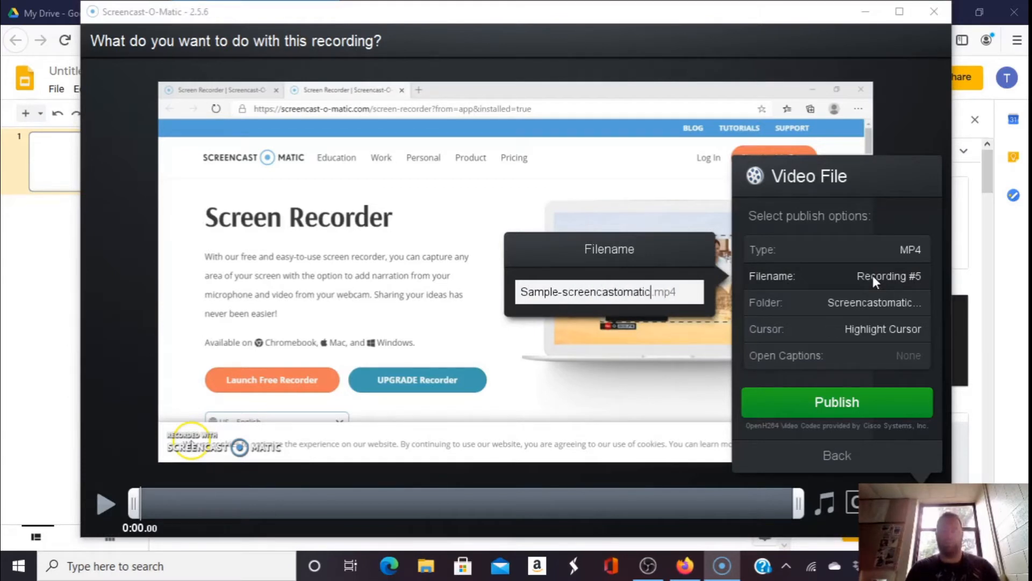
Step: Set the save folder to Screencastomatic videos in Documents, publish the recording as a video file, and close the finished publish dialog
click(867, 302)
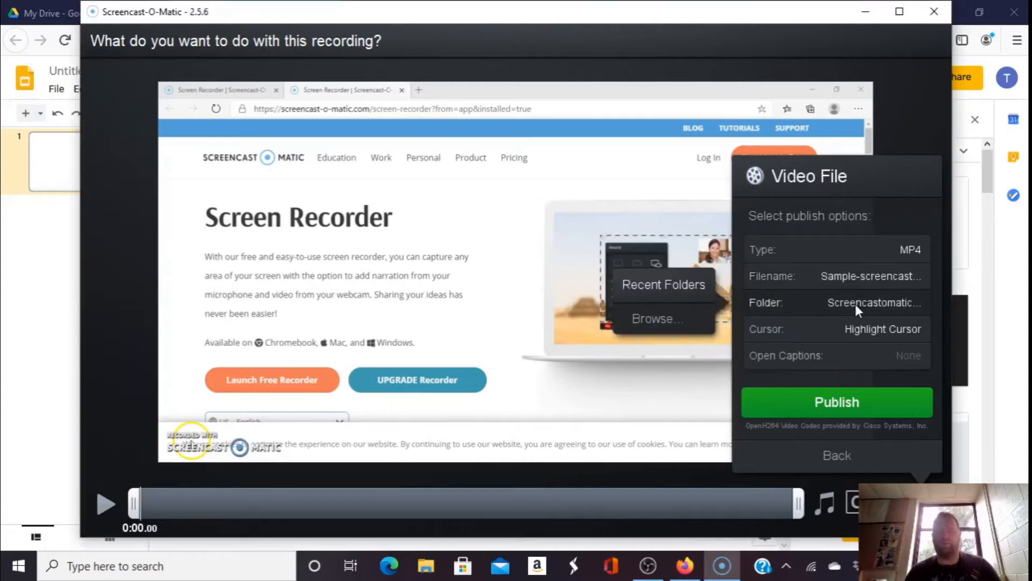
click(642, 317)
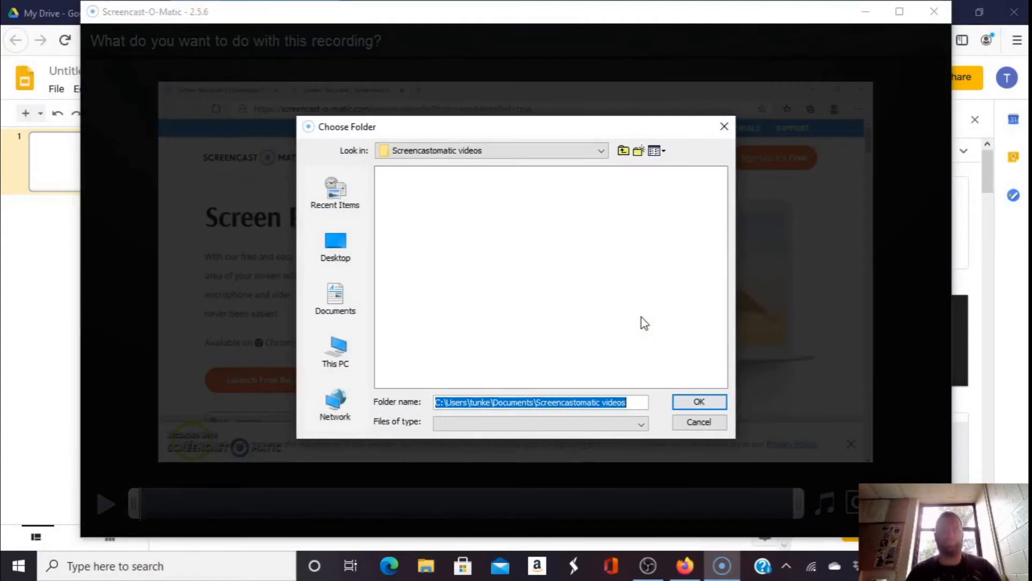
click(333, 300)
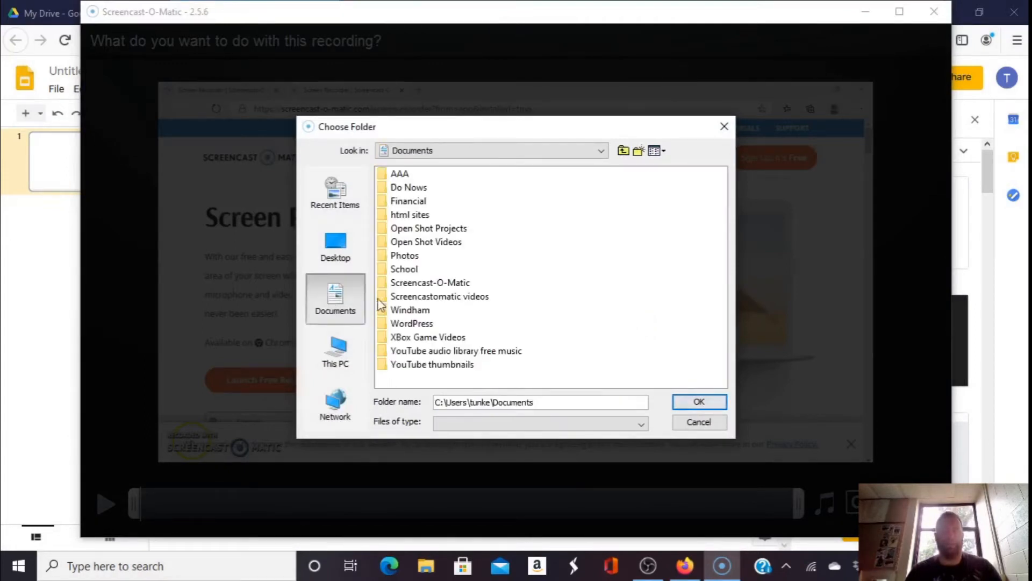
double_click(445, 298)
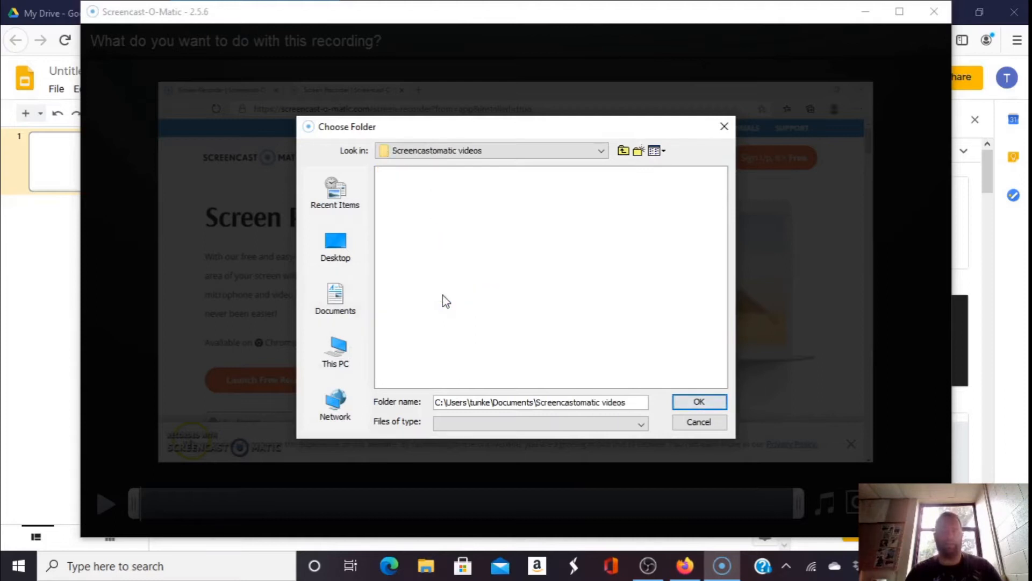
click(695, 407)
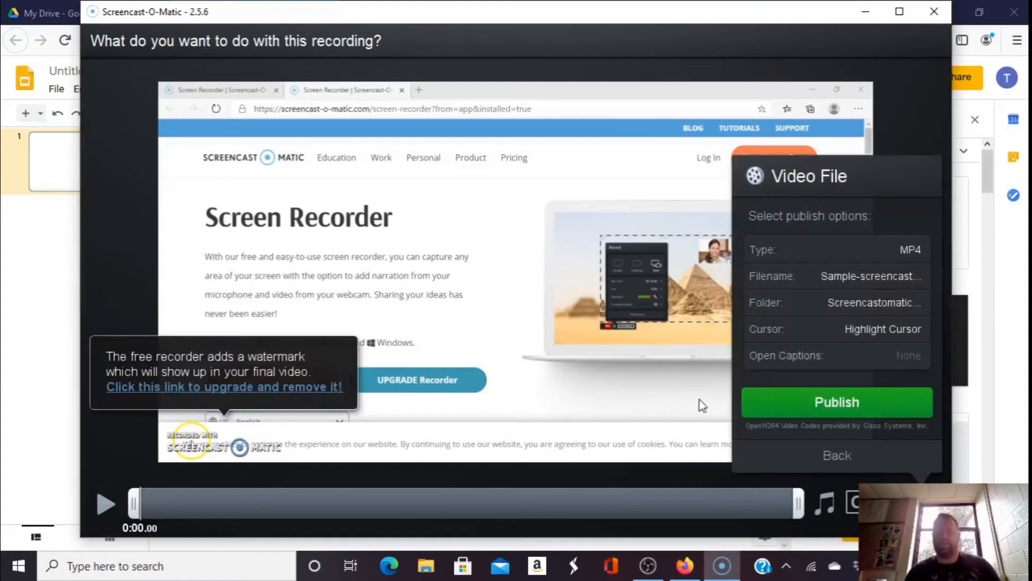
click(818, 403)
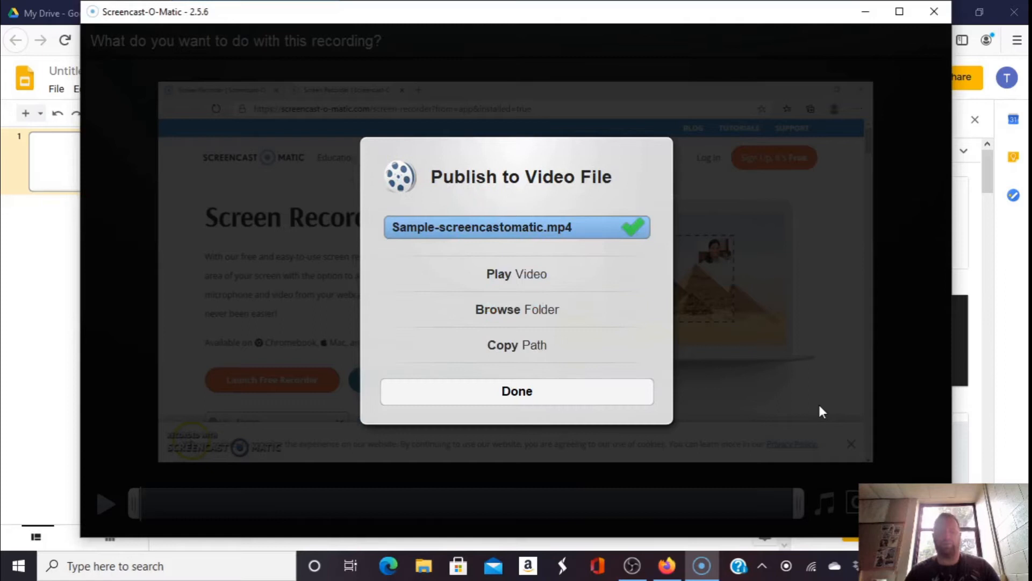
click(504, 392)
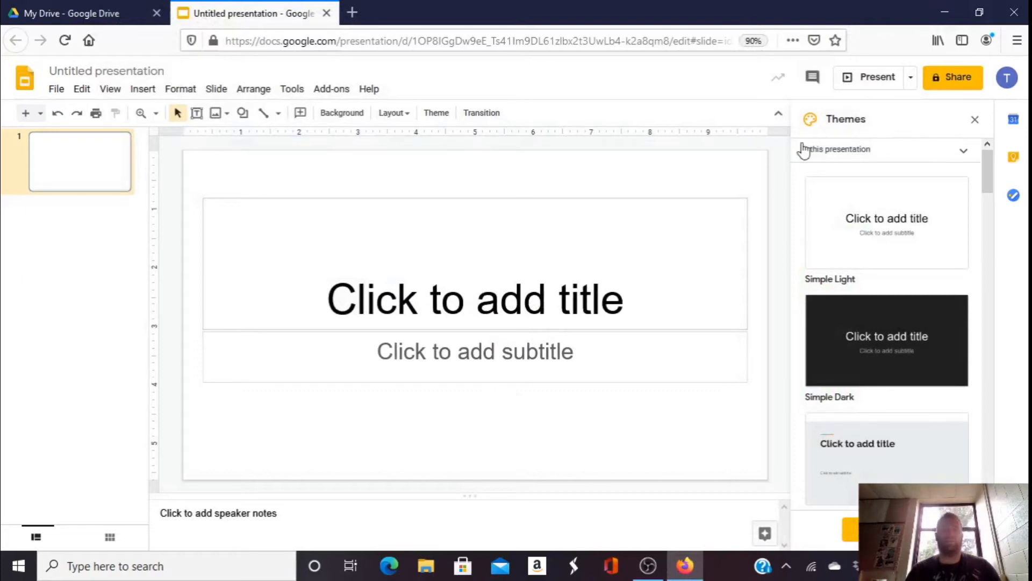
Step: Close Firefox with both of its tabs and open OpenShot Video Editor, showing Track 1 in the timeline
click(1020, 15)
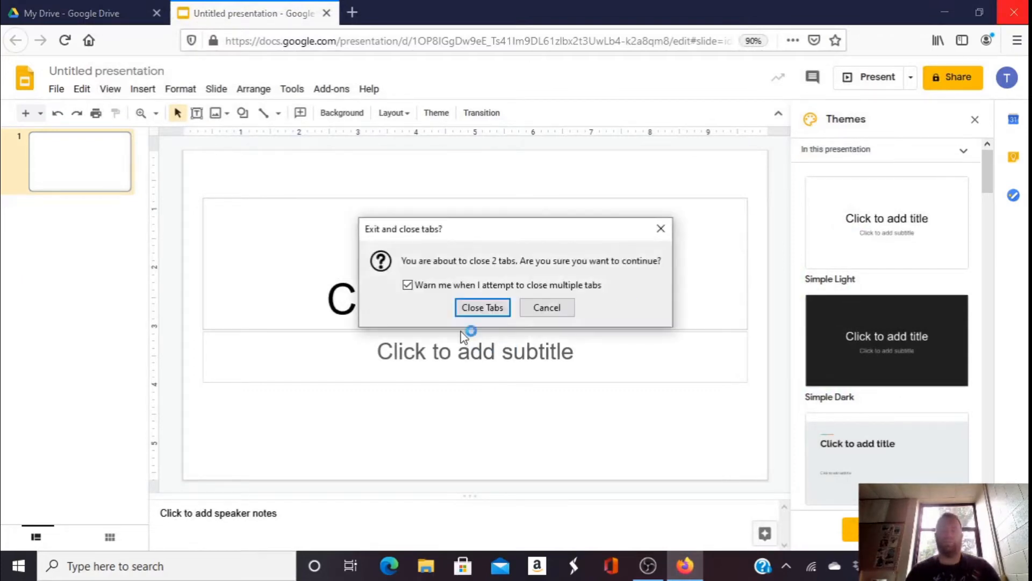
click(483, 309)
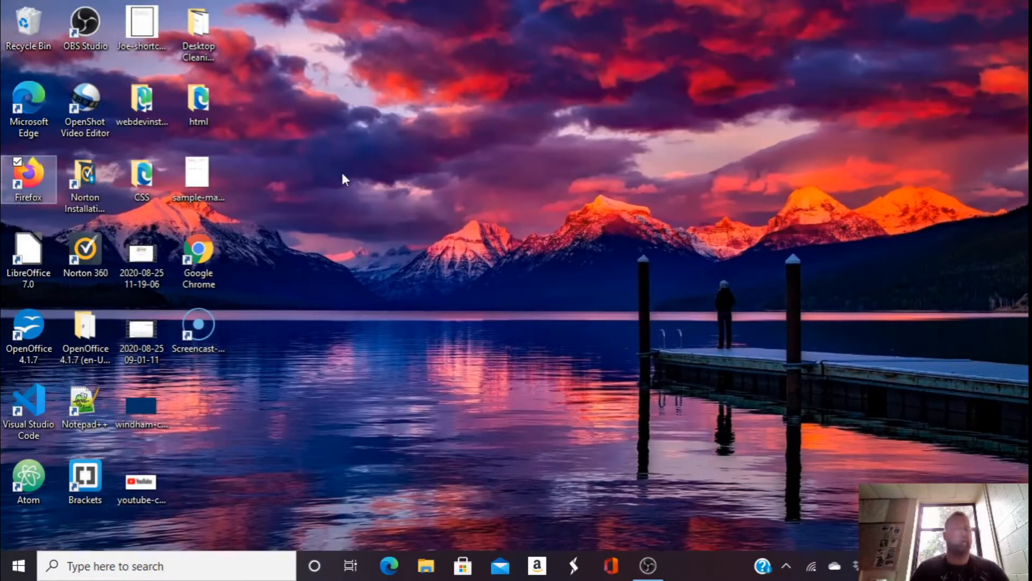
click(84, 95)
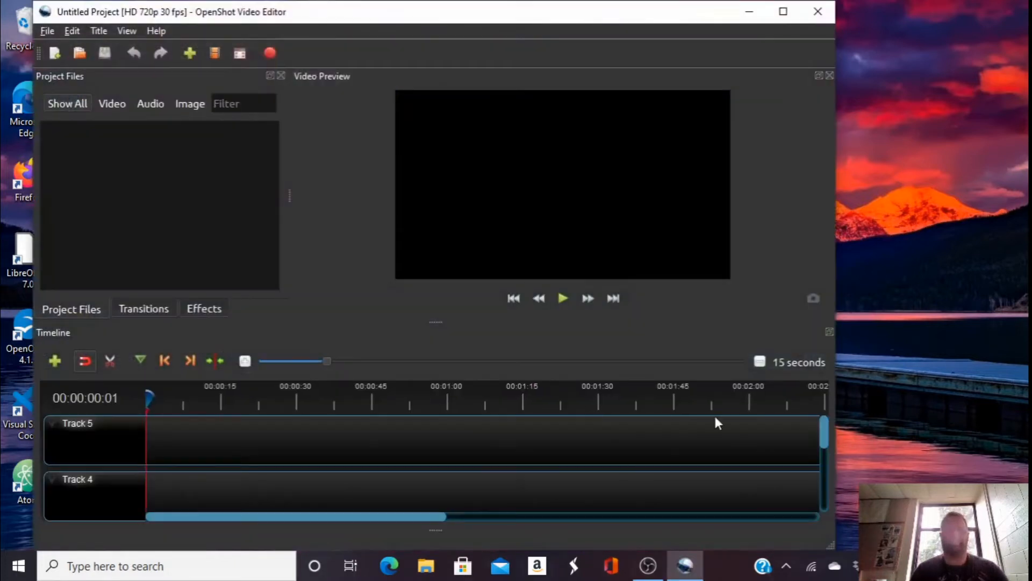
drag(822, 431, 830, 504)
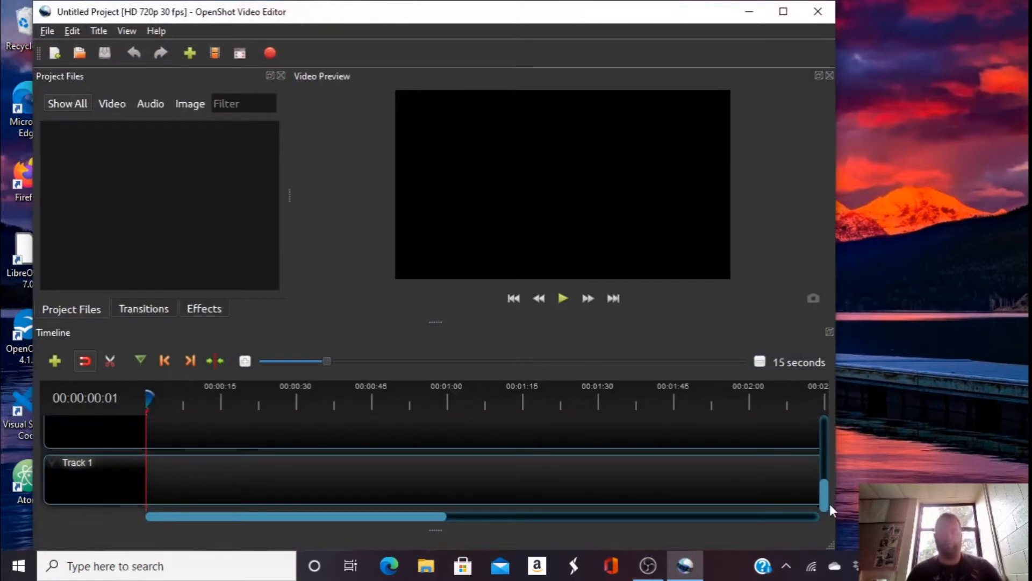
Step: In File Explorer, move the Sample-screencastomatic video from the Screencastomatic videos folder in Documents to the desktop, and close the window
click(426, 567)
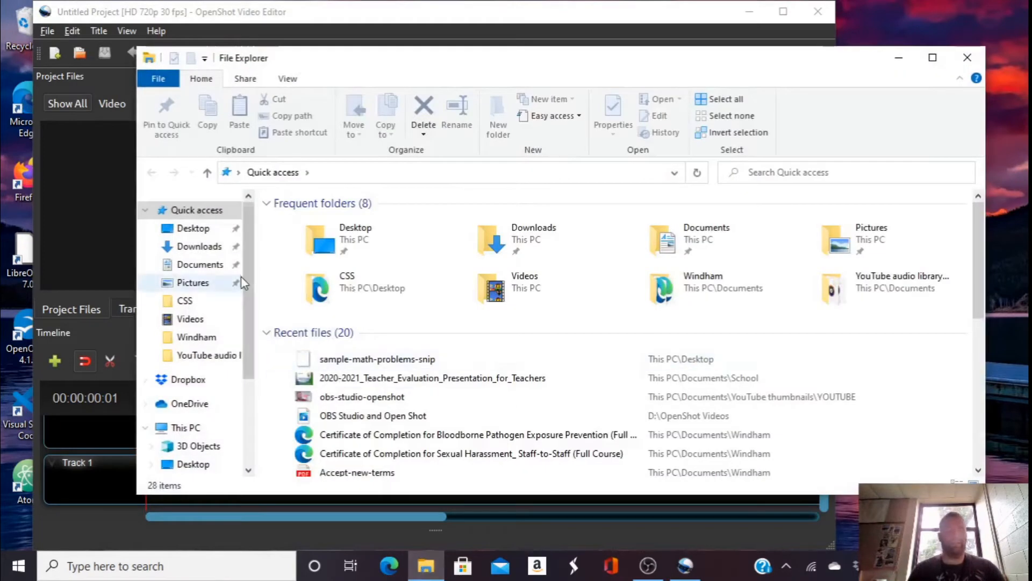
click(206, 267)
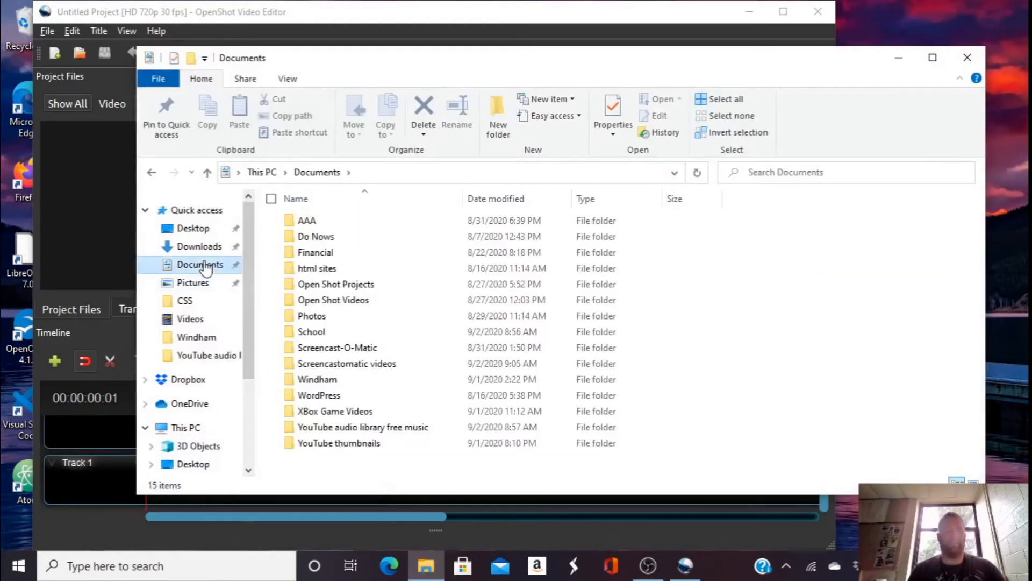
click(372, 363)
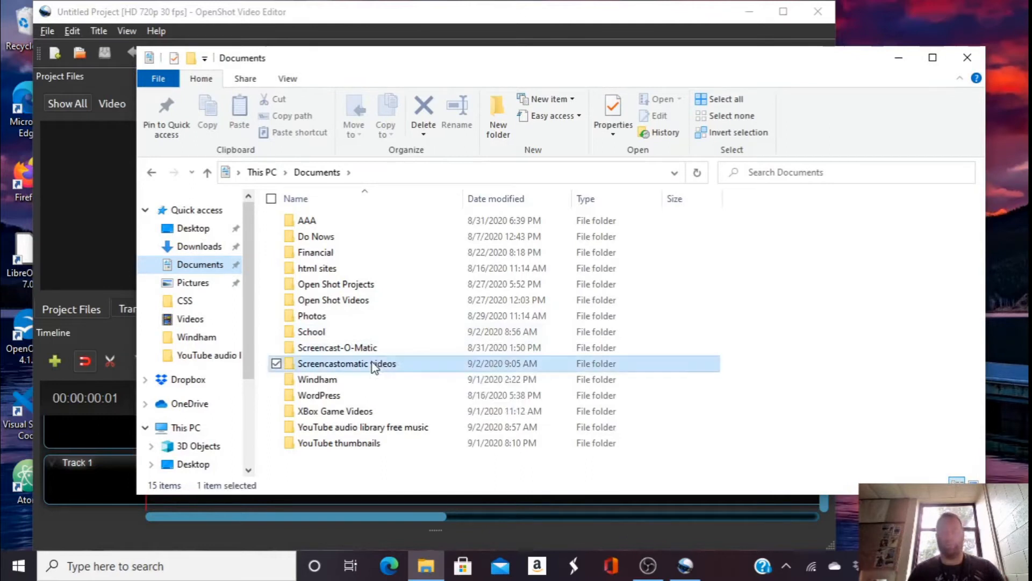
double_click(372, 362)
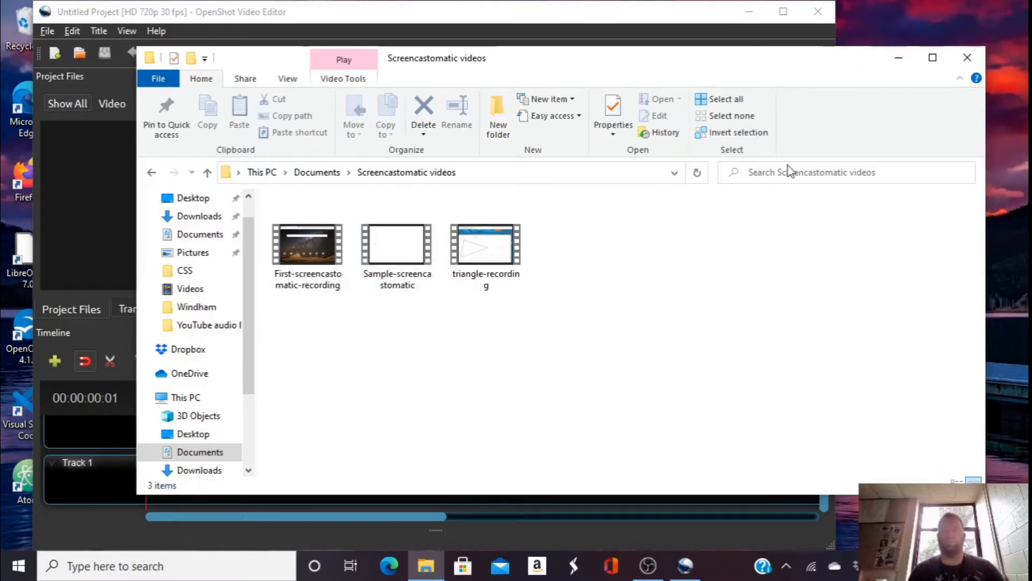
drag(393, 242, 1001, 157)
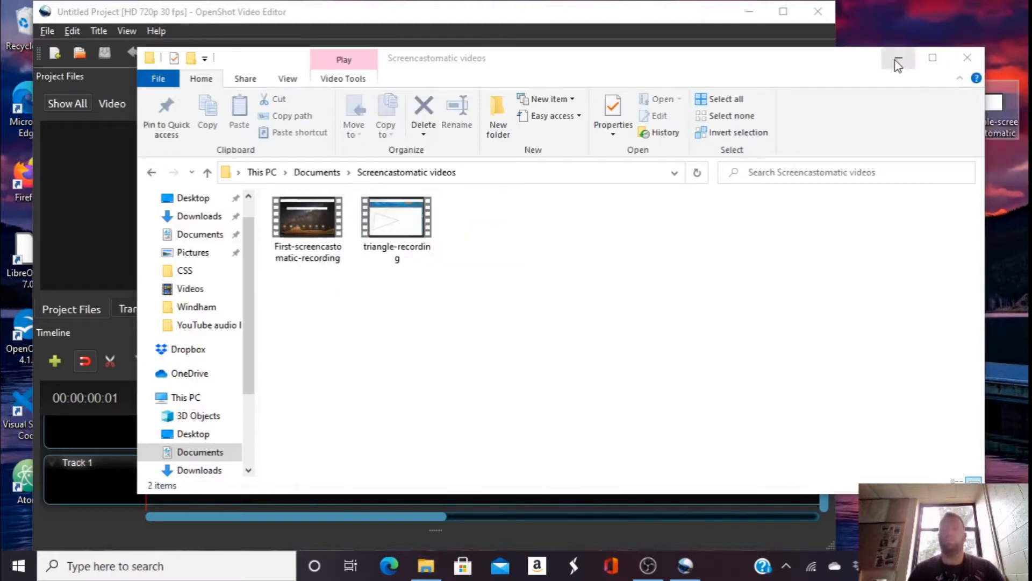
click(967, 58)
Step: In OpenShot, add the Sample-screencastomatic video from the desktop to the beginning of Track 1
drag(990, 102, 418, 471)
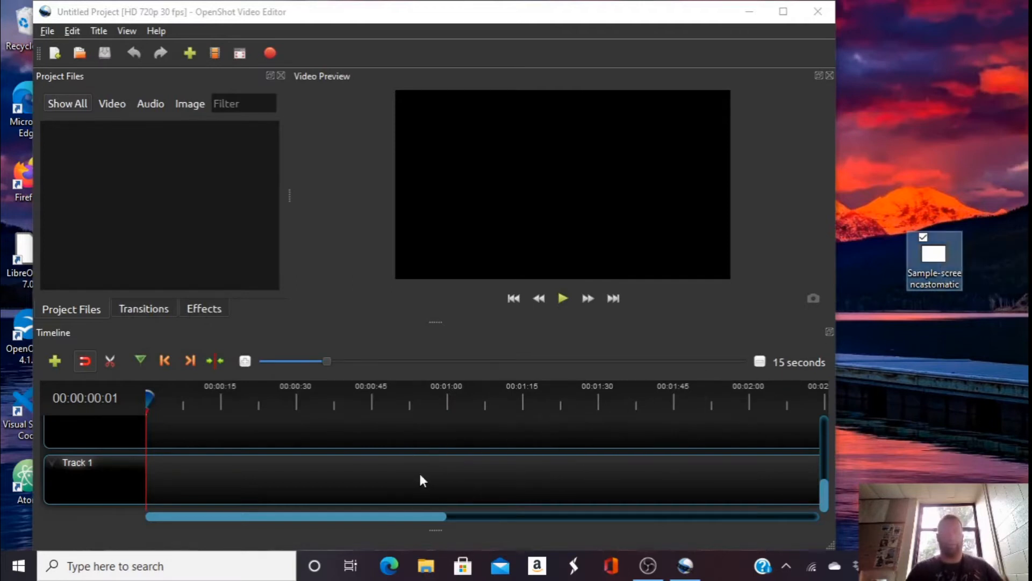
drag(516, 484, 238, 472)
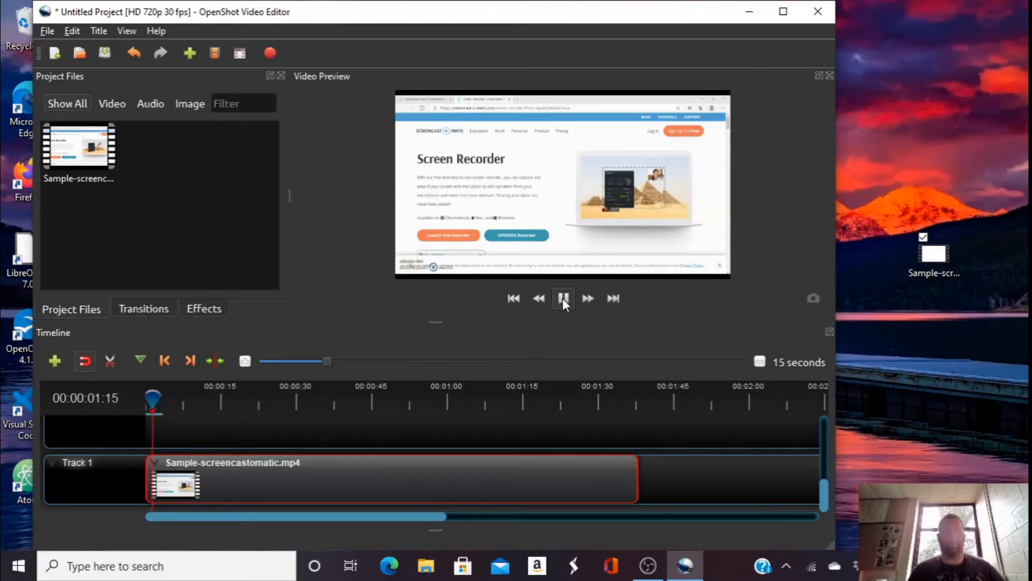
Step: Stop the preview playback at 00:00:03:17 and split the clip there with the Razor tool
click(563, 298)
click(111, 369)
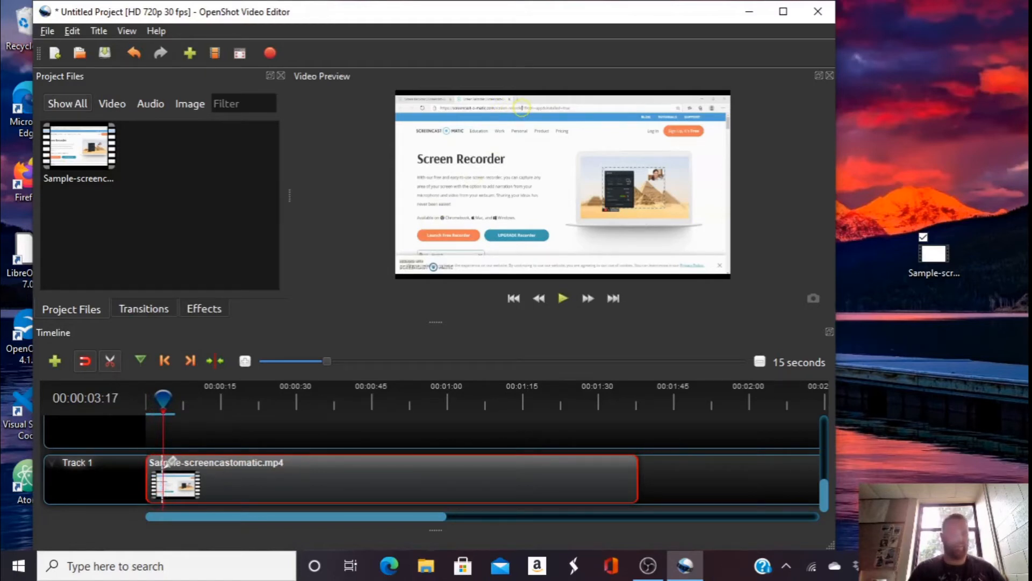
click(163, 462)
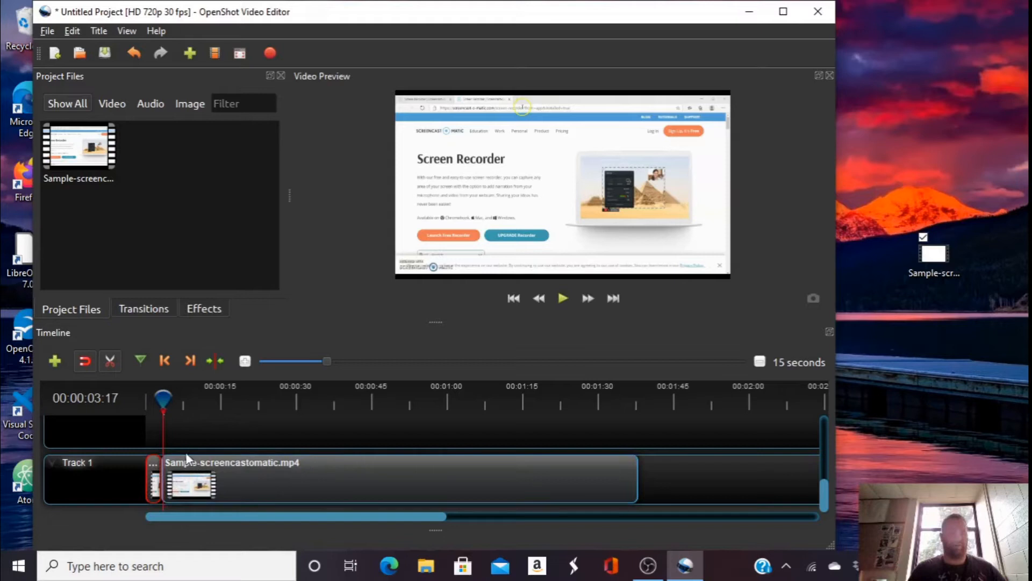
click(110, 360)
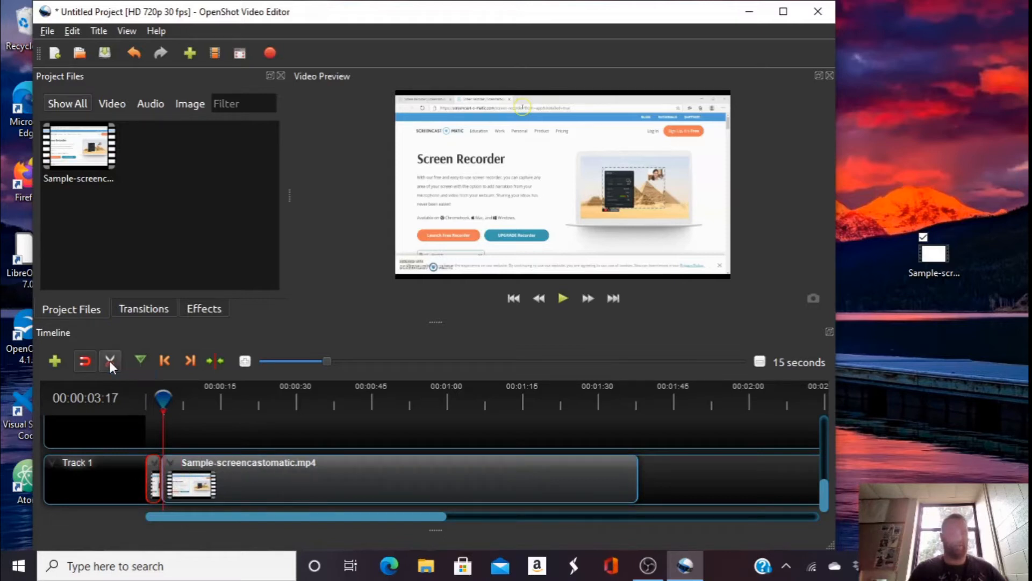
Step: Remove the short opening piece of the clip and move the remaining piece to the beginning of Track 1
right_click(154, 469)
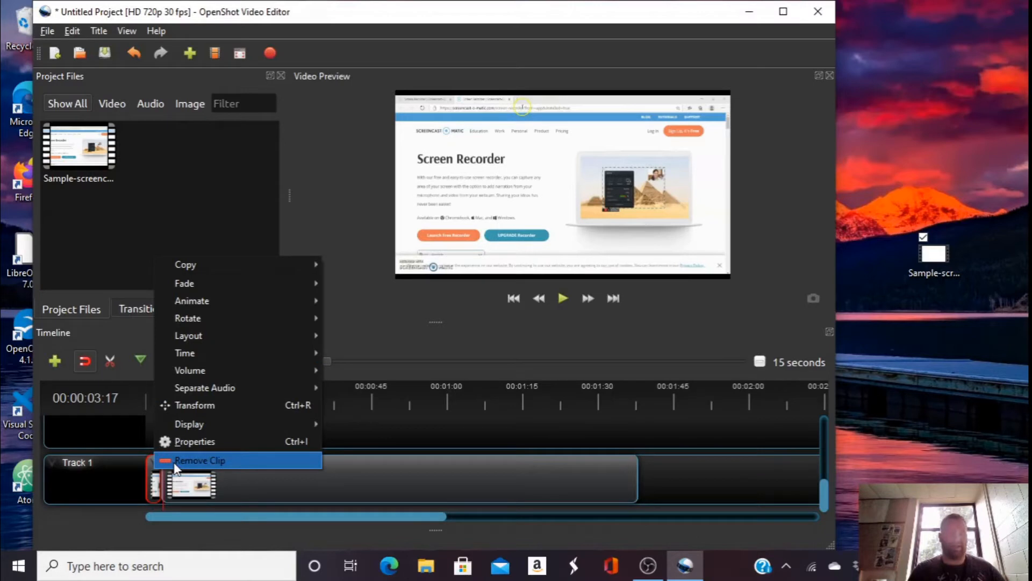
click(175, 460)
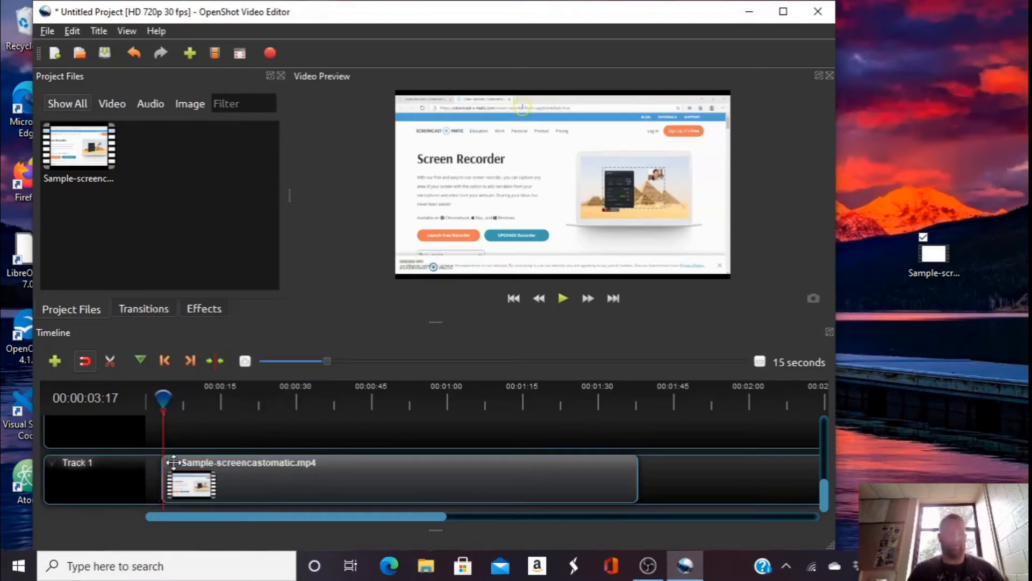
drag(270, 476, 220, 475)
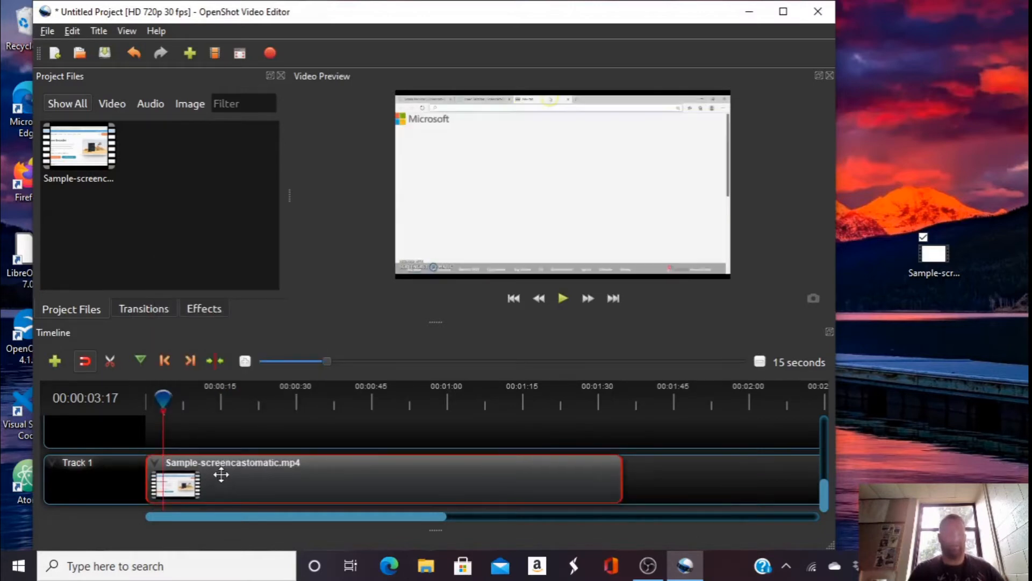
Step: Split the Track 1 clip with the Razor tool at about 00:01:09 and remove the piece after the cut
click(110, 361)
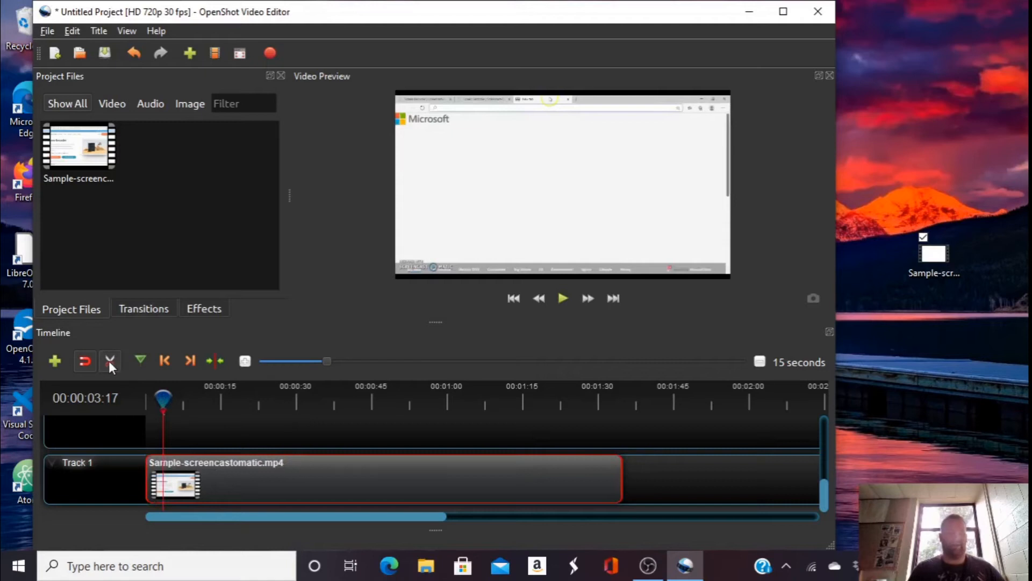
click(493, 461)
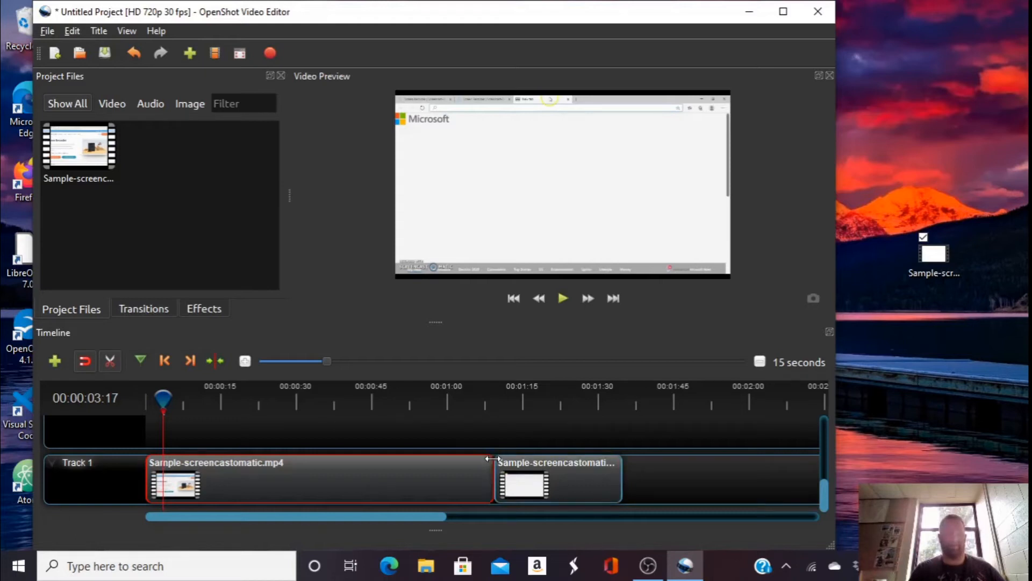
click(110, 357)
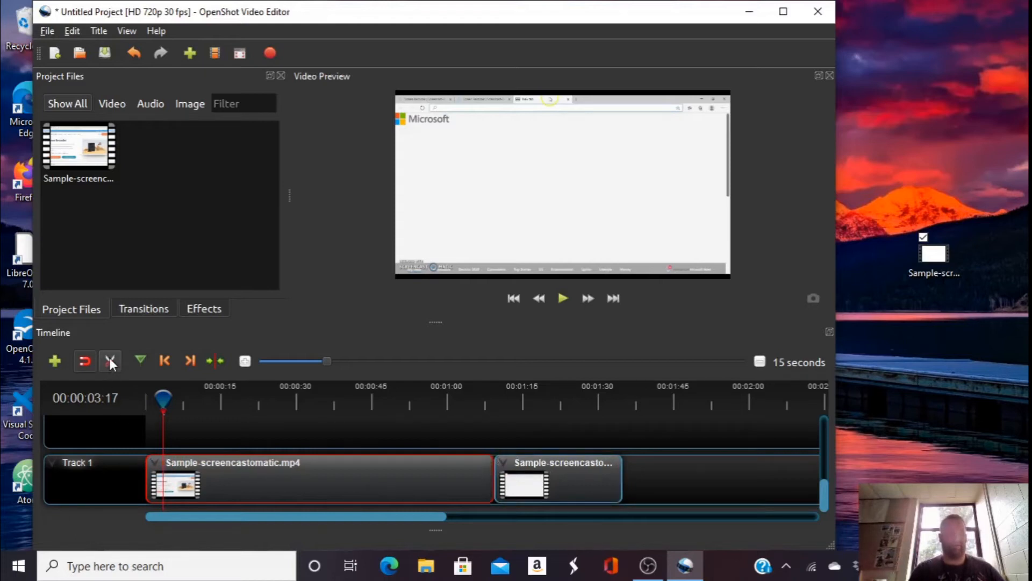
click(542, 464)
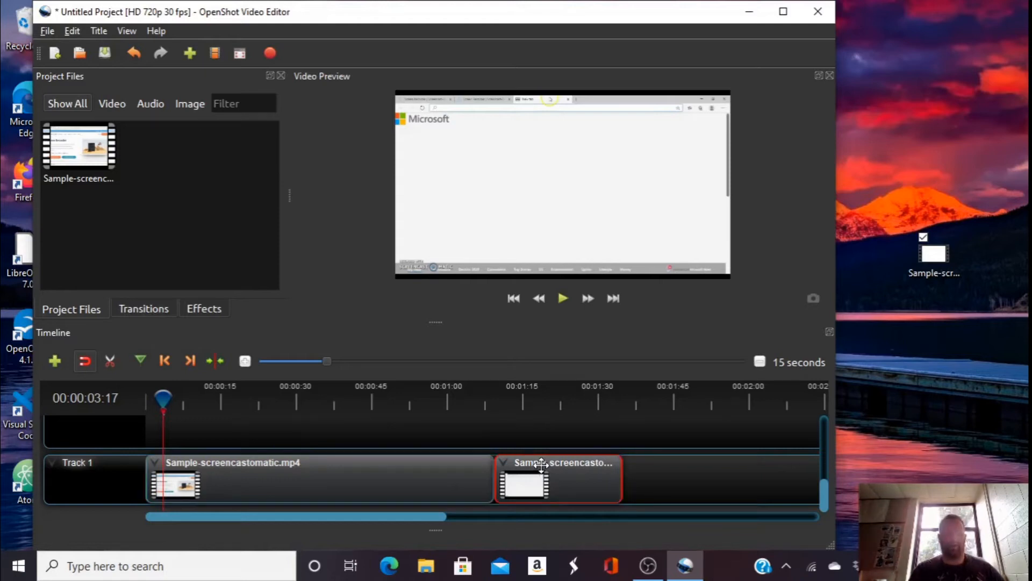
right_click(541, 464)
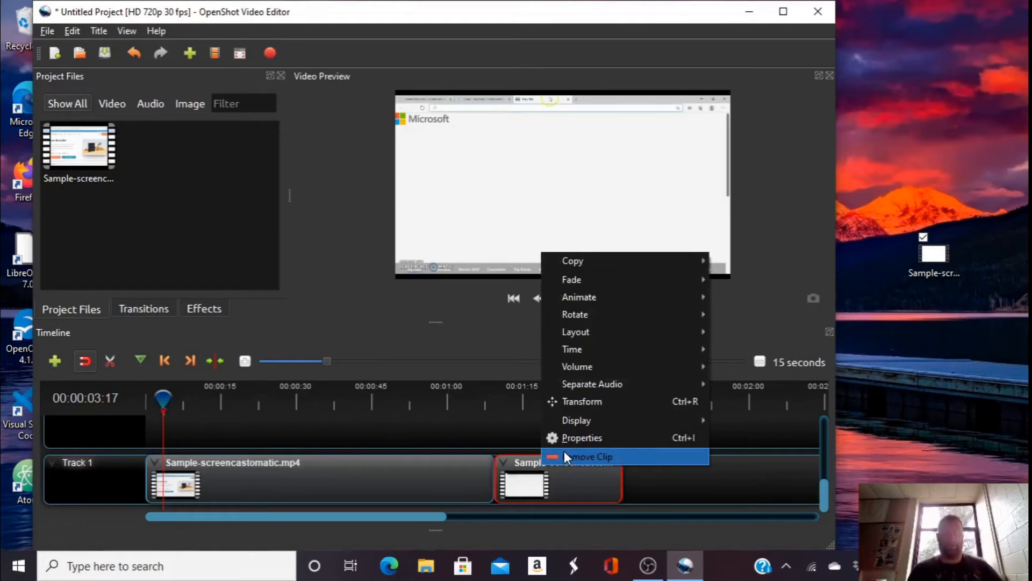
click(564, 456)
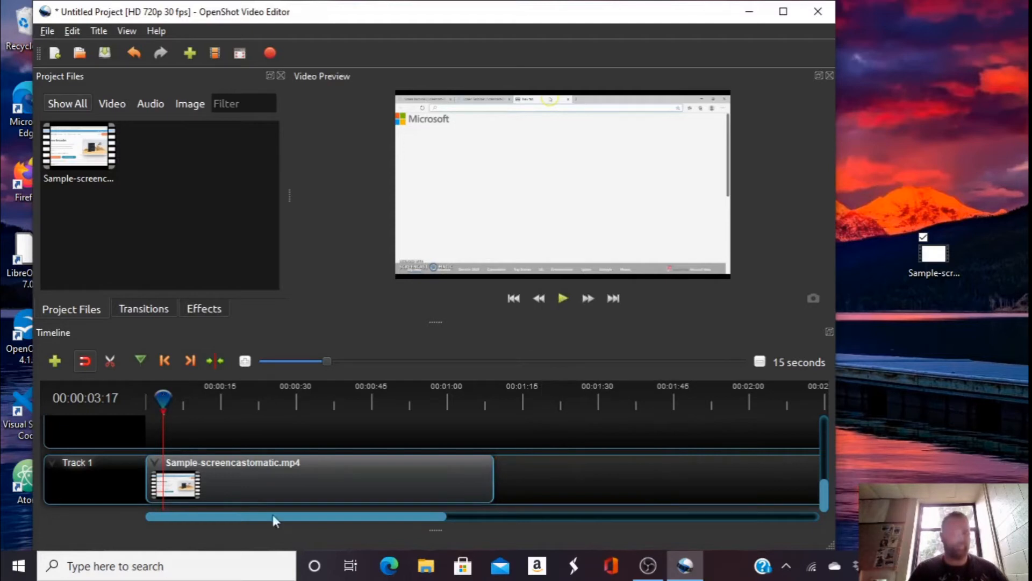
Step: Move the Track 1 clip to start at about 00:00:29 and begin a new title from the Standard 1 template
drag(311, 479, 457, 478)
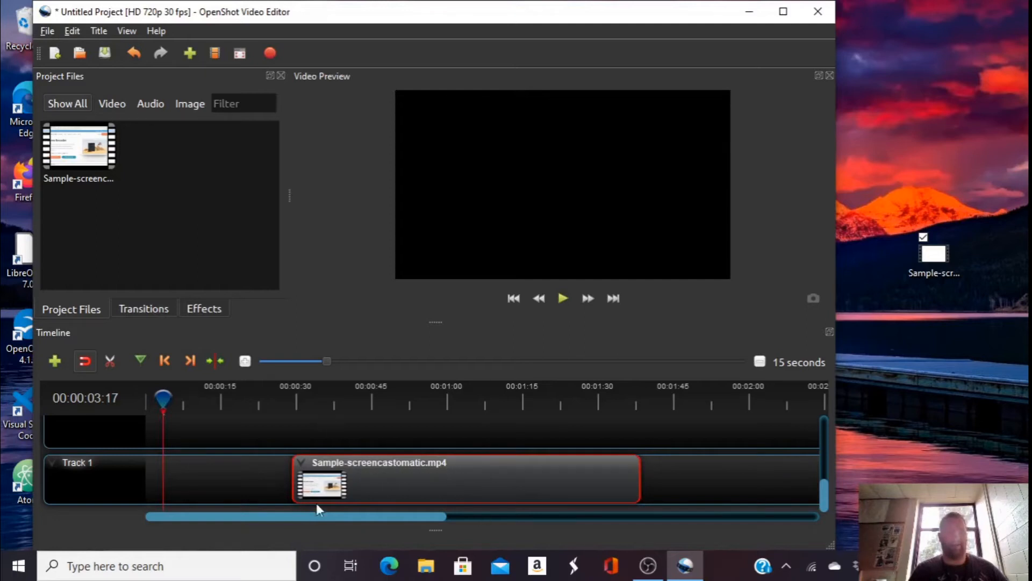
click(99, 29)
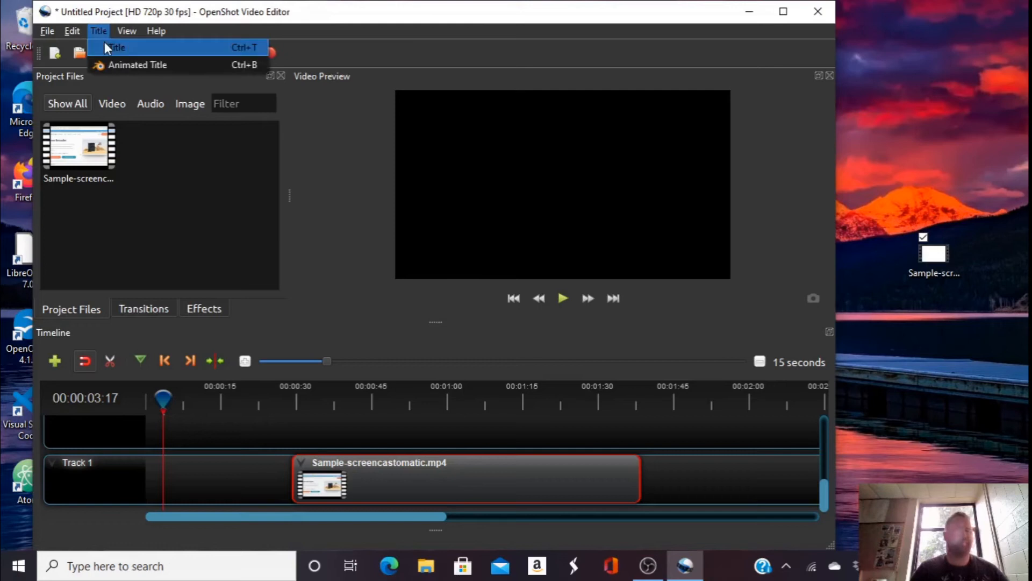
click(106, 47)
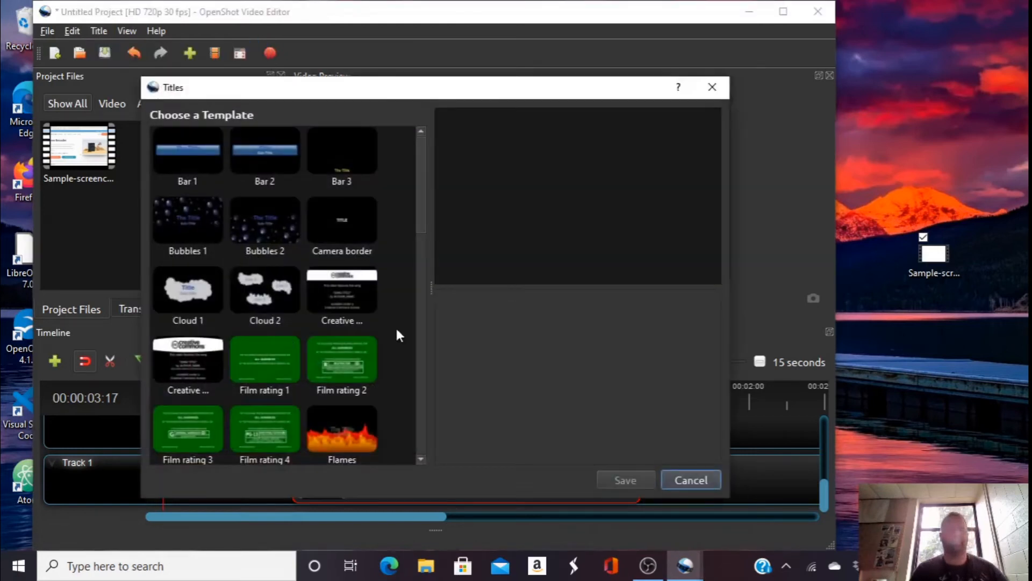
drag(420, 224, 417, 401)
click(345, 437)
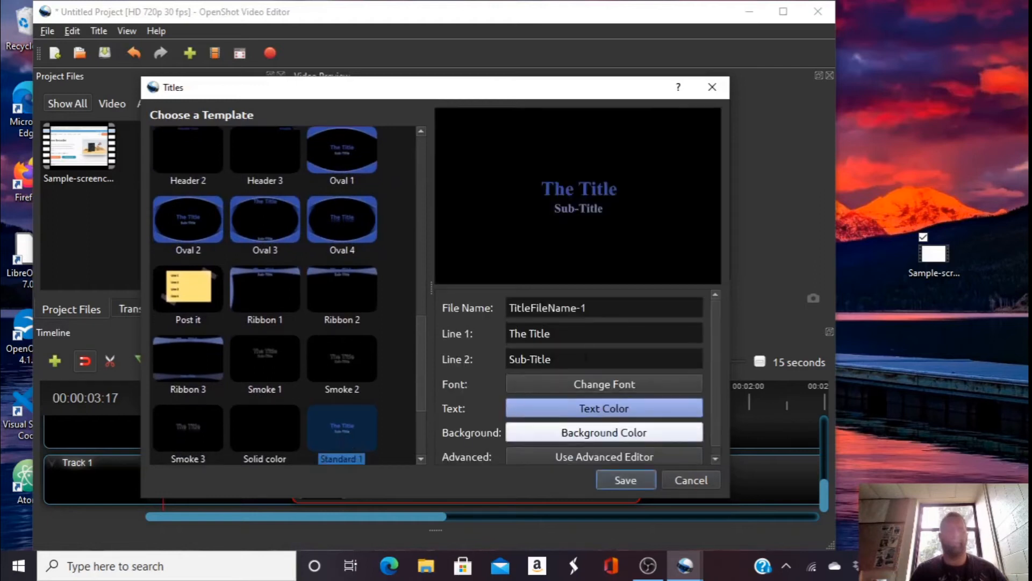
Step: Set the title's first line to "My Sample Video" and its second line to "On Screencastomatic"
drag(566, 339, 479, 324)
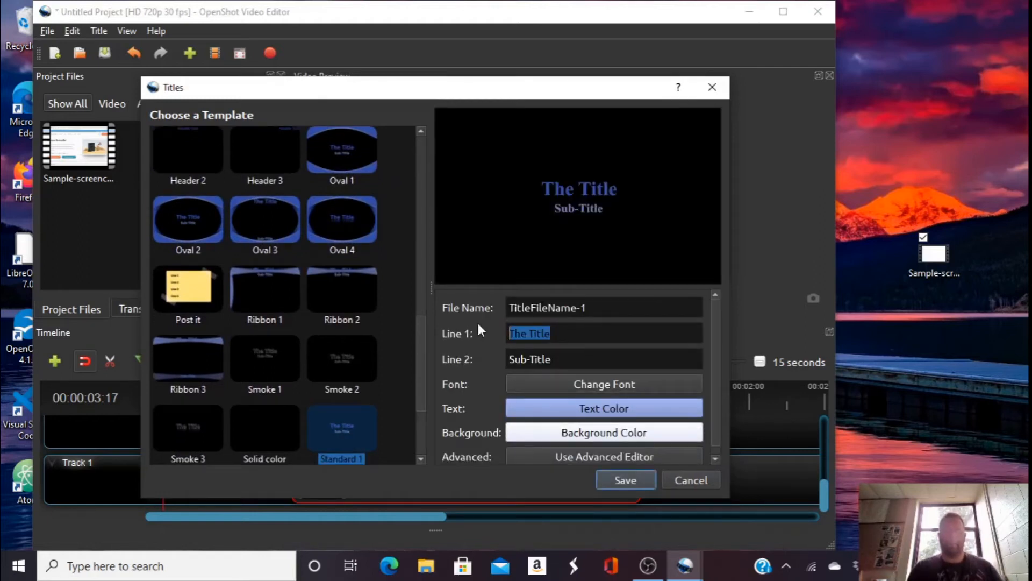
key(BackSpace)
text(My Sam)
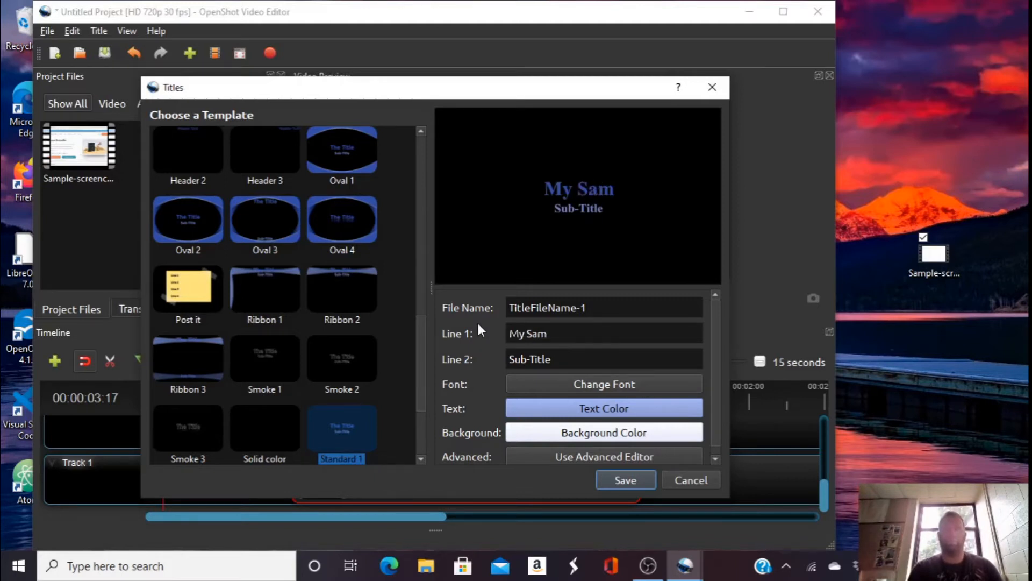
text(ple Video)
drag(559, 364, 508, 359)
key(BackSpace)
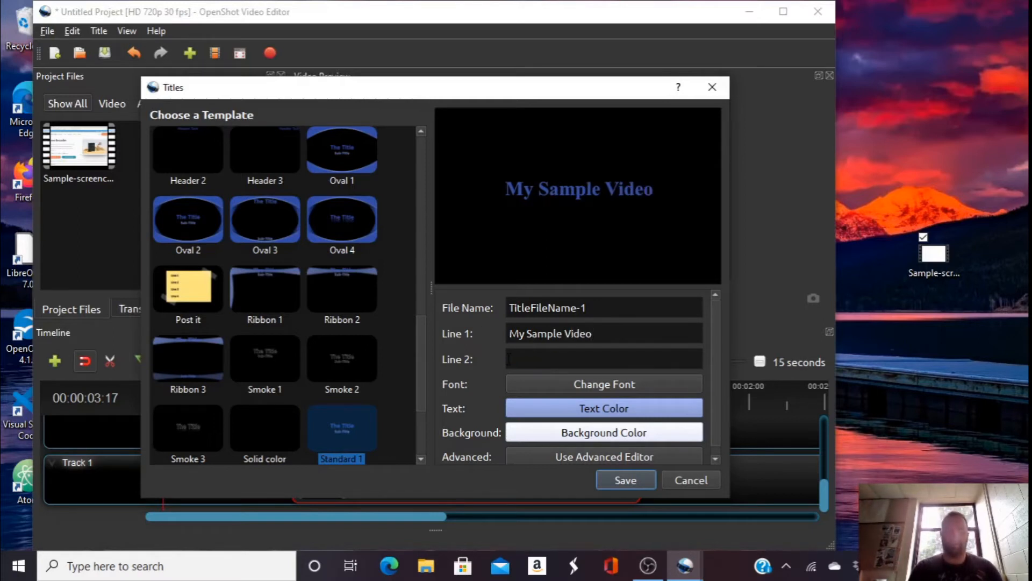
text(On S)
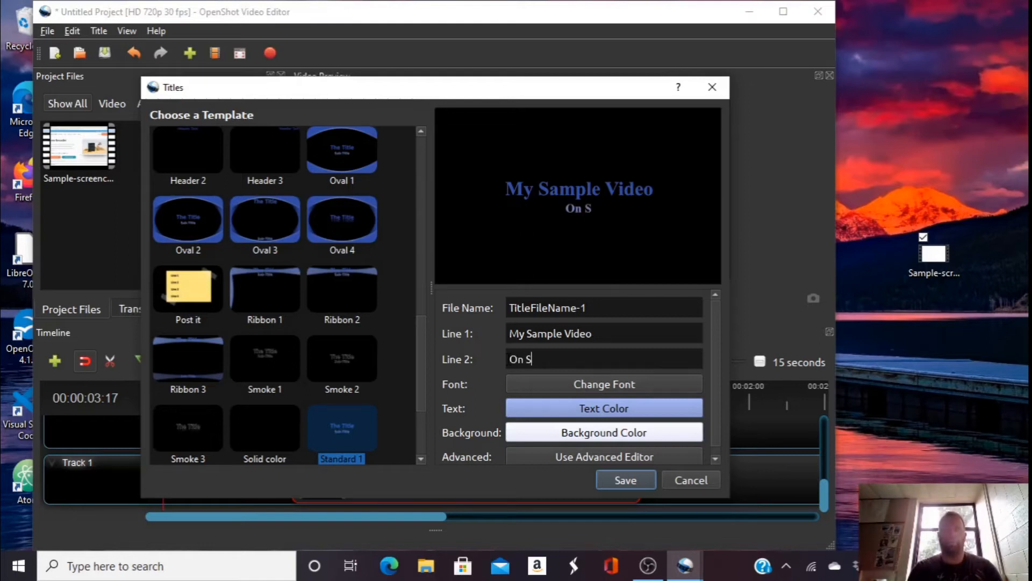
text(creen)
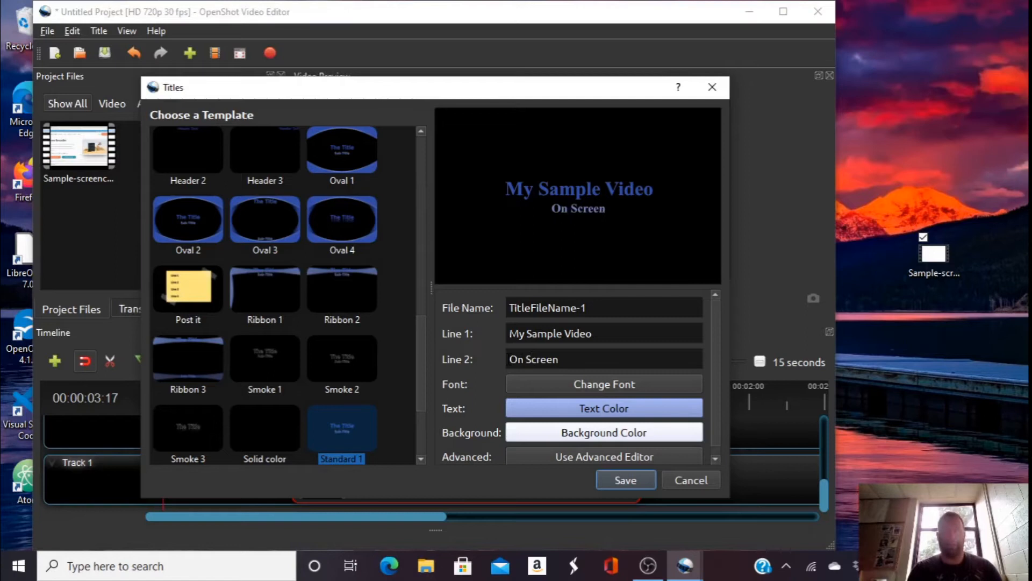
text(casto)
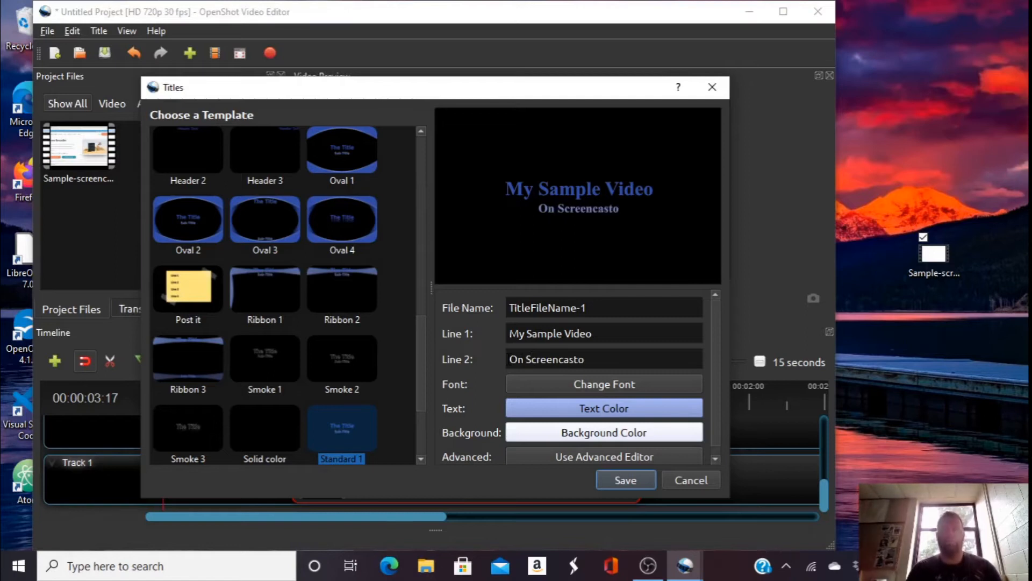
text(matic)
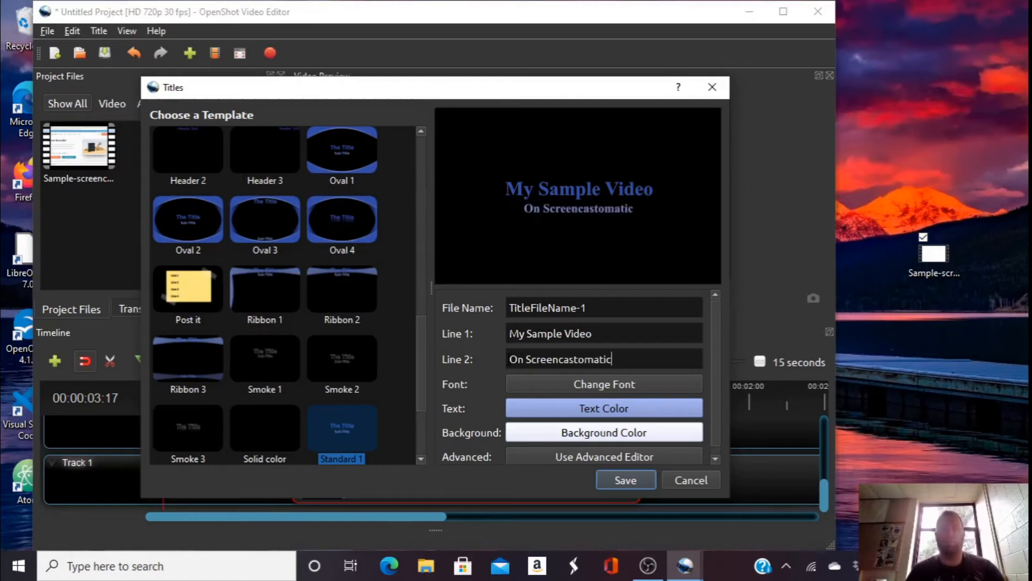
Step: Change the title's text color to purple
click(582, 407)
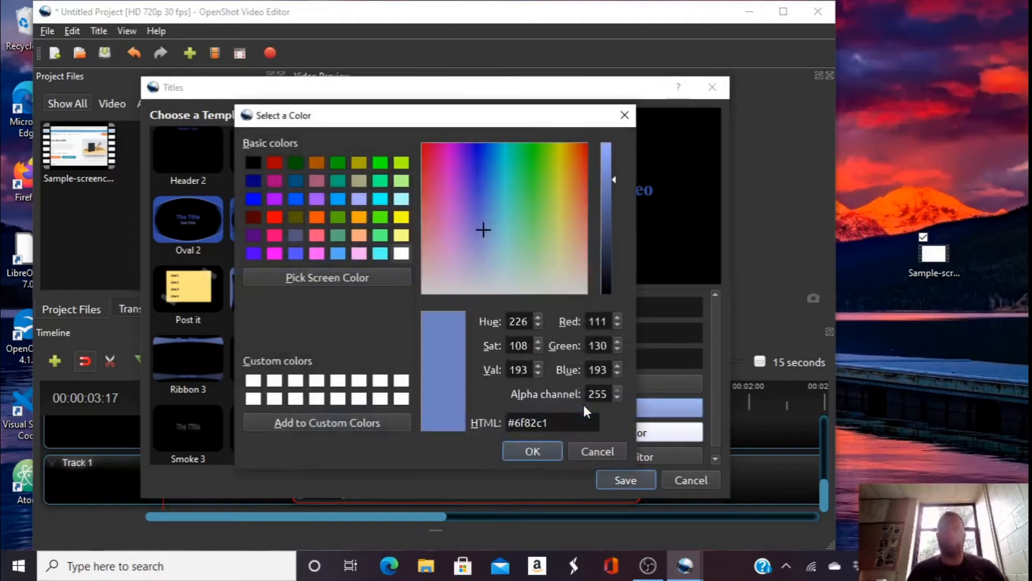
click(467, 162)
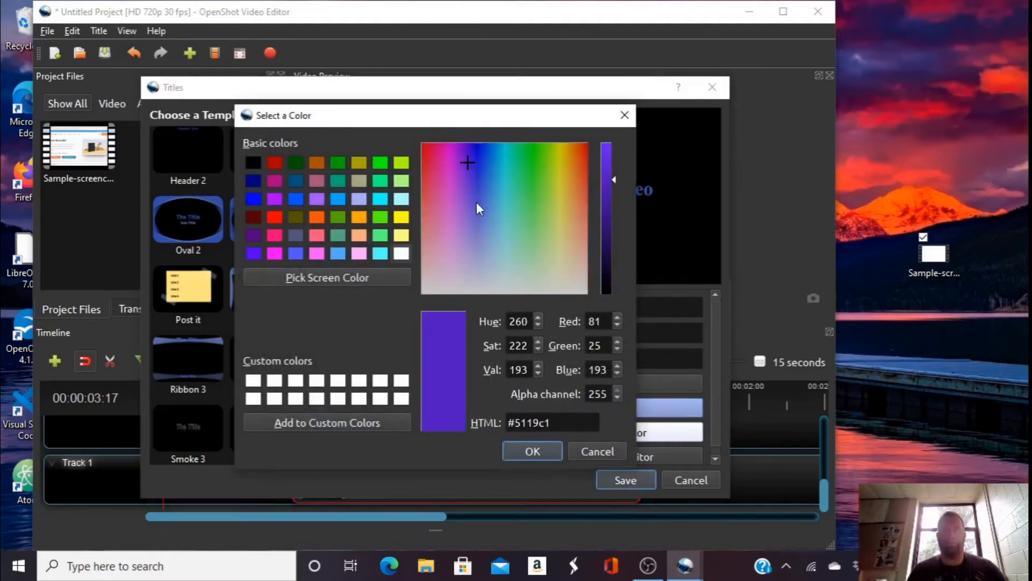
click(541, 211)
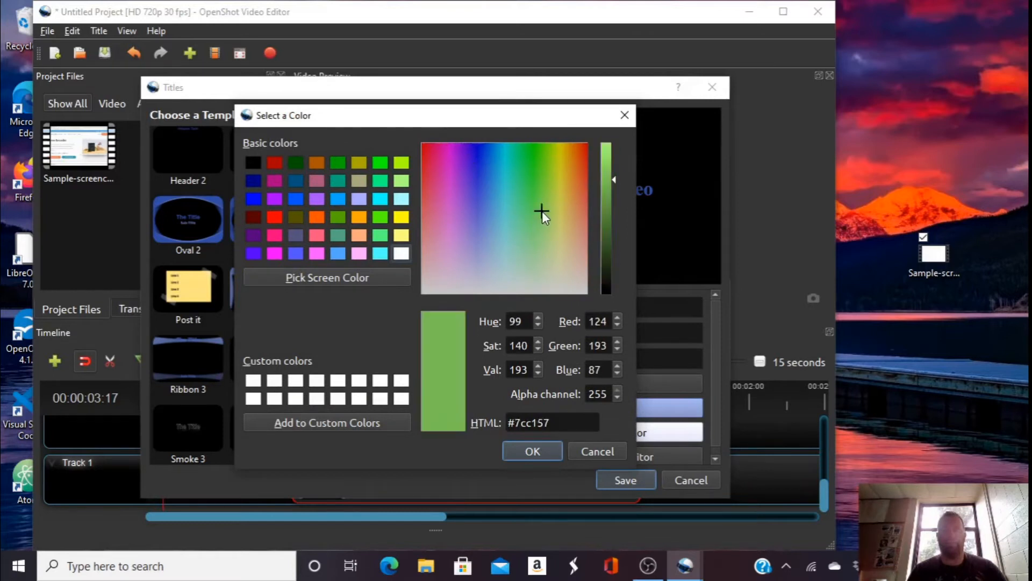
click(465, 159)
click(534, 452)
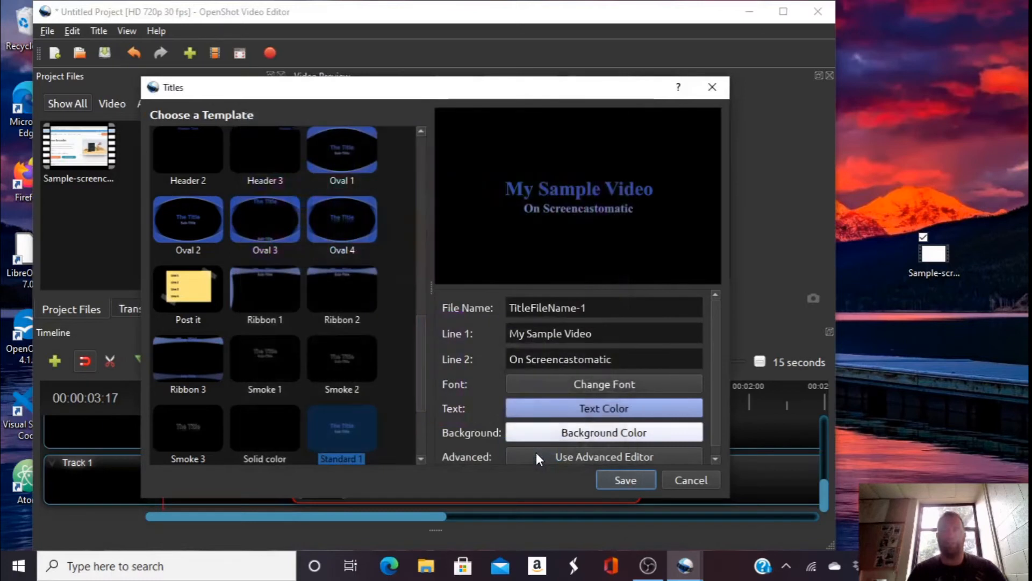
Step: Set the title's background color to pale yellow, #fff895
click(576, 432)
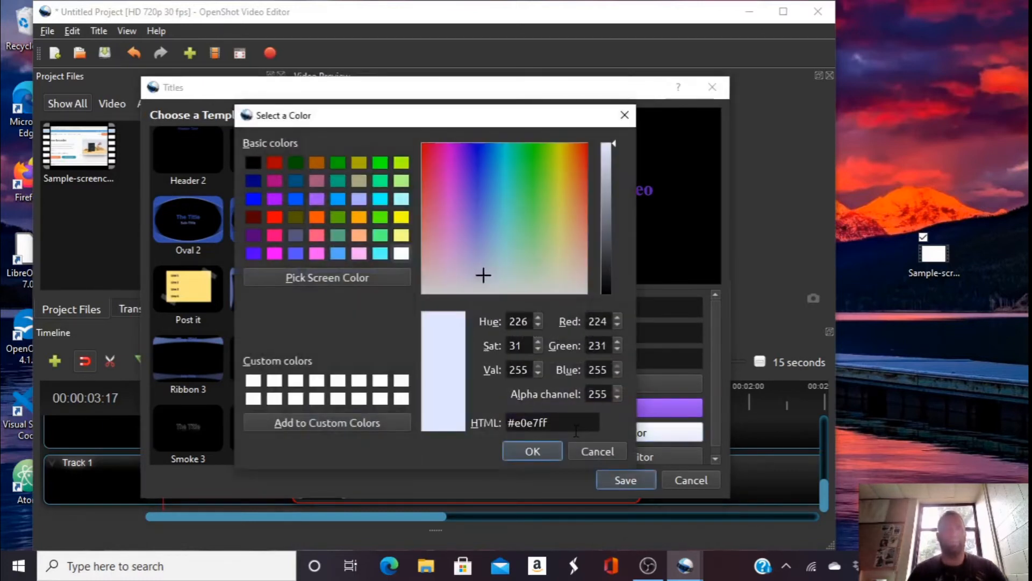
click(561, 231)
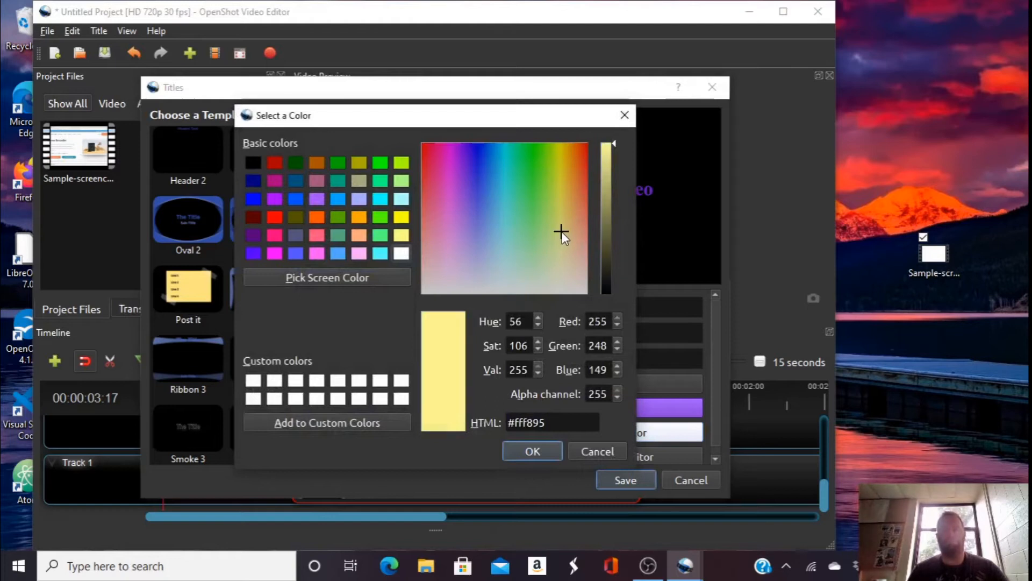
click(533, 451)
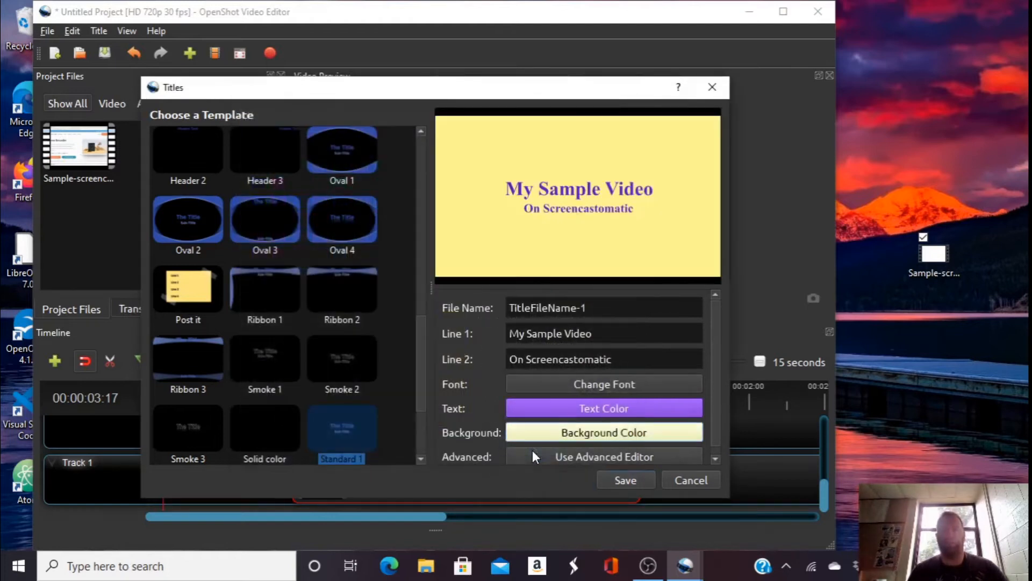
Step: Change the title's background color to light green and save the title to the project files
click(575, 434)
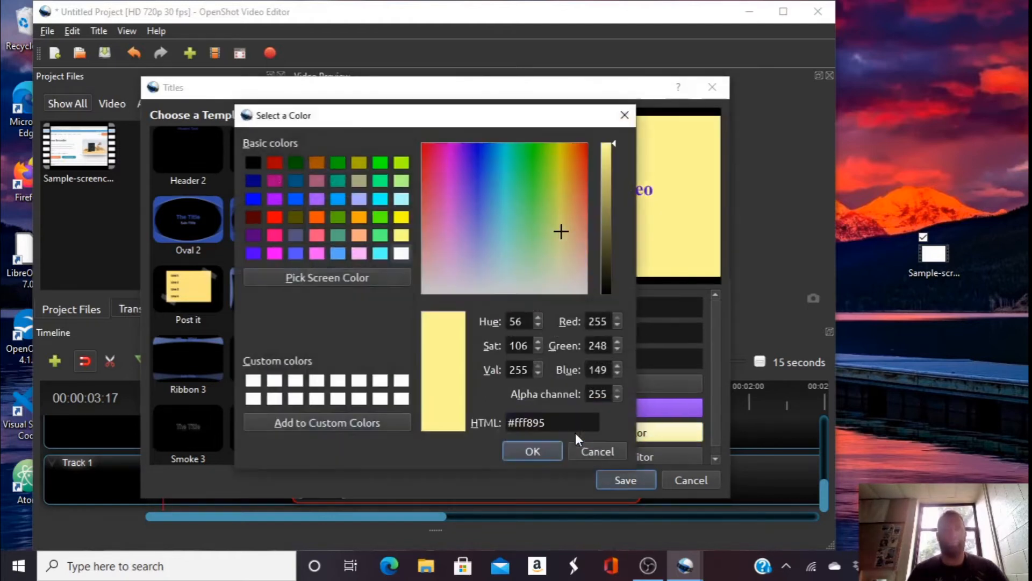
click(538, 214)
click(521, 457)
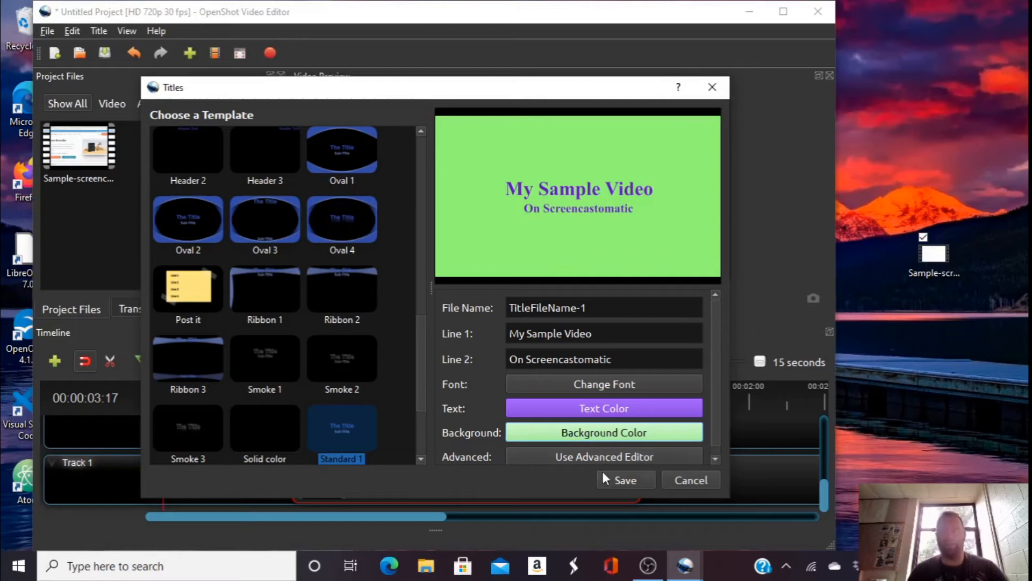
click(616, 475)
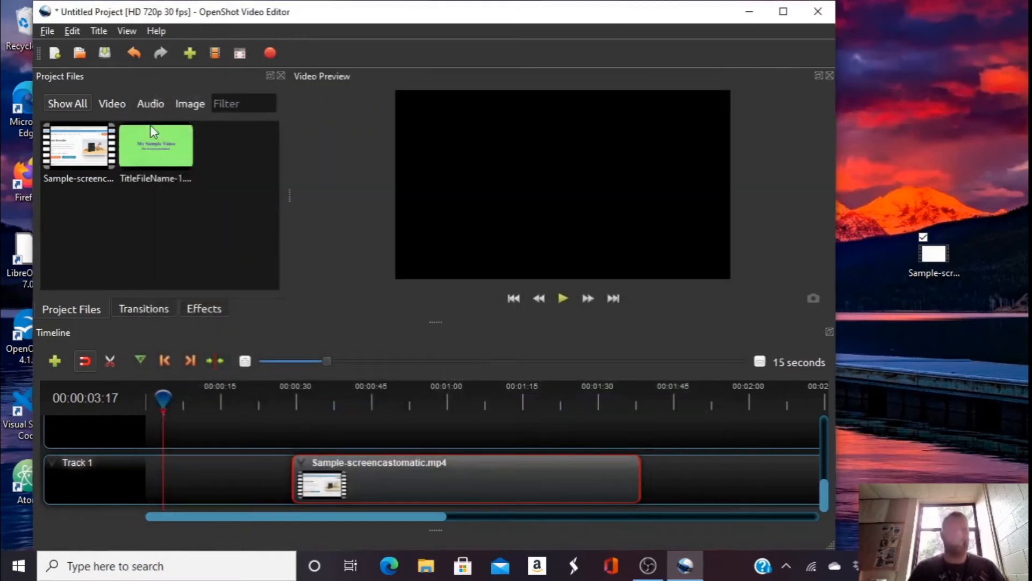
Step: Place the title at the beginning of Track 1 and move the video clip so it slightly overlaps the title's end
drag(148, 145, 140, 481)
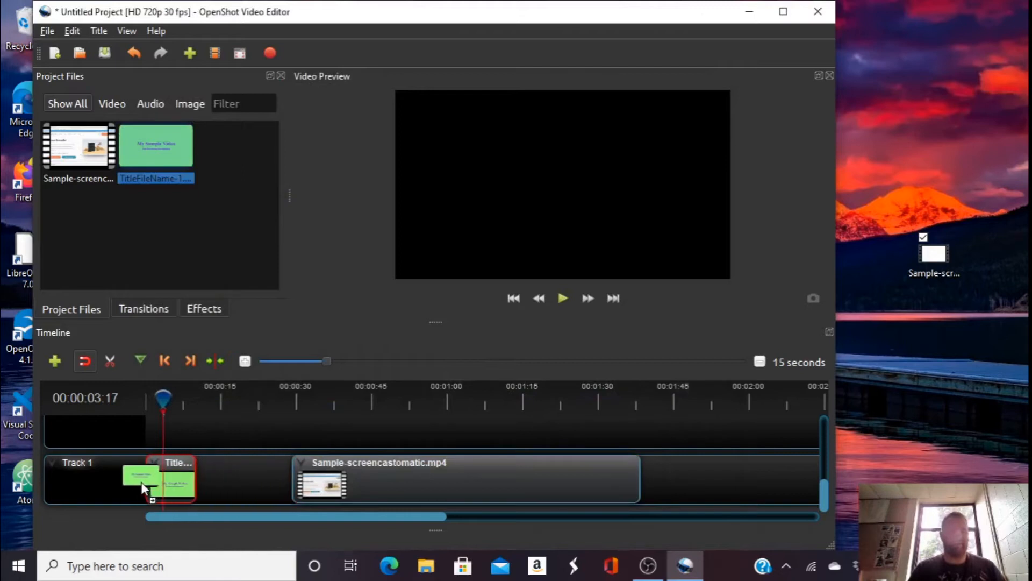
drag(372, 471, 270, 467)
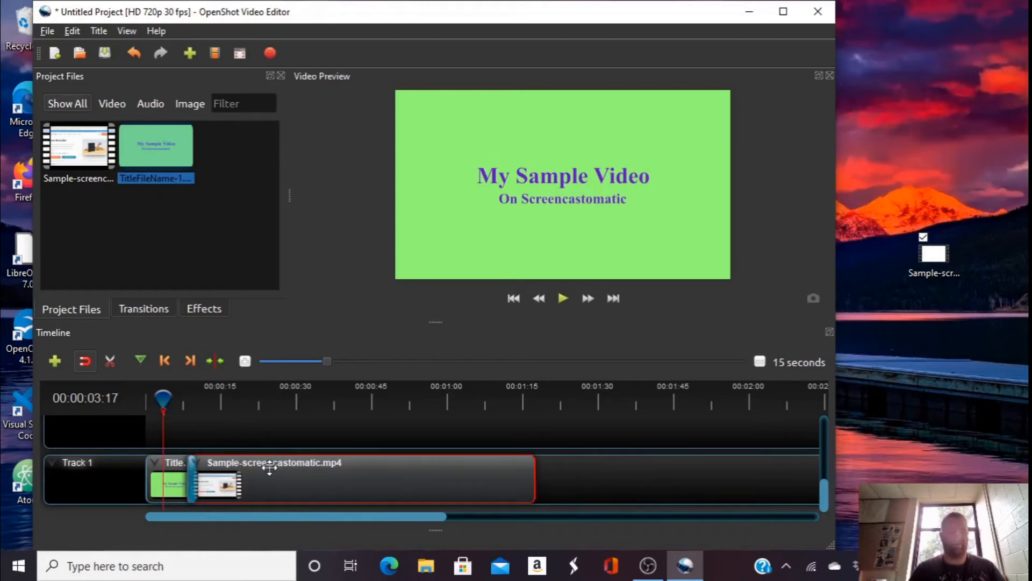
Step: Preview the transition from the title into the video clip, stopping playback at 00:00:10:14
drag(163, 398, 183, 397)
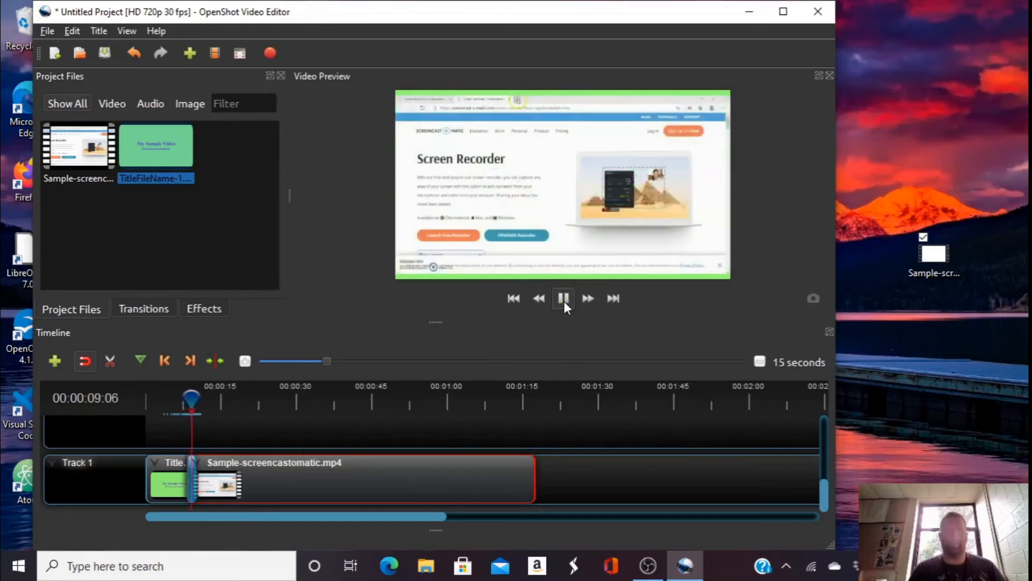
click(564, 299)
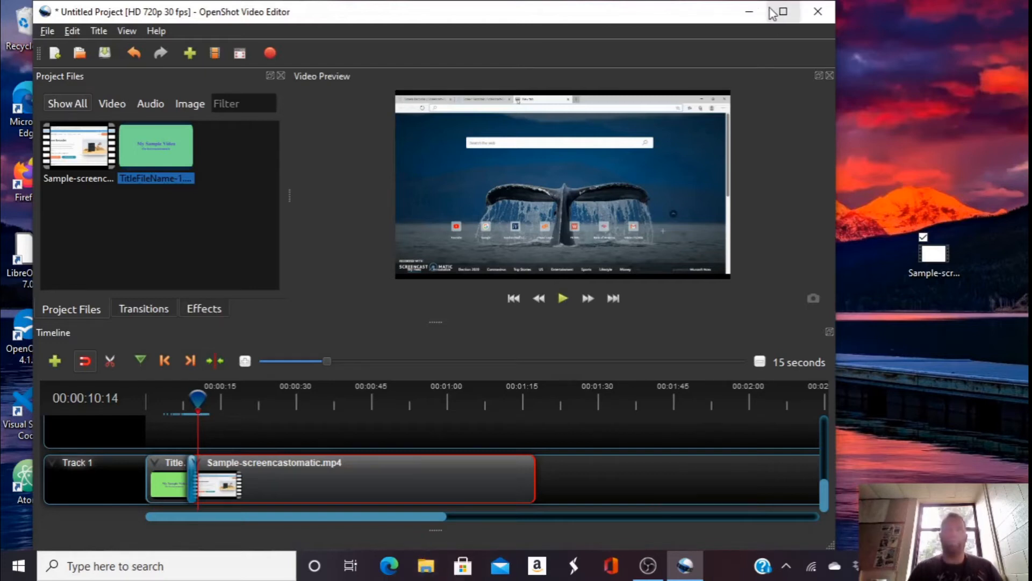
Step: Switch to Chrome, search for "youtube audio library" and open the Audio Library Classic version
click(749, 15)
double_click(199, 251)
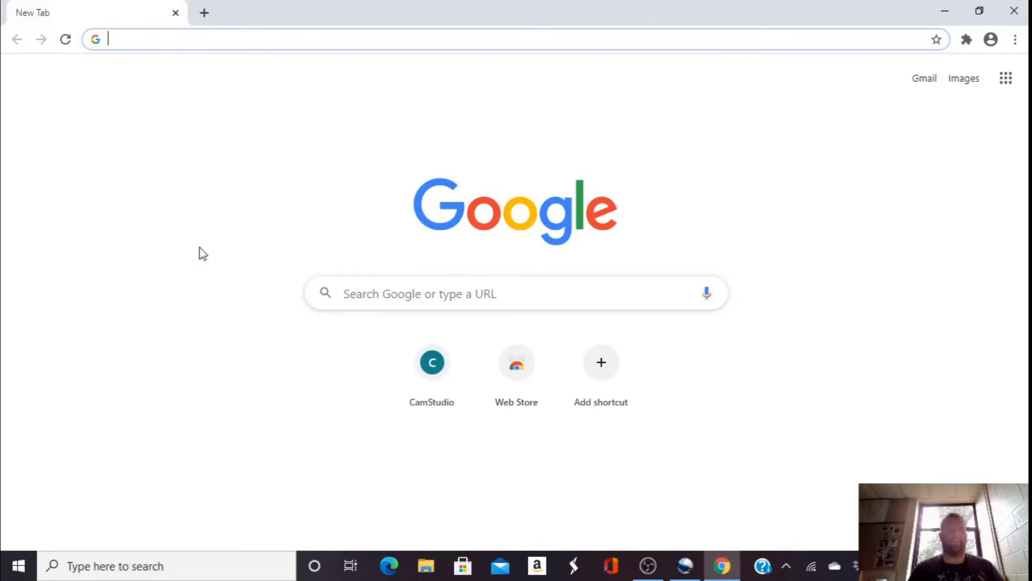
text(you)
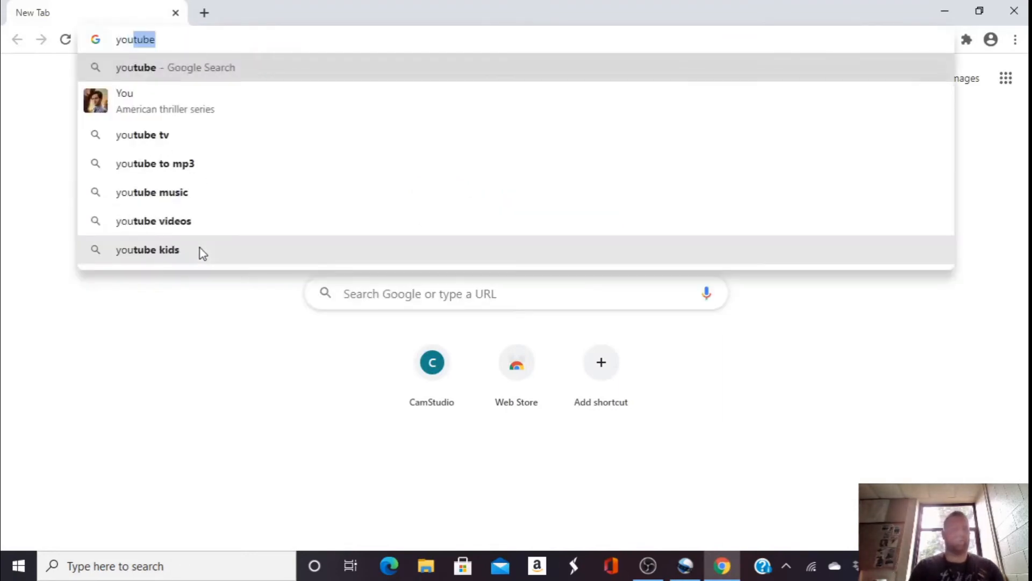
text(tube audio library)
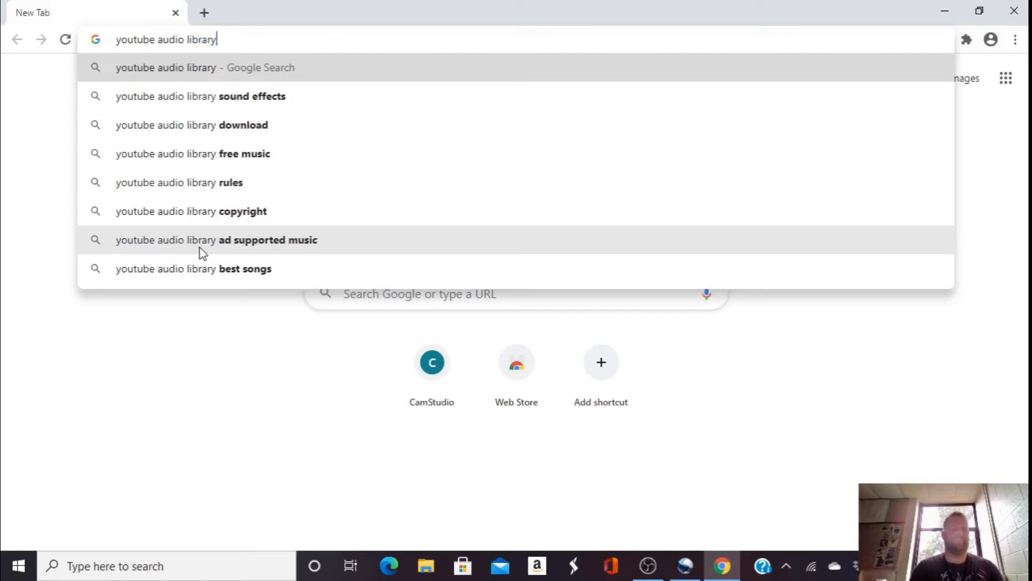
key(Return)
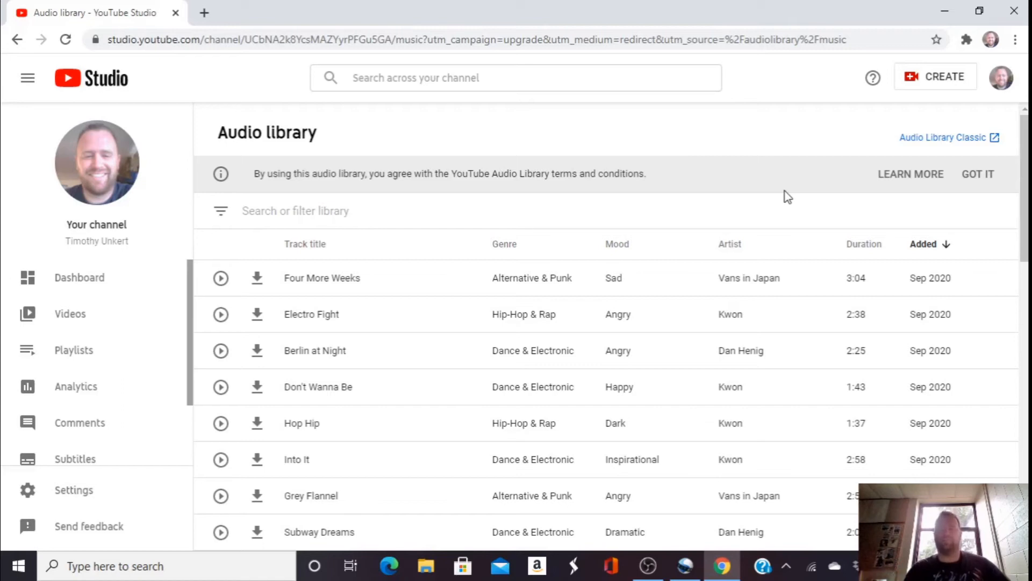
click(943, 140)
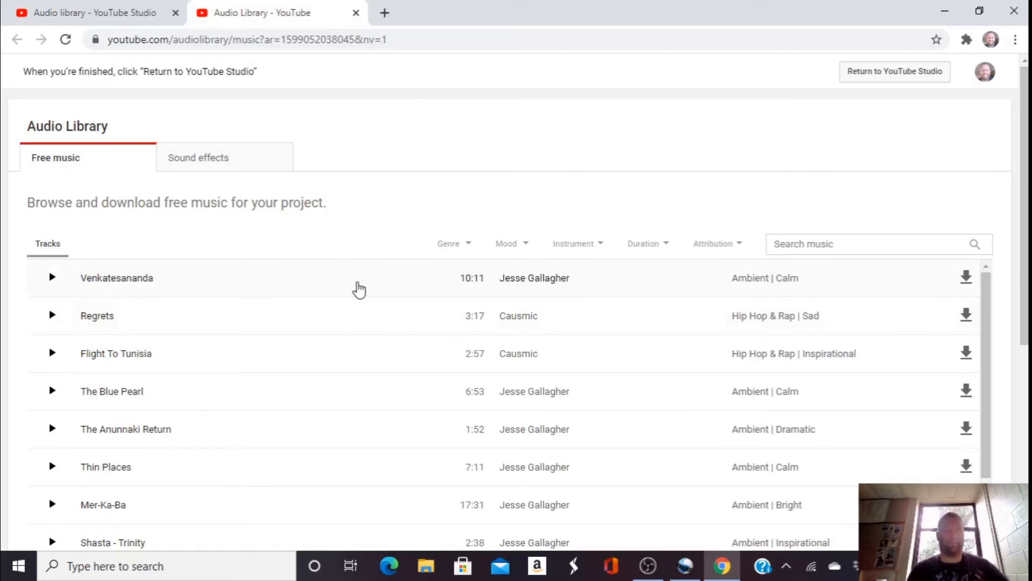
Step: Filter the free music by the Dance & Electronic genre and briefly listen to "The Closest Without Going Over"
click(358, 290)
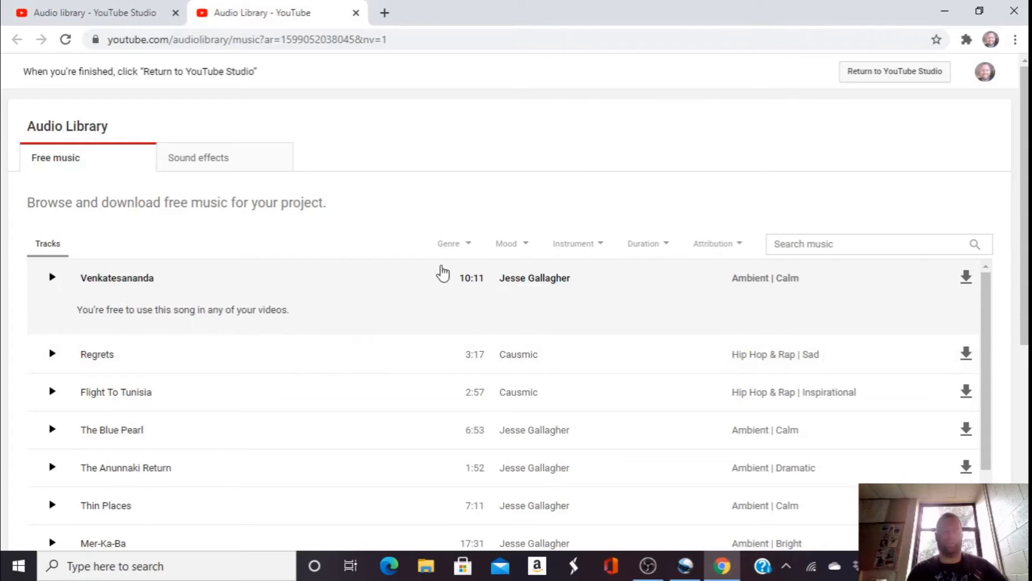
click(469, 247)
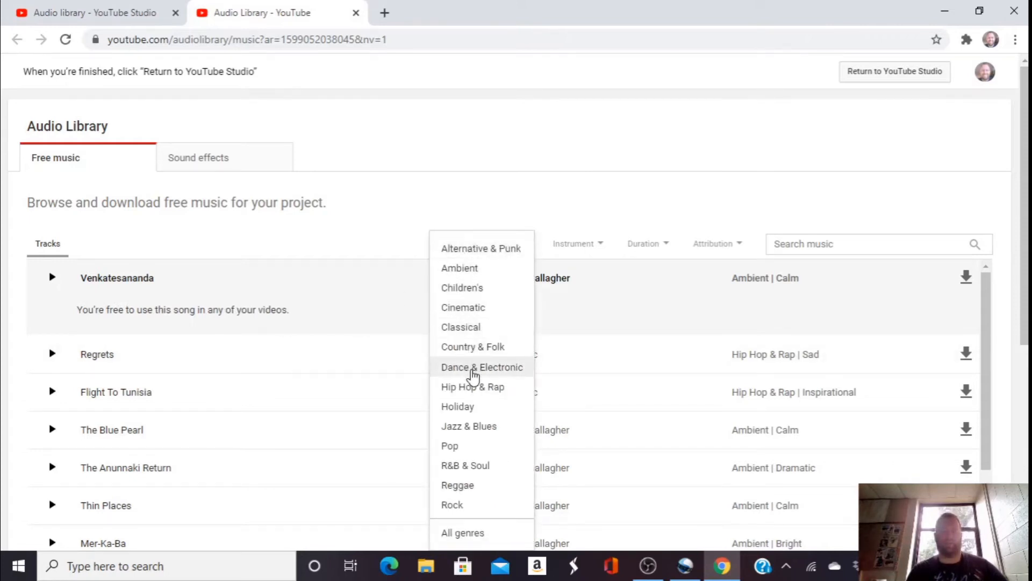
click(473, 371)
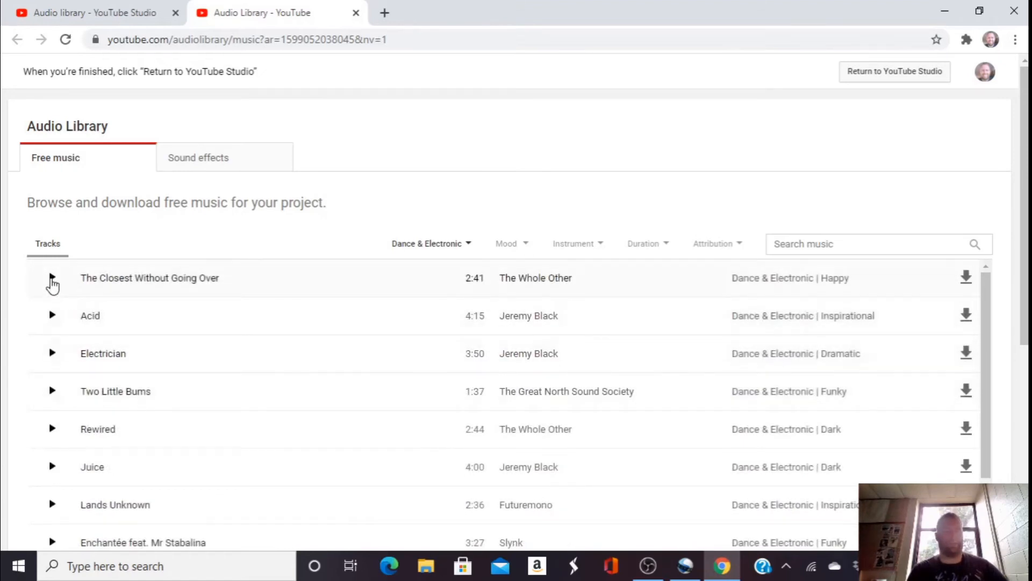
click(53, 279)
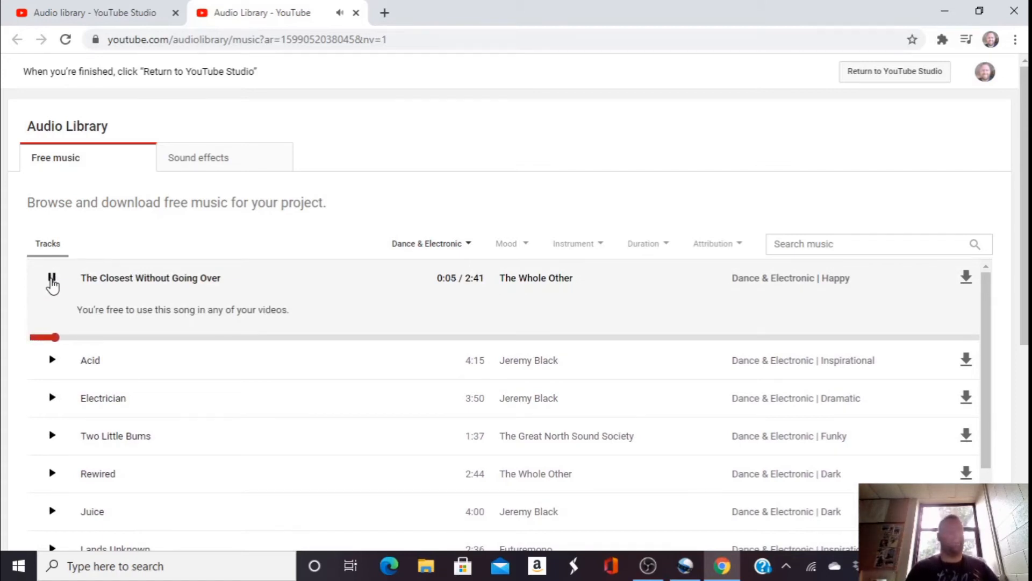
click(51, 279)
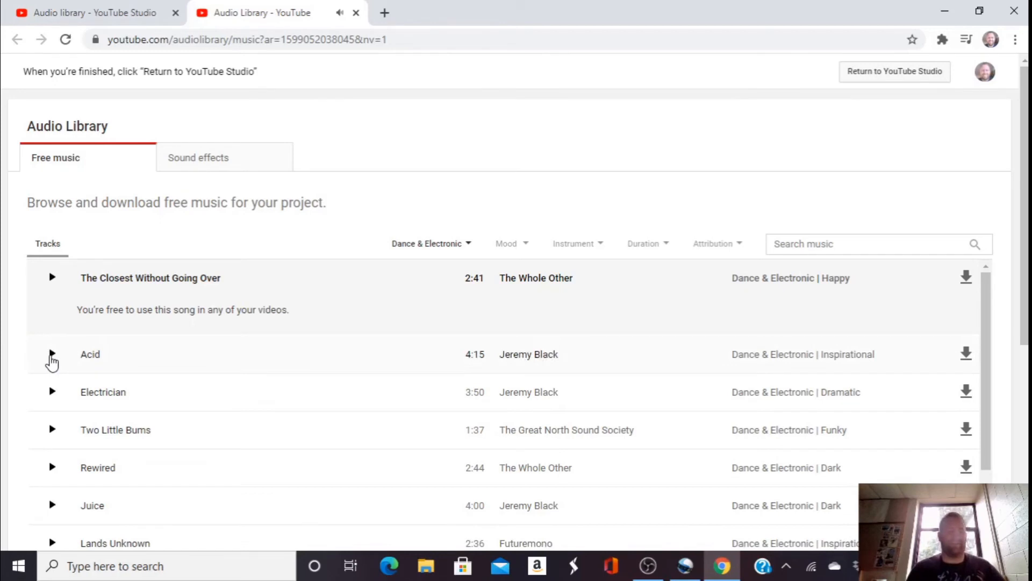
Step: Briefly listen to the tracks "Acid" and "Electrician" in the Audio Library
click(51, 355)
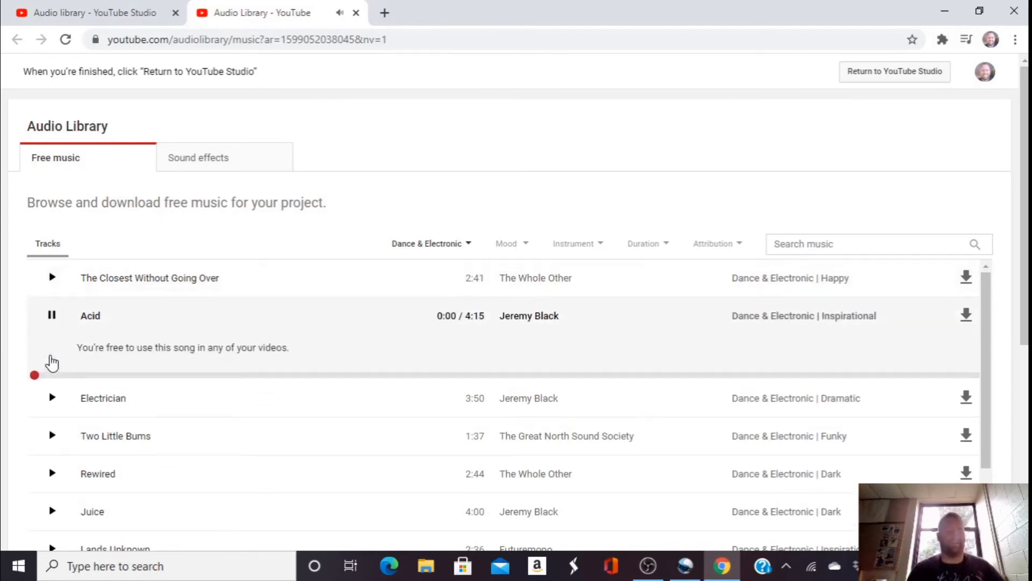
click(52, 318)
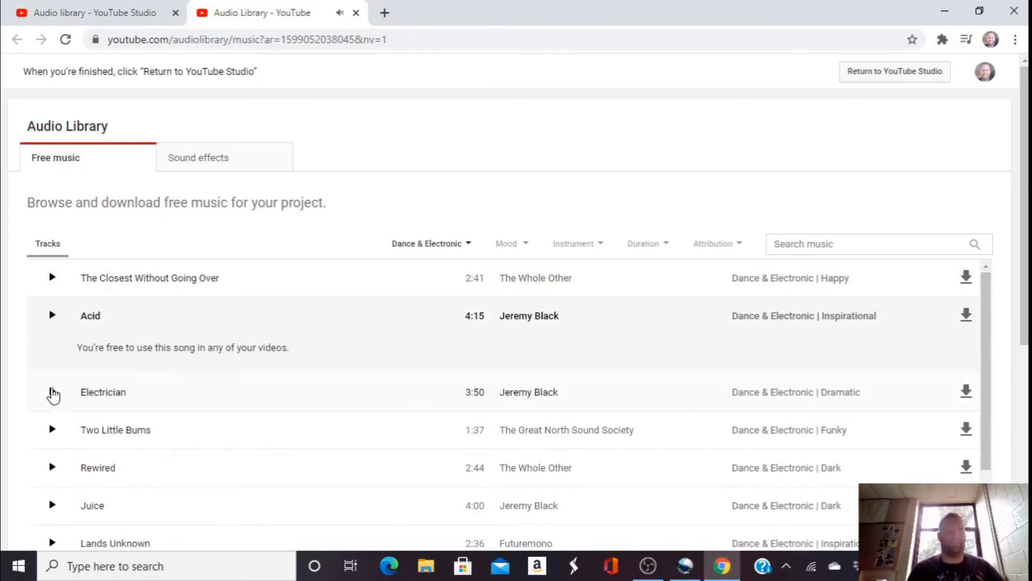
click(52, 396)
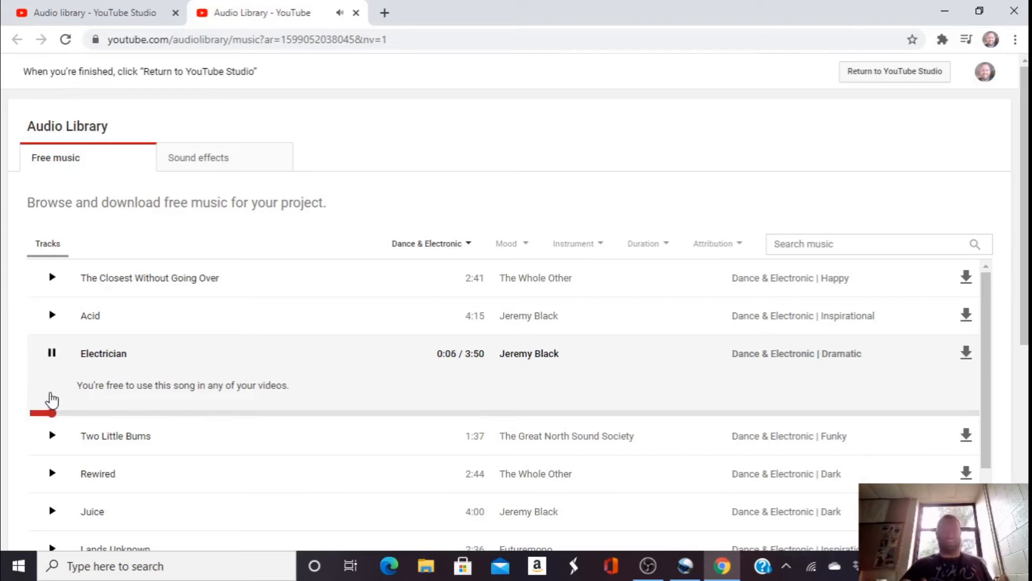
click(51, 355)
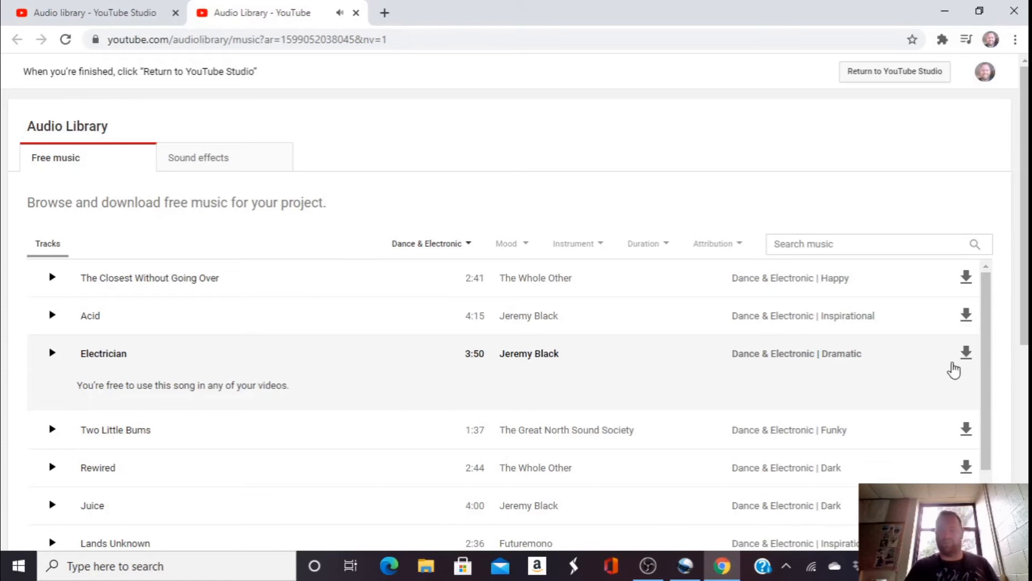
Step: Download the track "Electrician" and move its MP3 file from the Downloads folder to the desktop
click(966, 354)
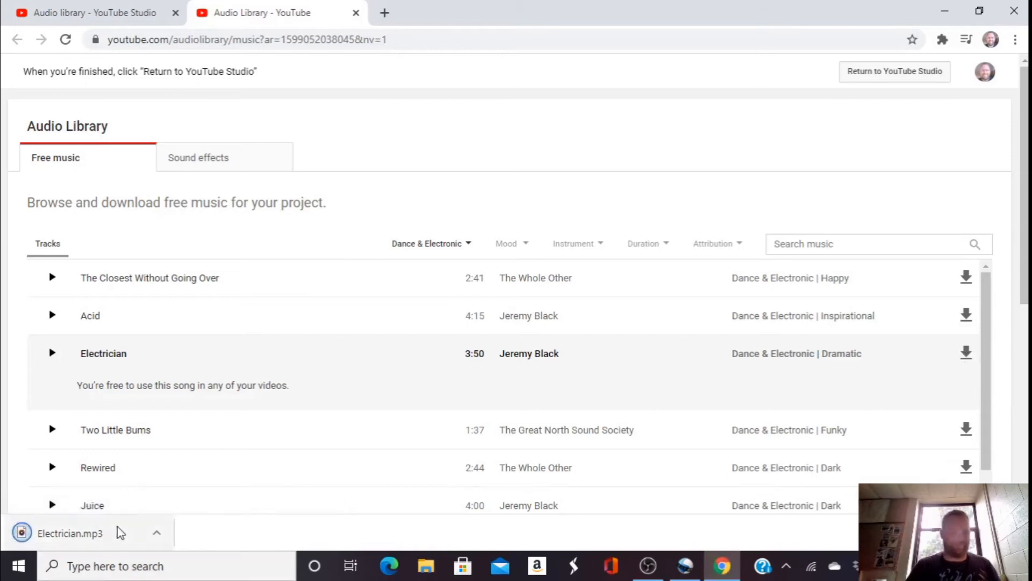
click(158, 534)
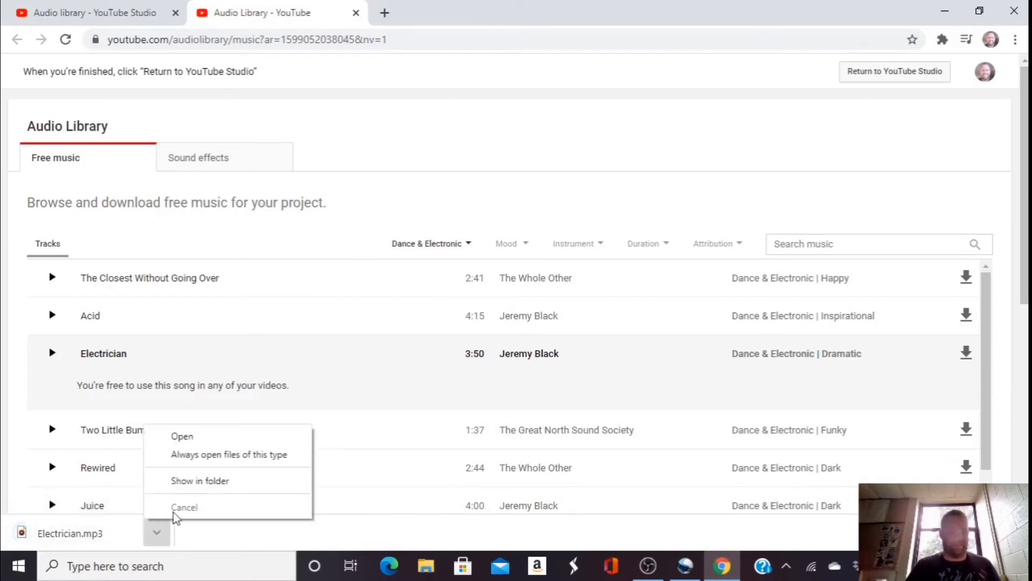
click(197, 482)
click(937, 12)
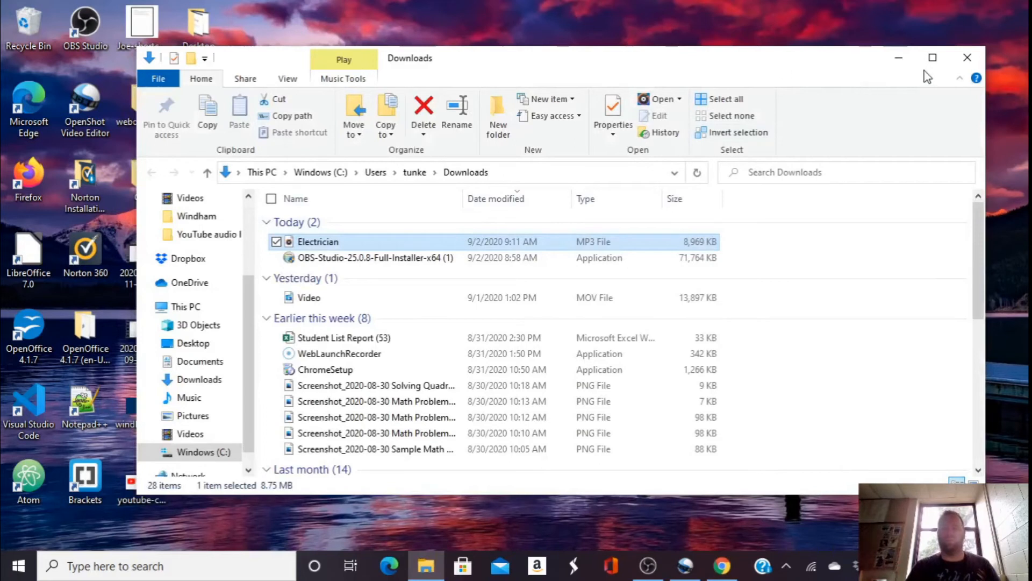
drag(987, 61, 736, 63)
drag(404, 250, 901, 177)
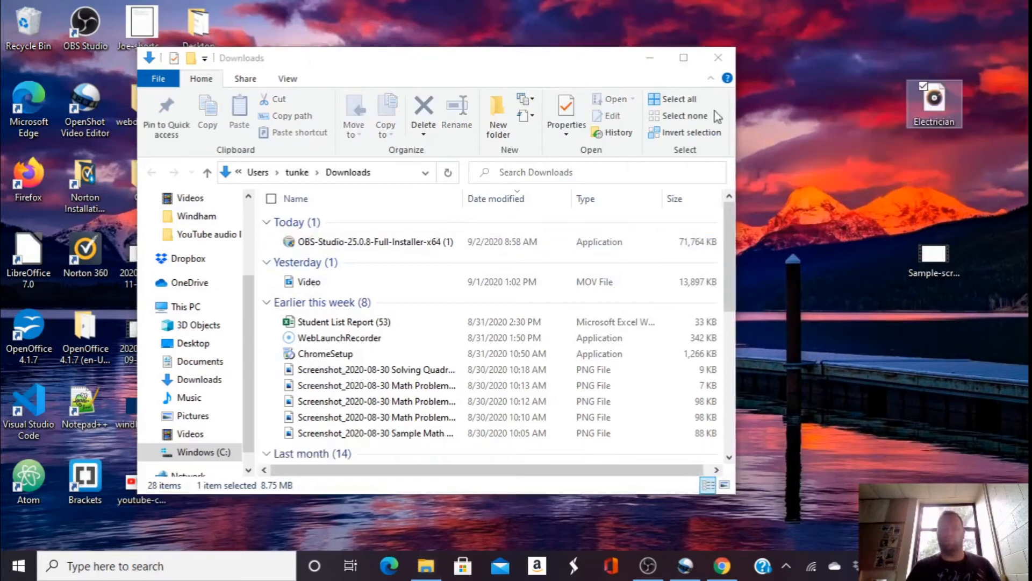
click(650, 59)
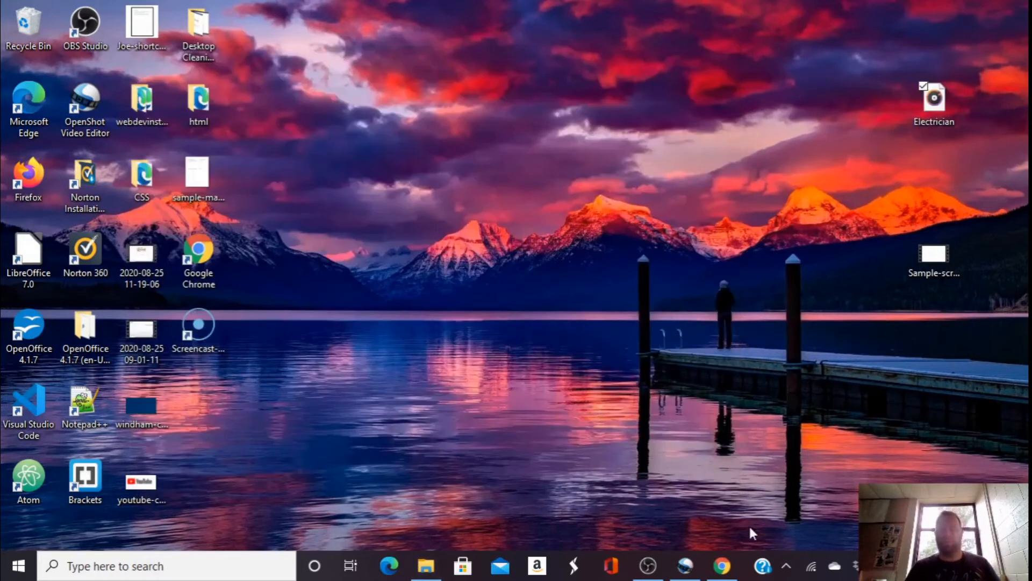
Step: Switch to OpenShot and add the Electrician audio file from the desktop to the beginning of Track 2
click(687, 566)
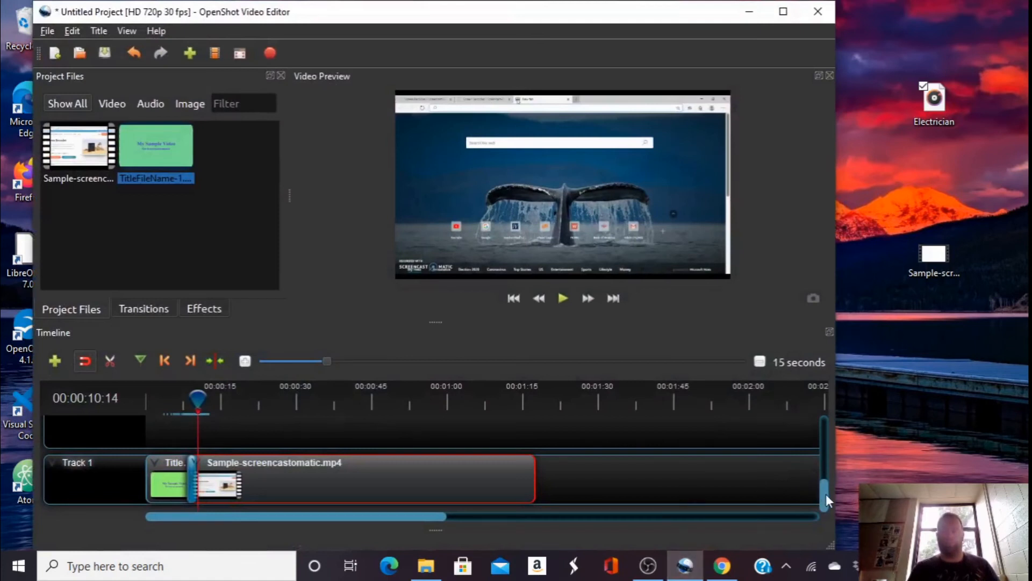
drag(825, 492, 826, 486)
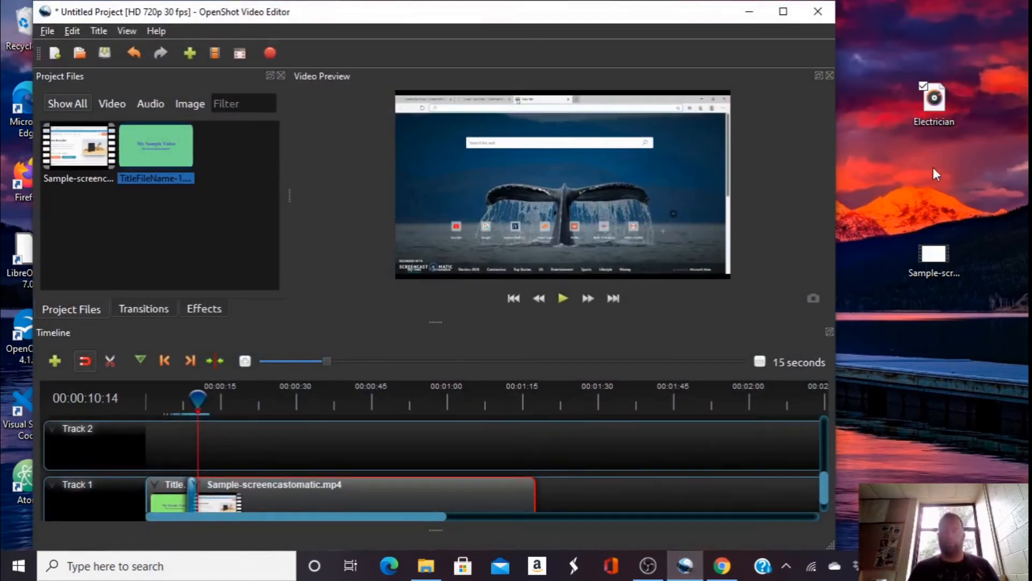
drag(931, 109, 311, 456)
drag(452, 488, 285, 435)
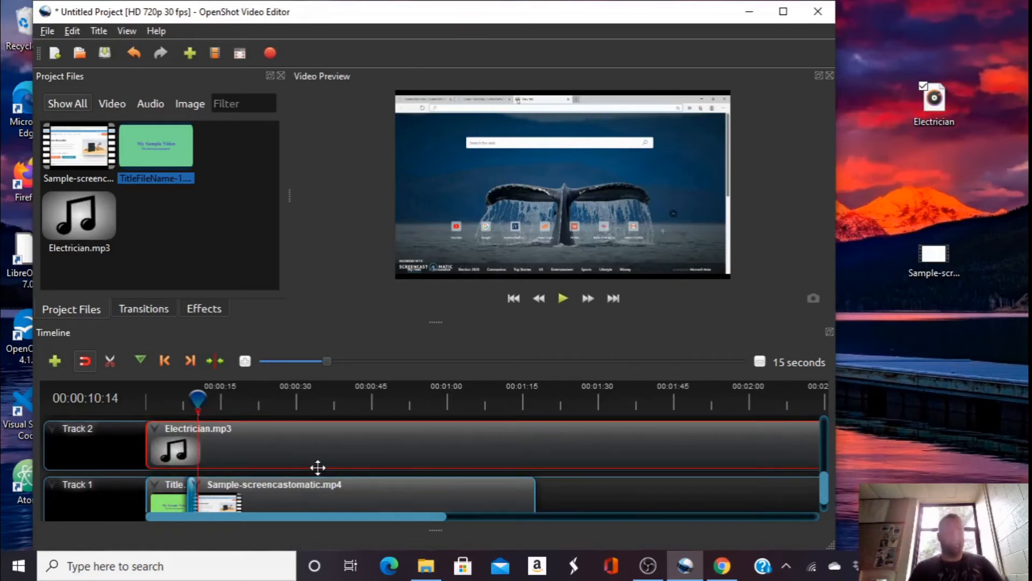
Step: Cut the Electrician.mp3 clip on Track 2 at the playhead, just past the title's end, and remove the remainder after the cut
click(111, 360)
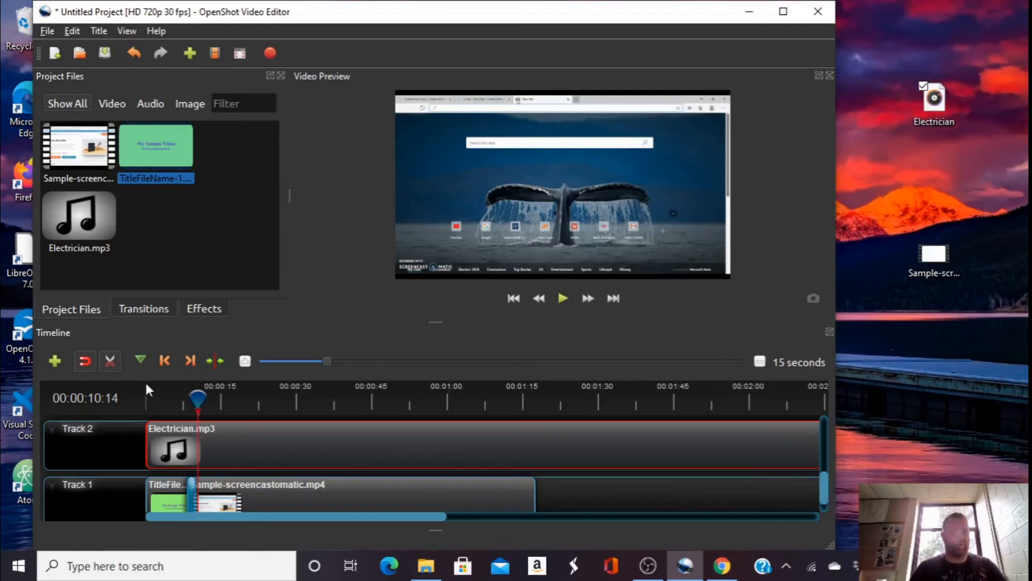
click(199, 436)
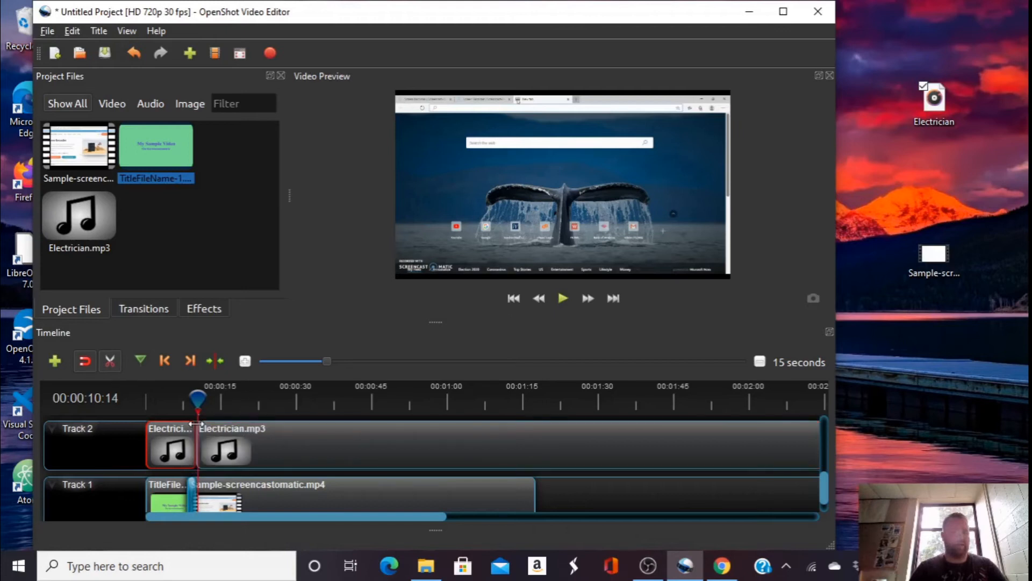
click(105, 363)
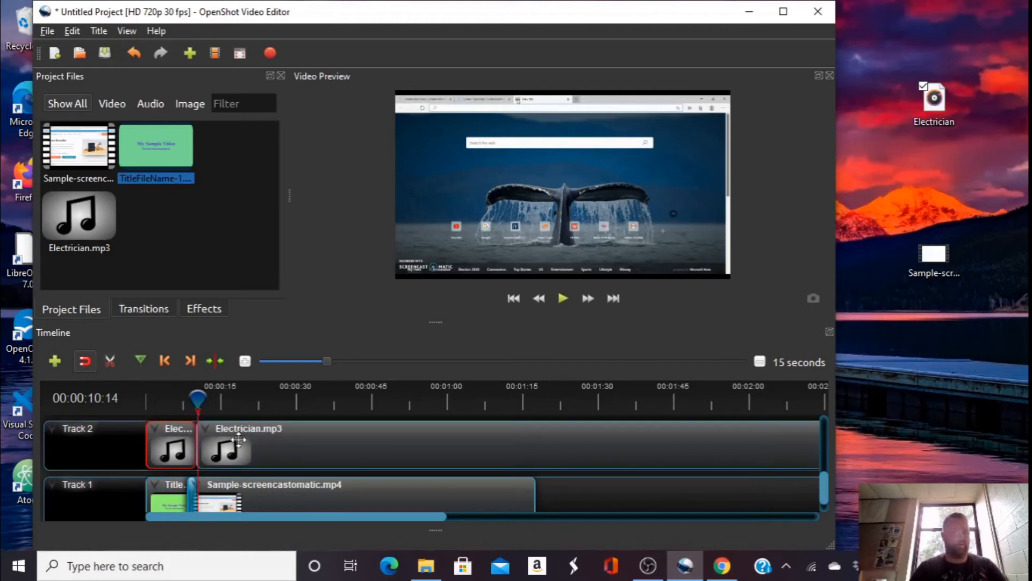
click(258, 438)
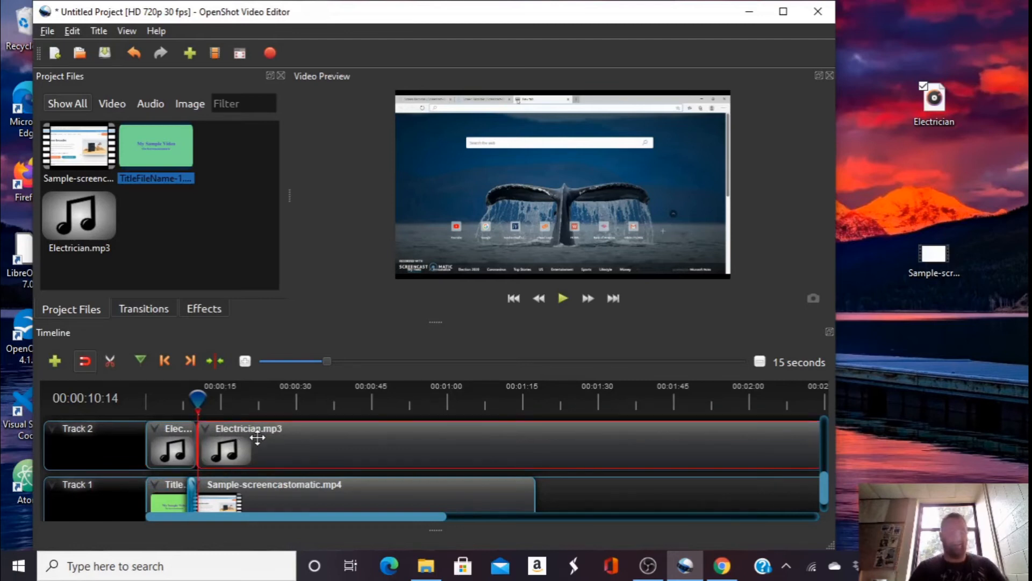
right_click(257, 438)
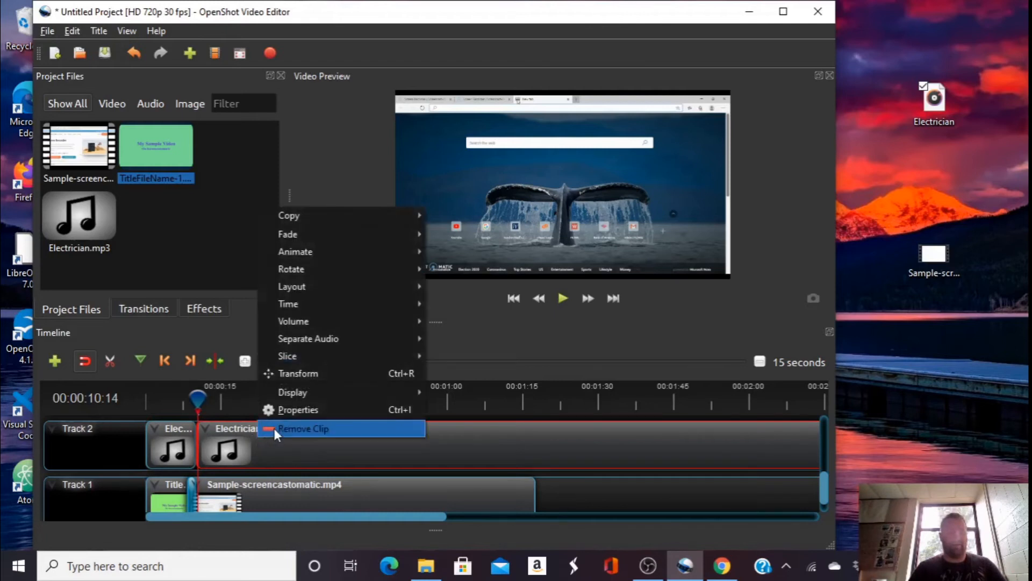
click(274, 428)
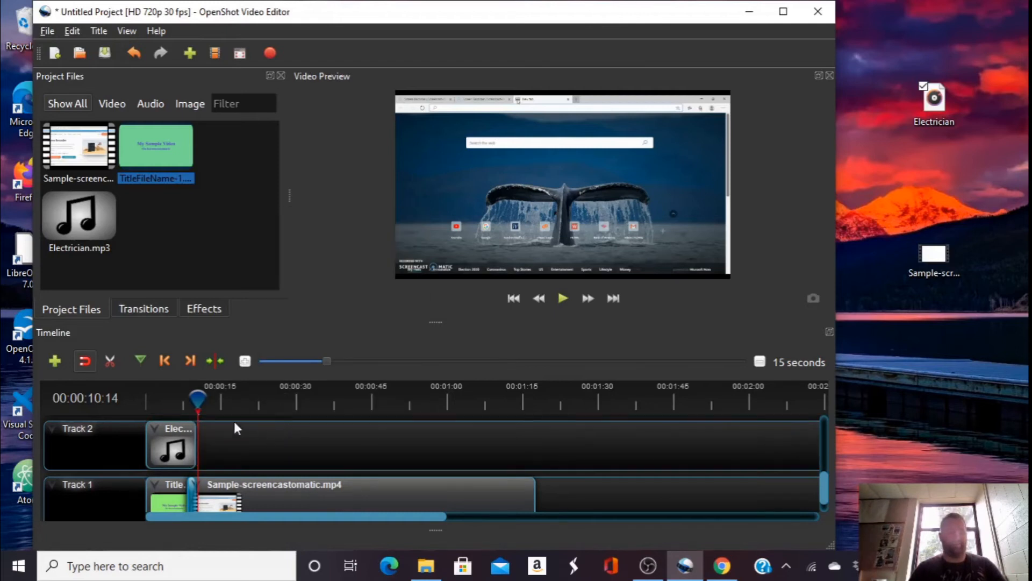
Step: Apply a slow volume fade-out to the end of the Electrician clip and preview it from the start of the timeline
right_click(173, 437)
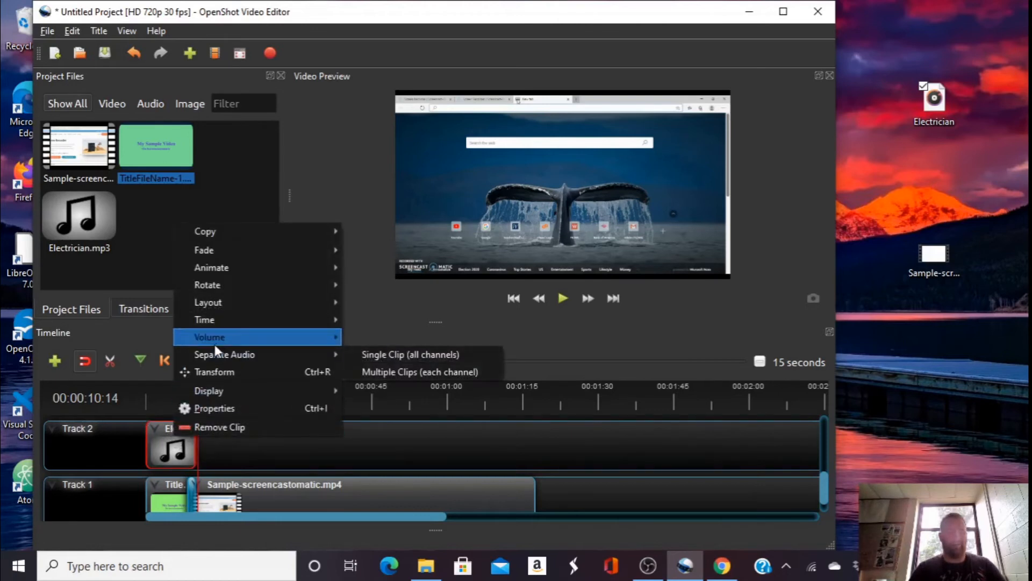
mouse_move(217, 342)
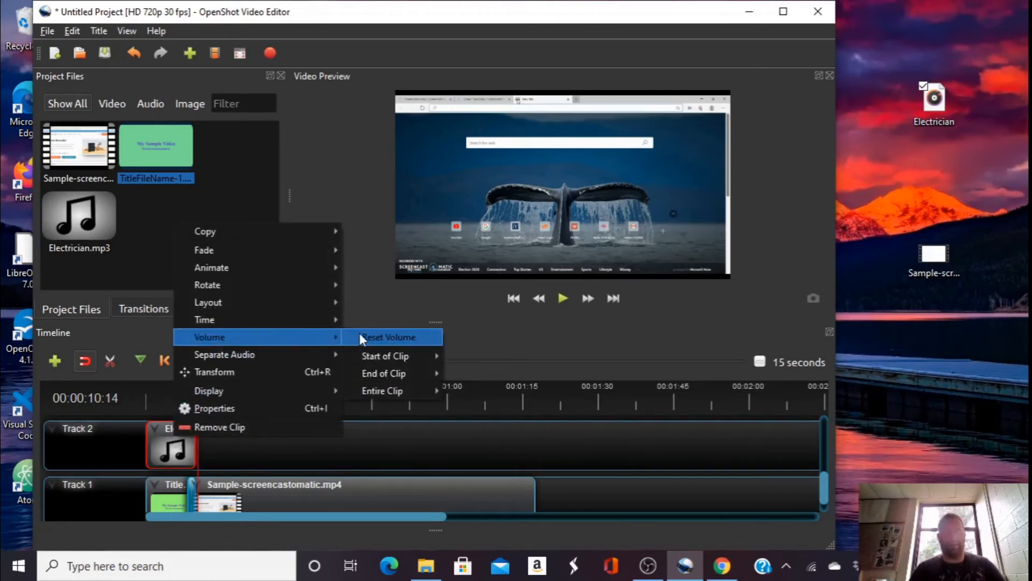
mouse_move(369, 378)
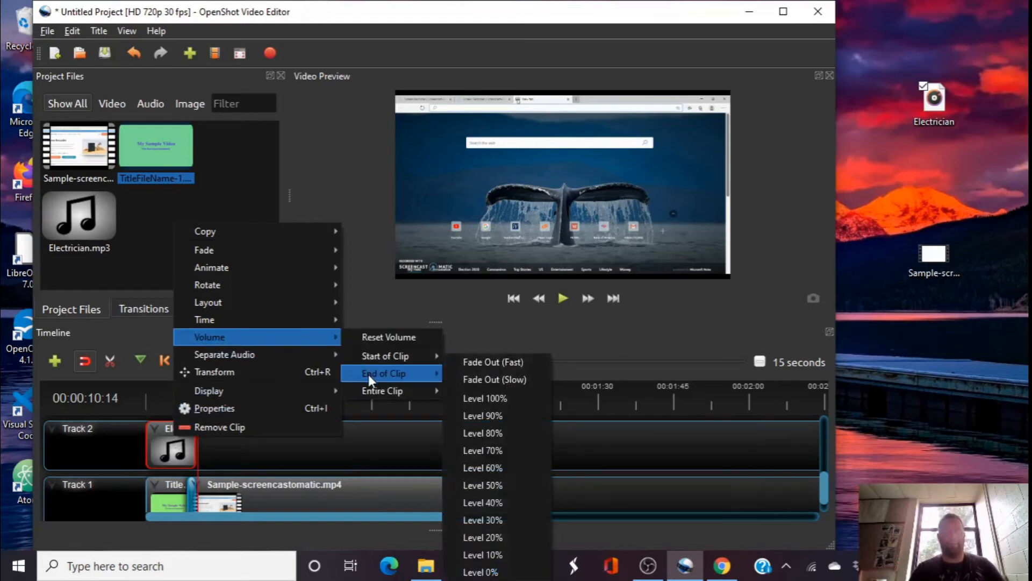
click(492, 378)
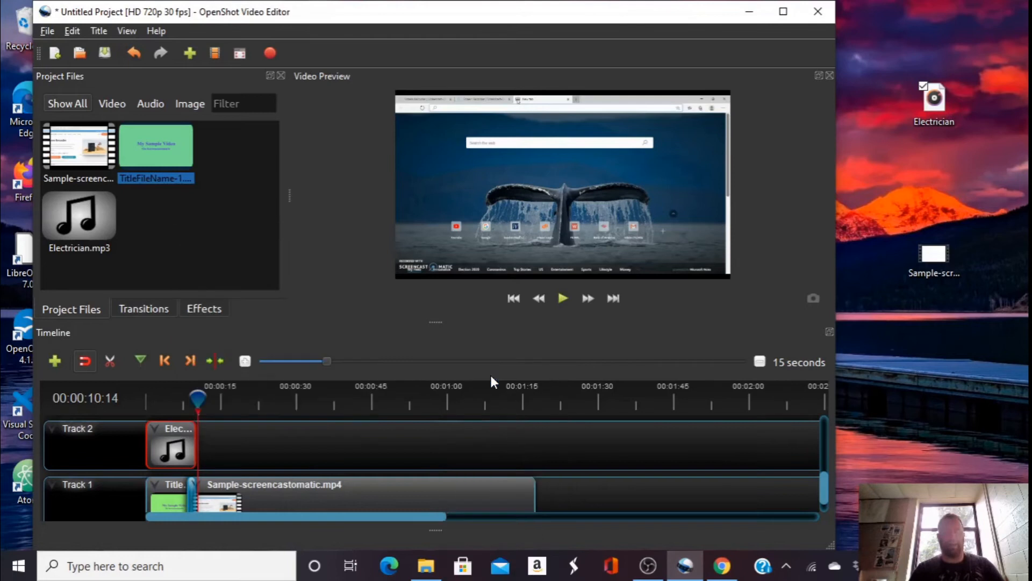
drag(200, 399, 128, 403)
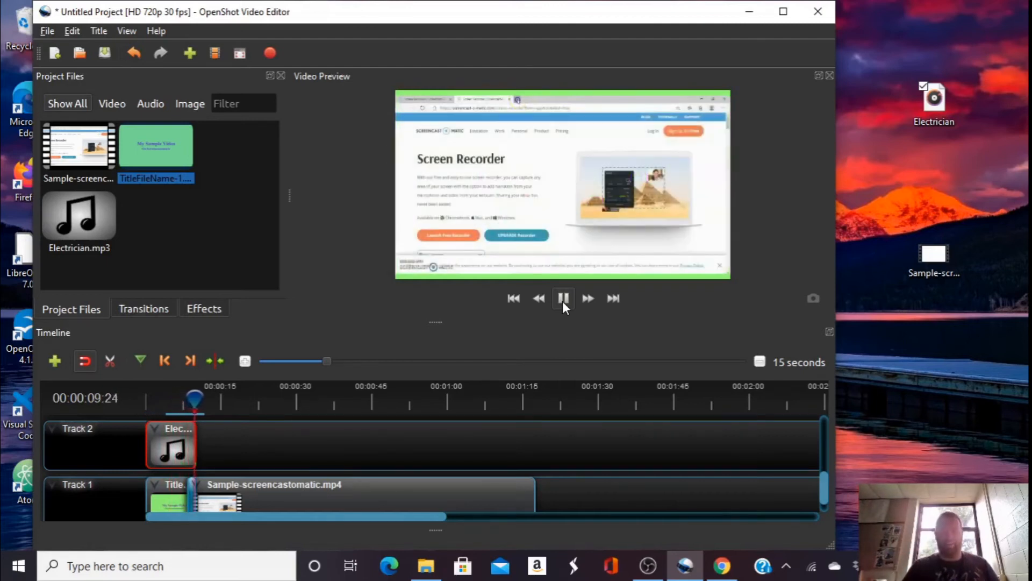
click(563, 299)
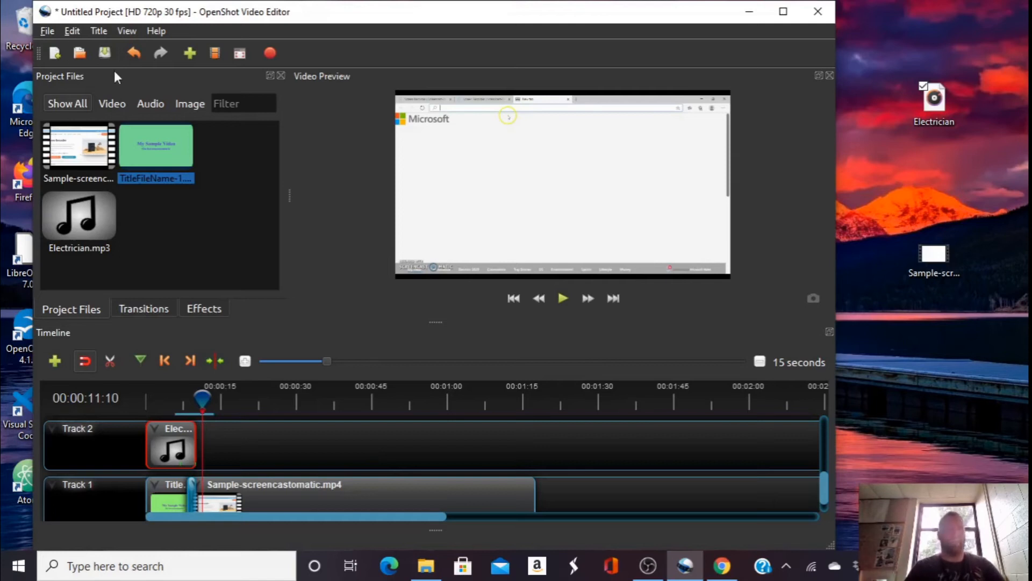
Step: Start exporting the project as a video and browse to the Open Shot Videos folder in Documents for the destination
click(44, 32)
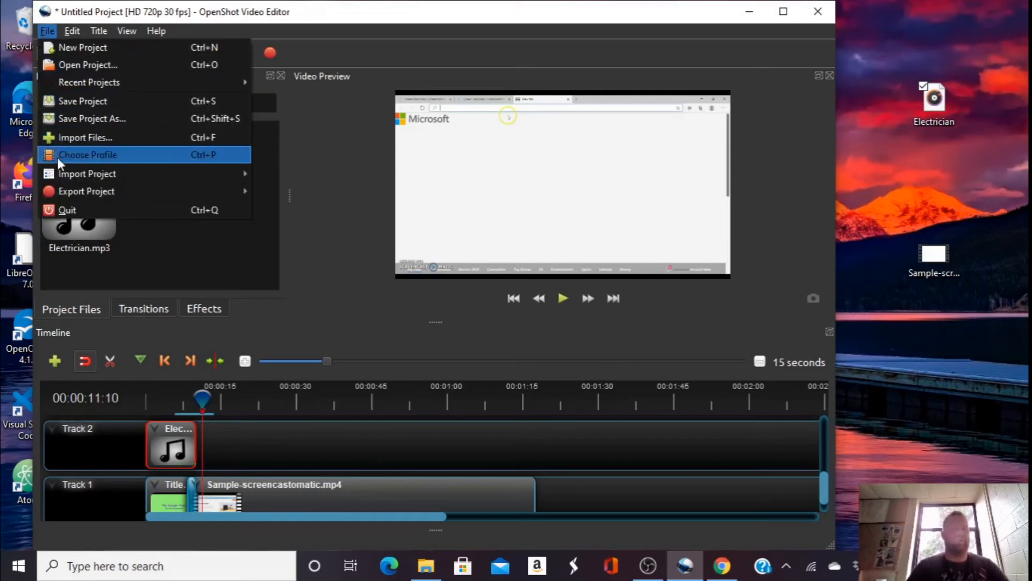
mouse_move(63, 186)
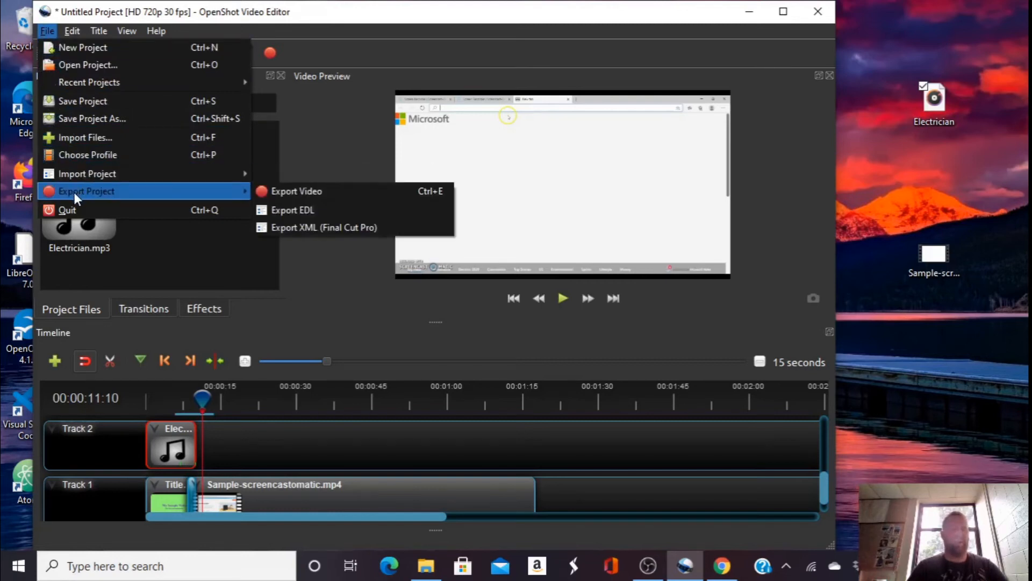
click(286, 192)
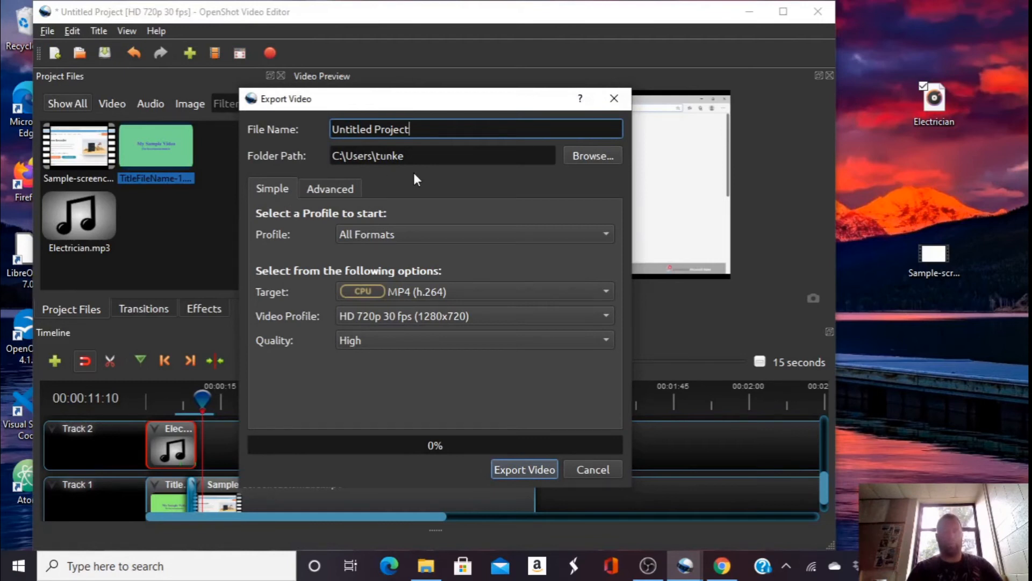
click(592, 156)
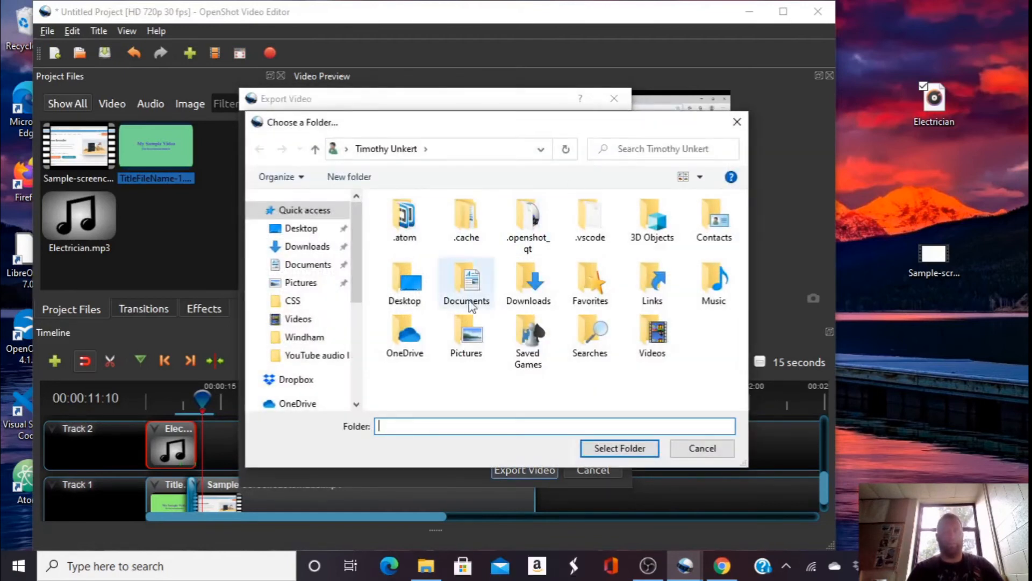
click(325, 270)
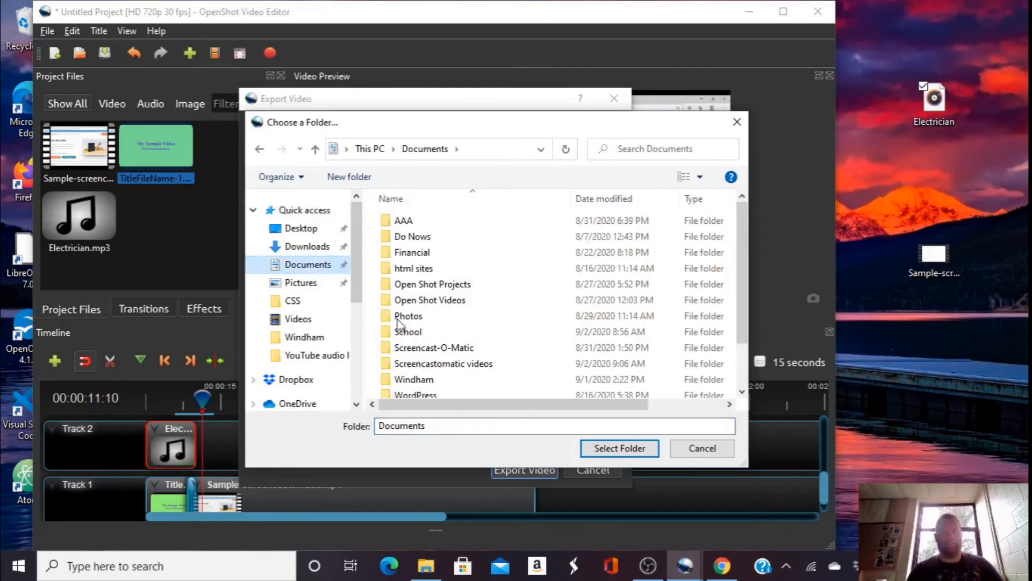
double_click(454, 299)
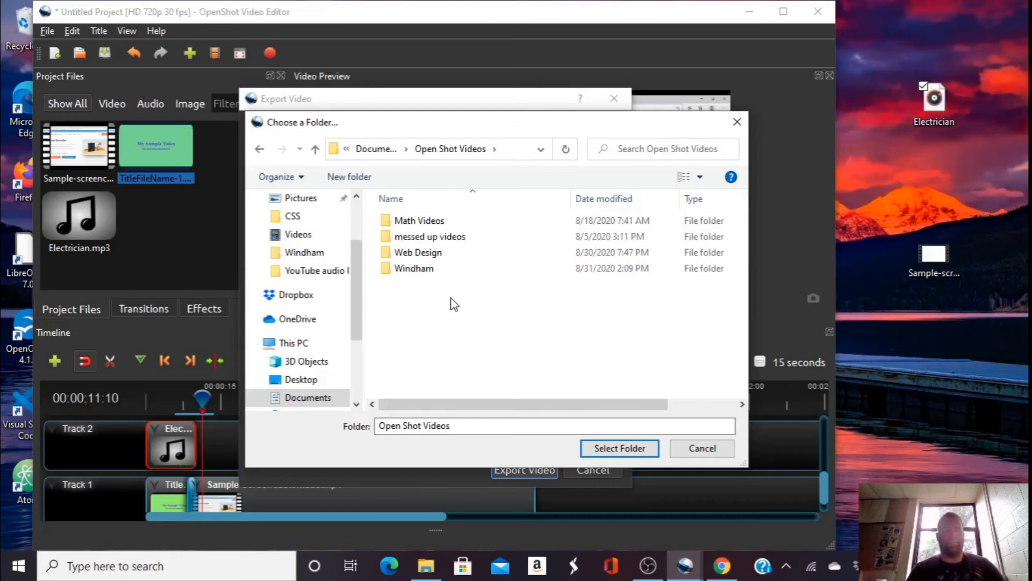
Step: Create a new folder named "Samples" inside Open Shot Videos and select it as the export folder
click(334, 178)
key(BackSpace)
text(Samples)
key(Return)
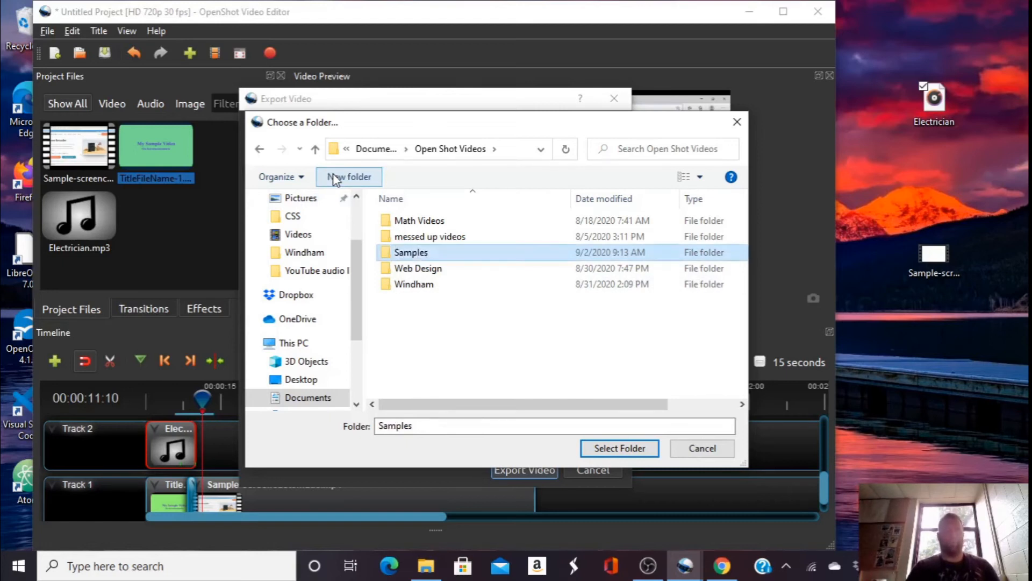
double_click(472, 256)
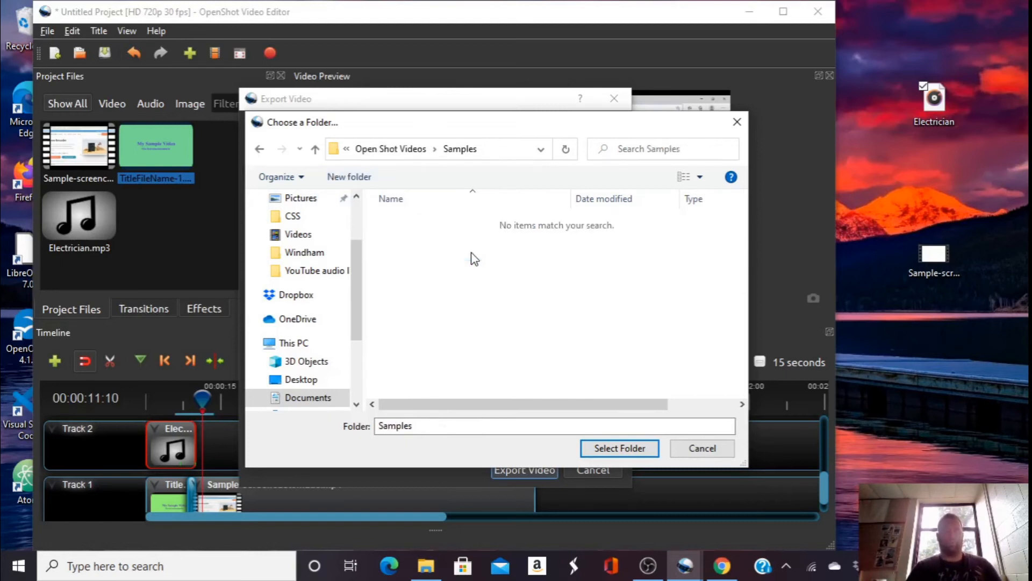
click(621, 450)
Step: Name the export file "Sample Screencastomatic Video"
drag(418, 134, 329, 131)
key(BackSpace)
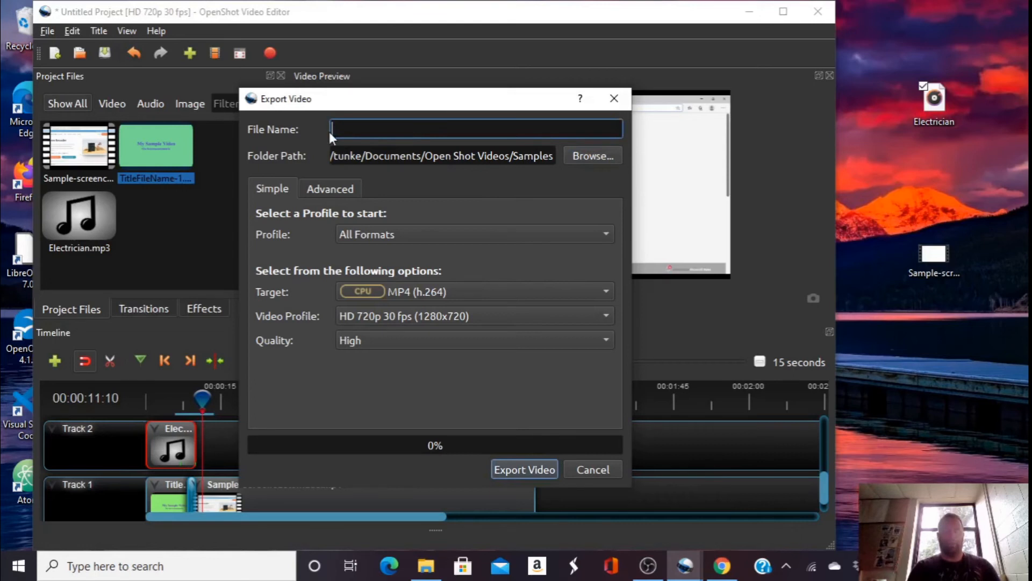
text(Sample Screencoastomatic Video)
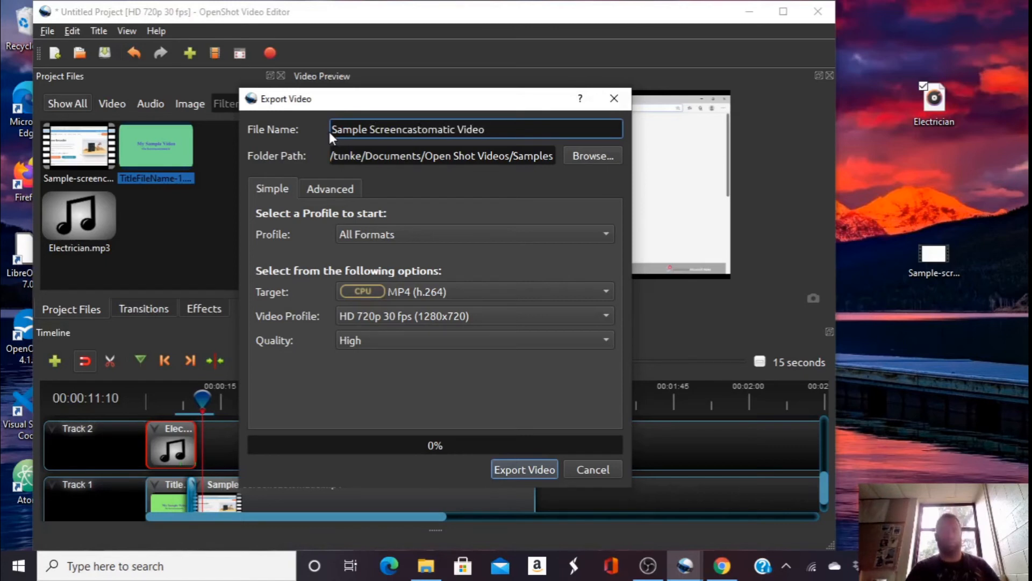
Step: Export the video with the Web profile and the YouTube-HD target, and close the export dialog once it completes
click(406, 237)
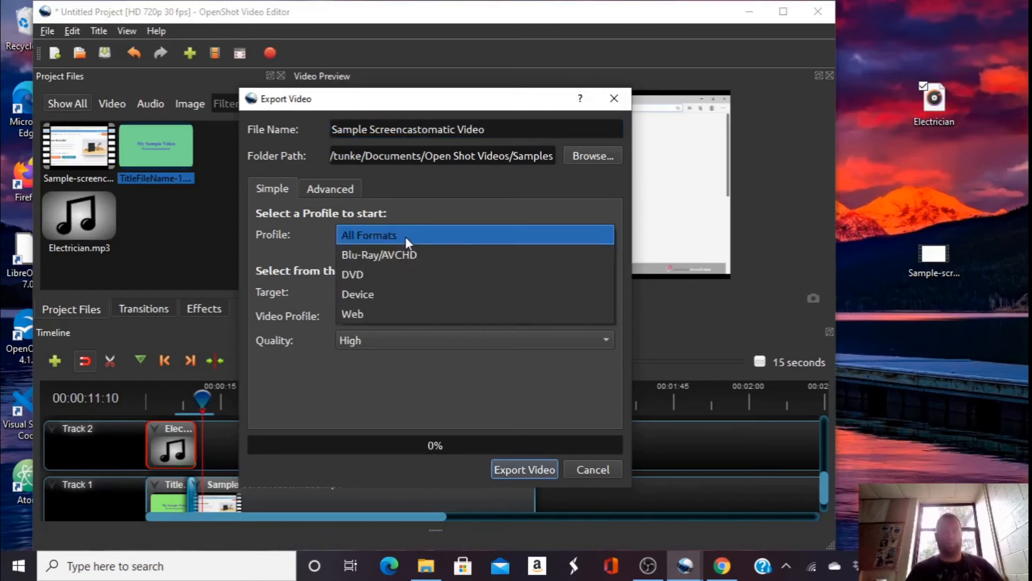
click(379, 314)
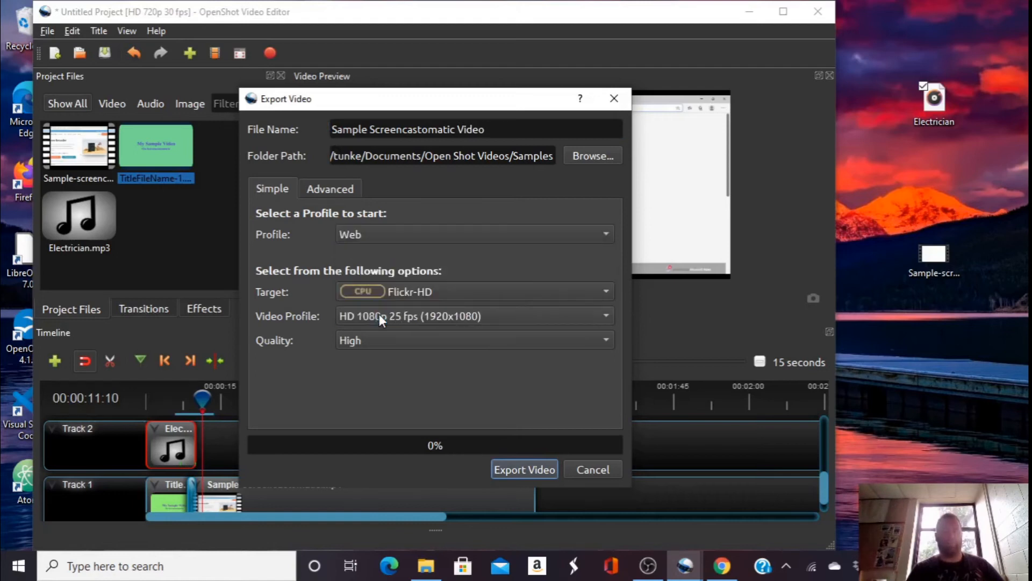
click(446, 293)
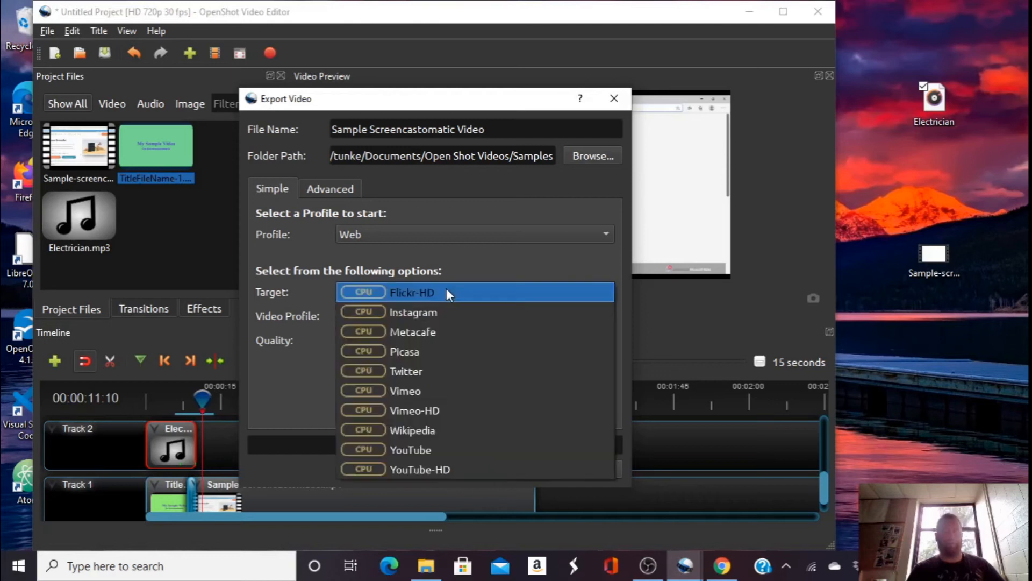
click(415, 468)
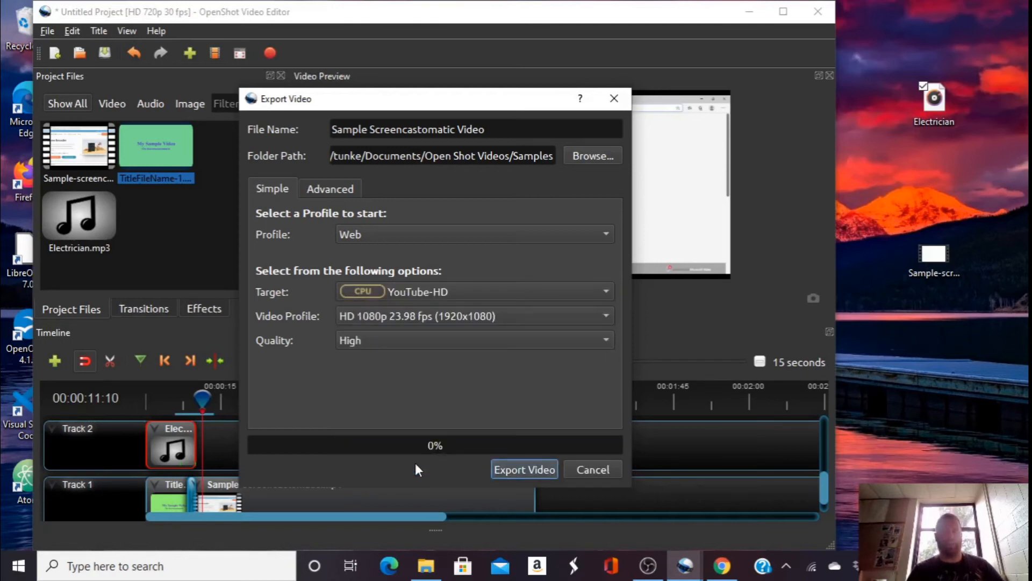
click(533, 469)
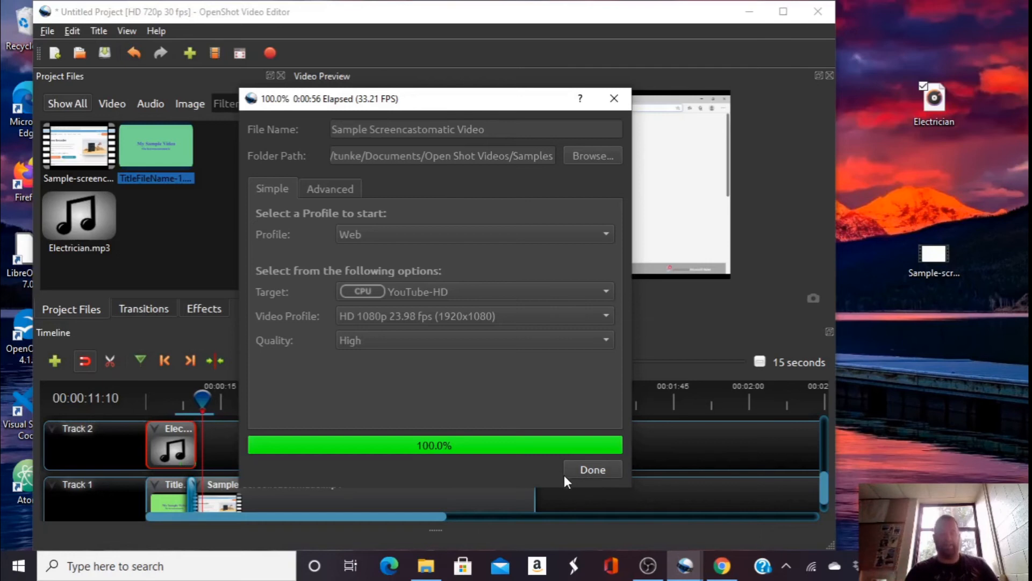
click(589, 470)
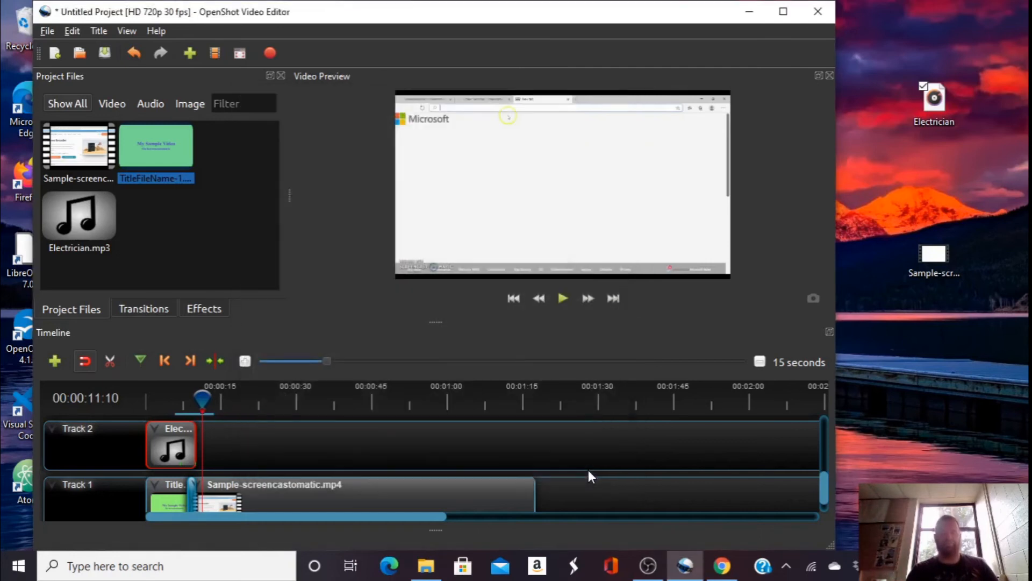
Step: Close OpenShot without saving the project changes
click(46, 30)
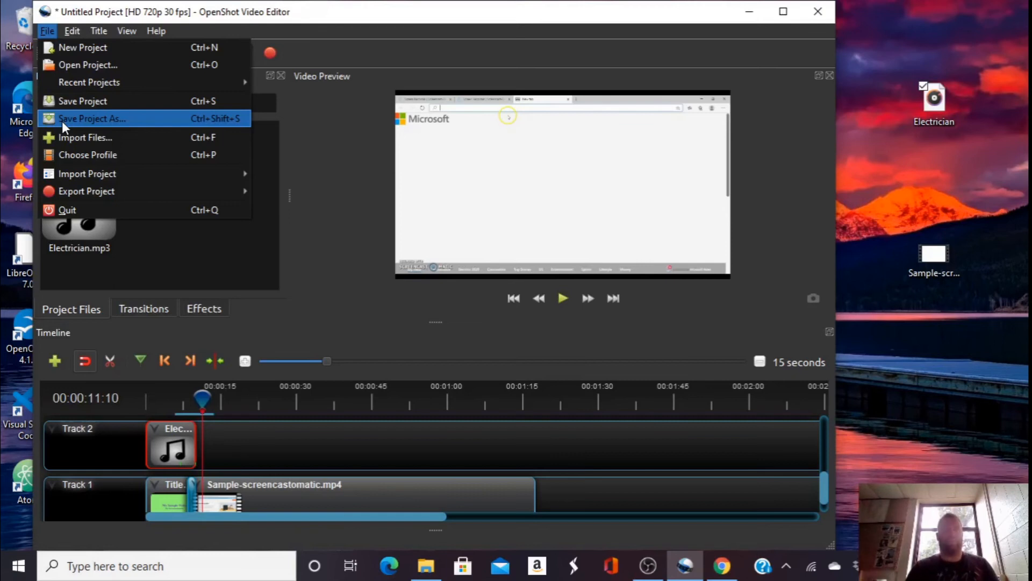
click(353, 262)
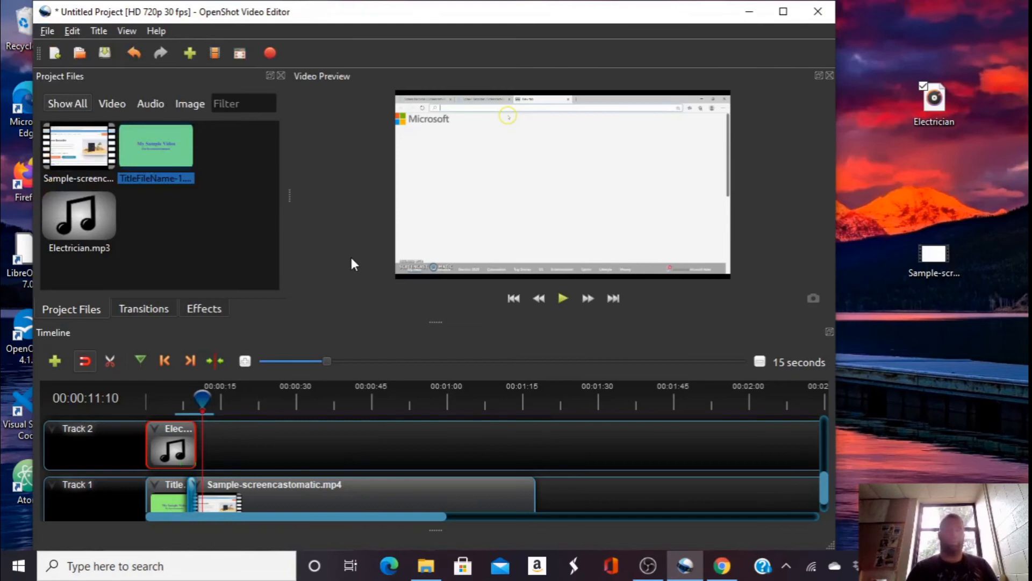
click(820, 17)
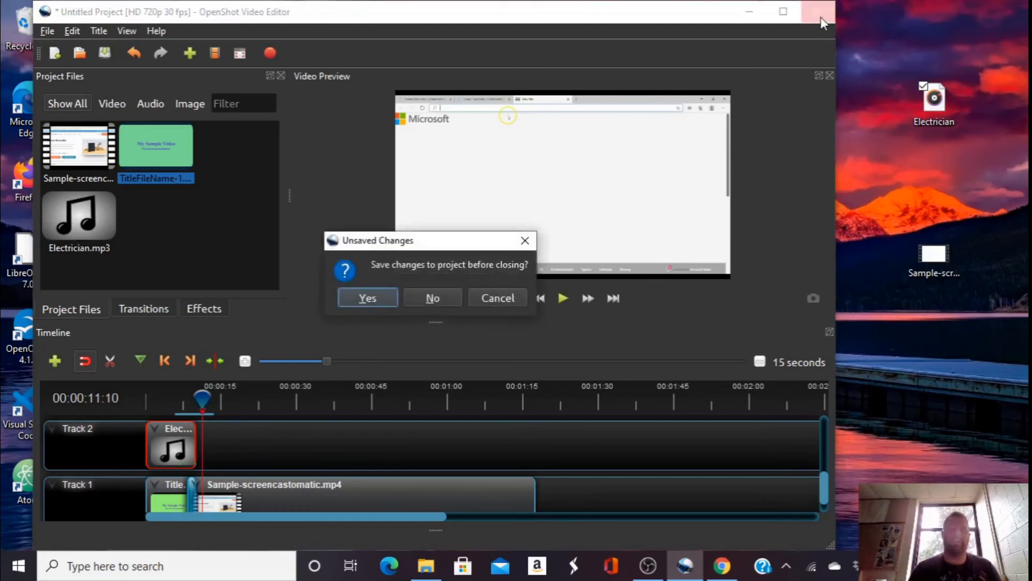
click(431, 295)
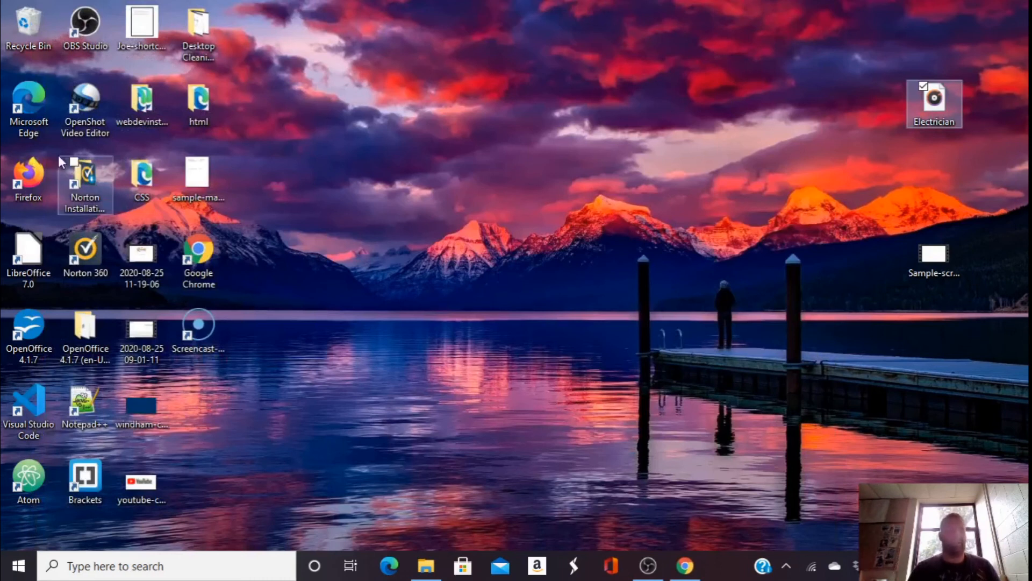
Step: Open Firefox, dismiss the default browser prompt and go to google.com
double_click(28, 171)
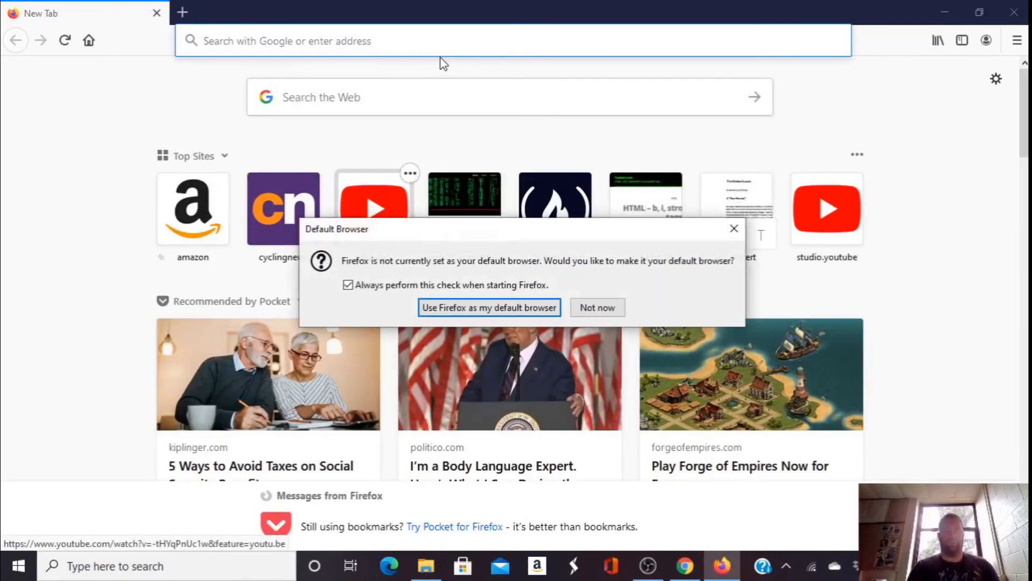
click(734, 228)
text(google.com)
key(Return)
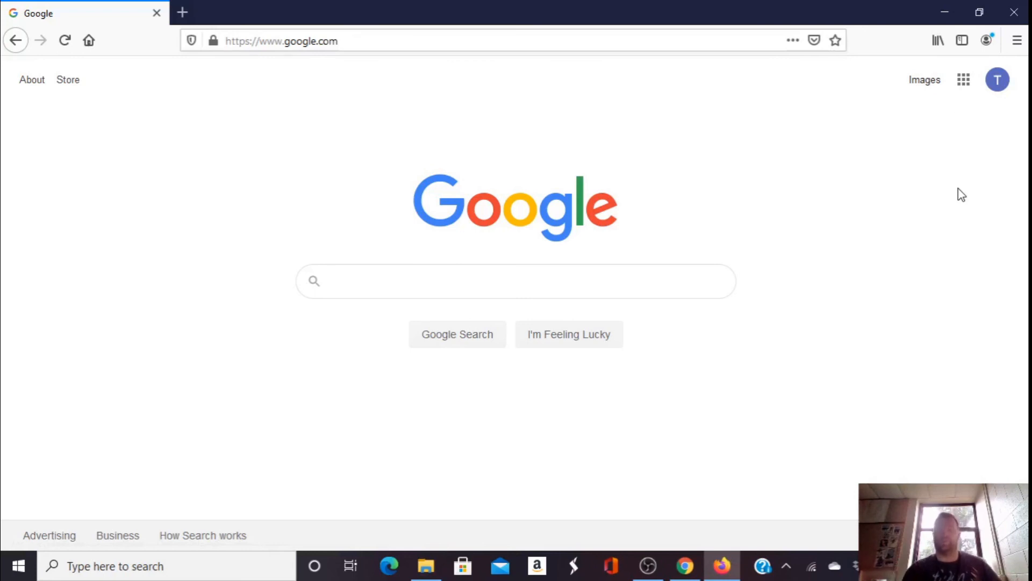
Step: Go to YouTube from the Google apps and start a new video upload
click(963, 81)
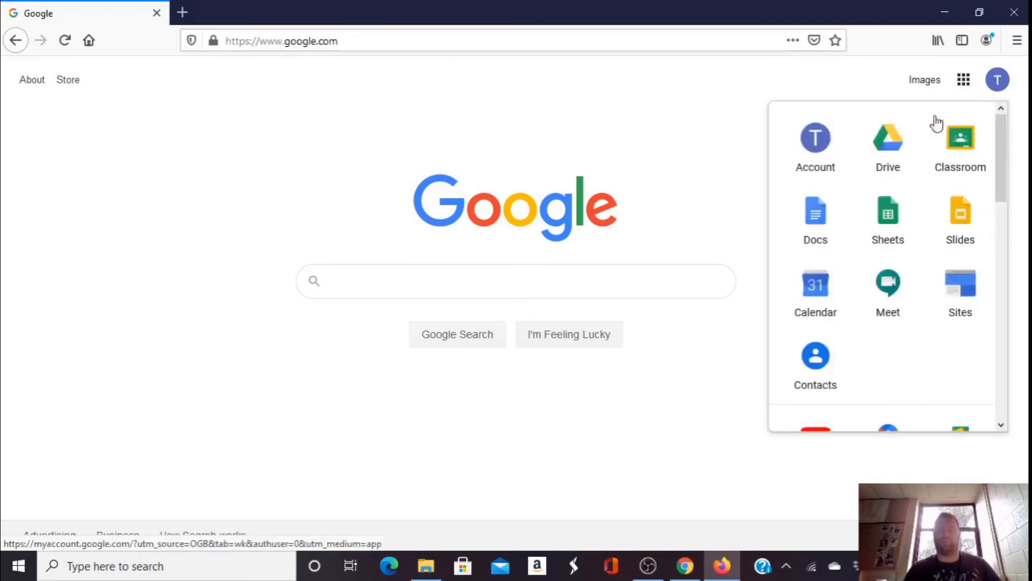
scroll(860, 286, down, 2)
scroll(861, 288, down, 2)
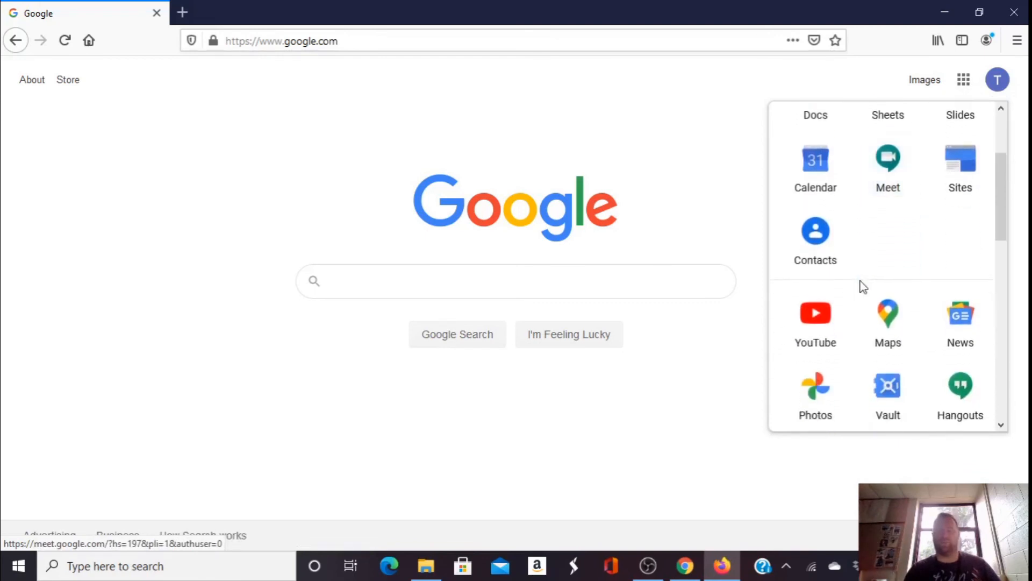
click(815, 322)
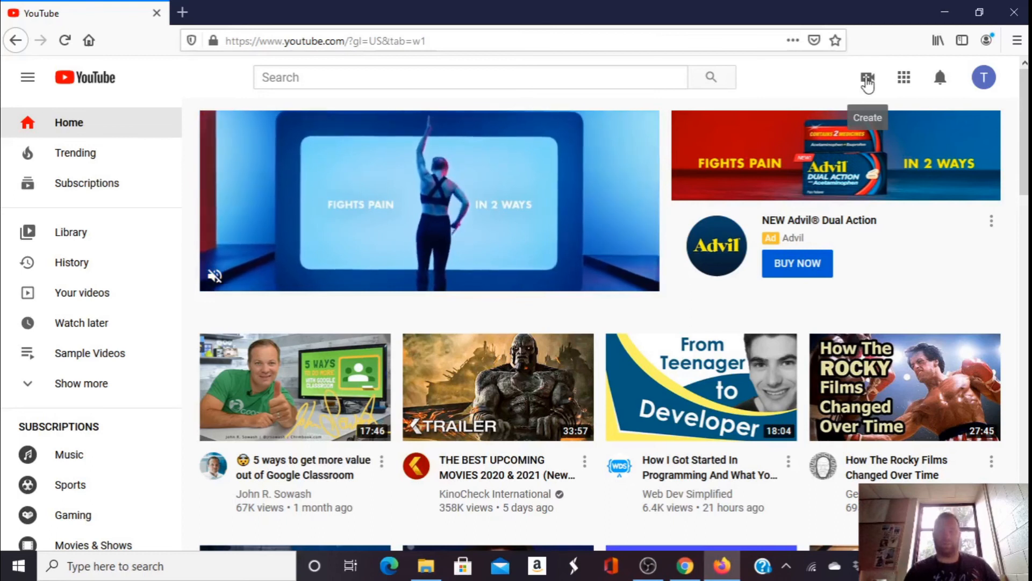
click(868, 78)
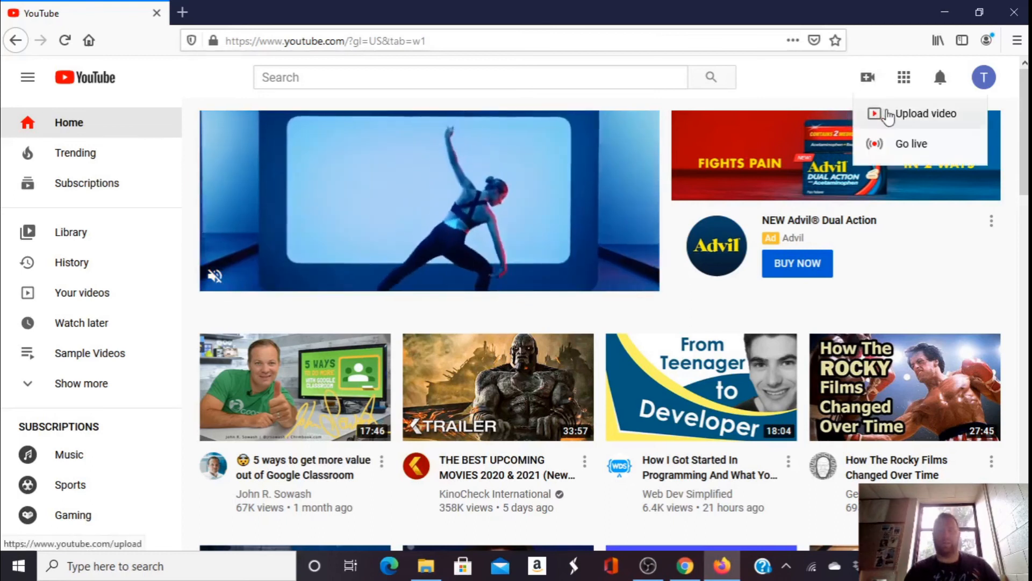
click(888, 116)
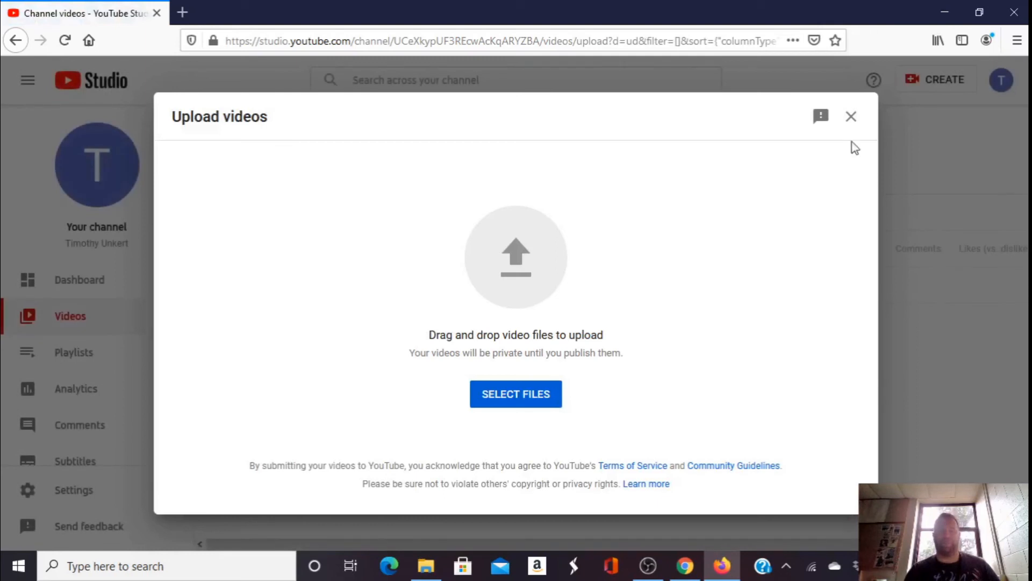
Step: Upload the Sample Screencastomatic Video file from the Samples folder inside Open Shot Videos in Documents
click(511, 406)
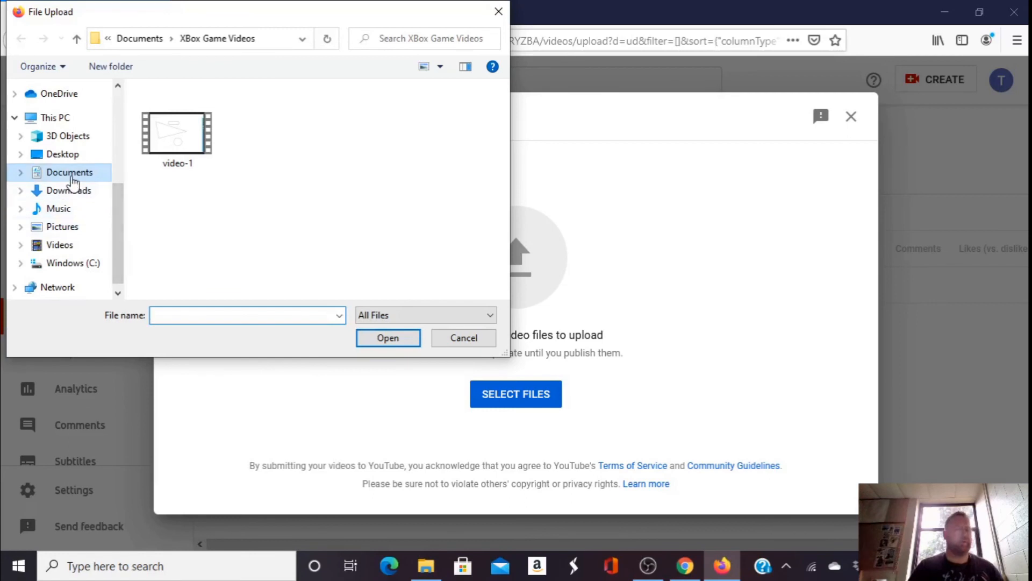
click(72, 178)
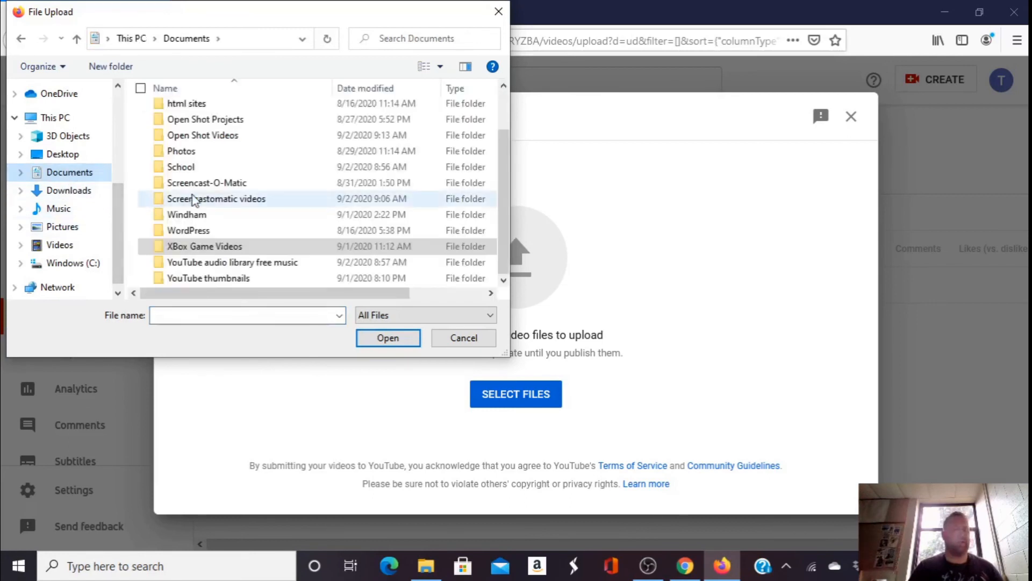
double_click(196, 136)
double_click(200, 143)
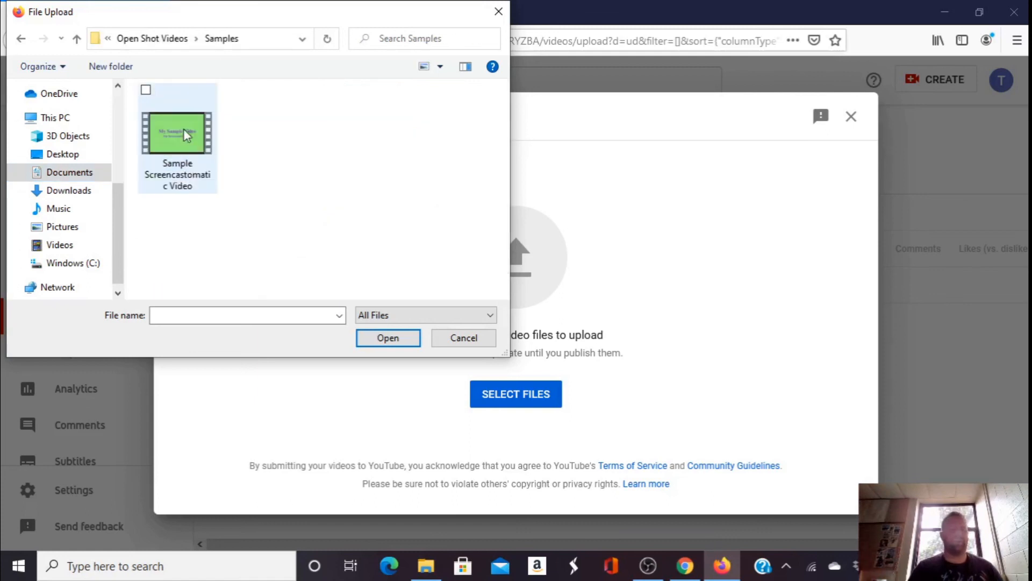
click(192, 147)
click(387, 337)
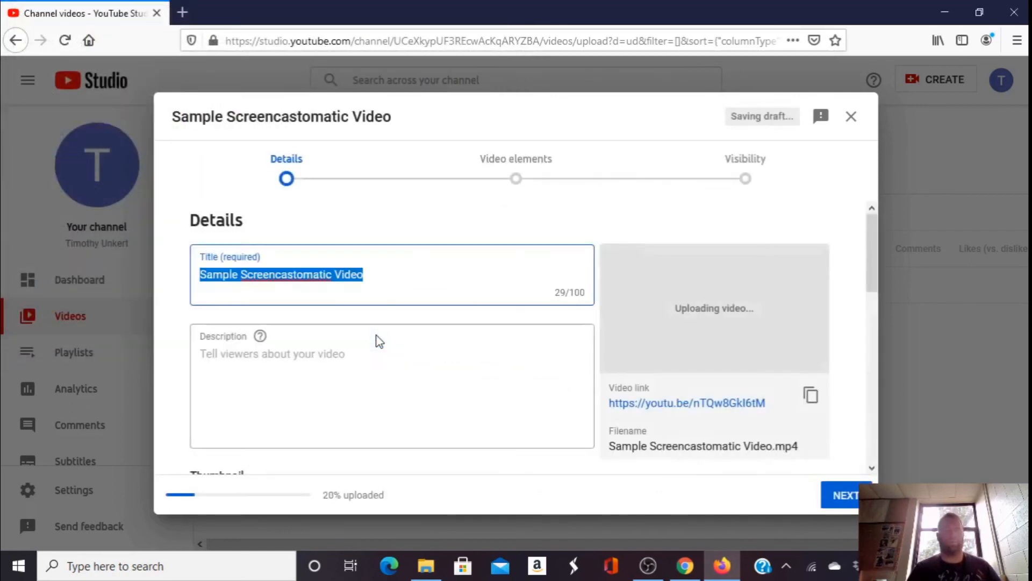
Step: Enter the video description "This video is something that shows you how to draw a triangle."
click(296, 360)
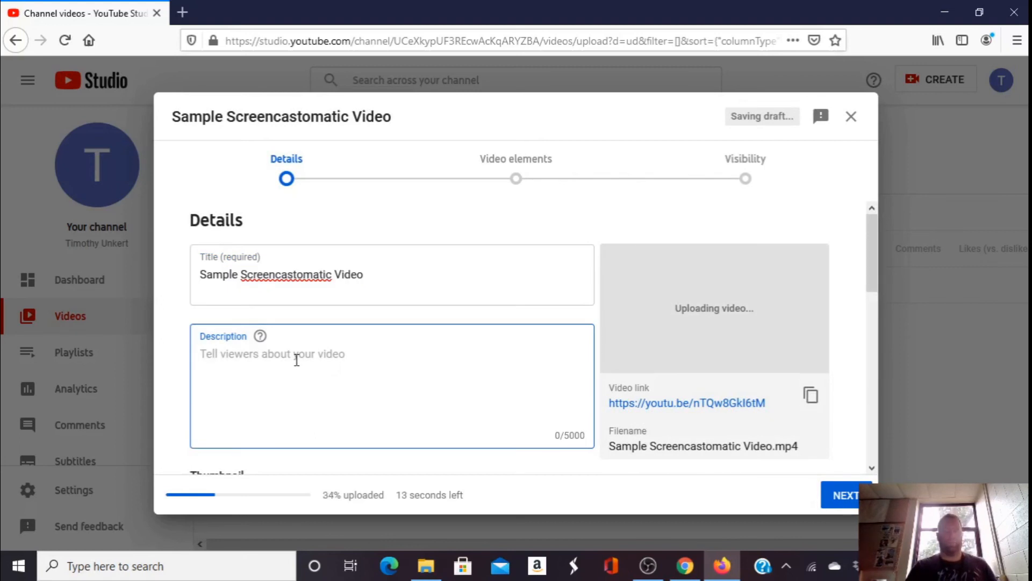
text(This video is something that sh)
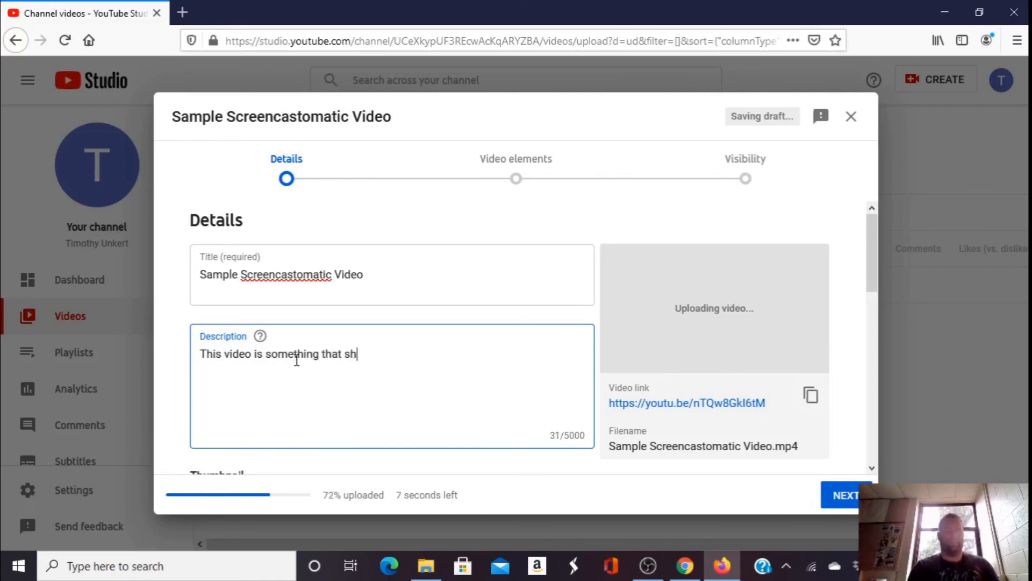
text(ows you how to draw a triangle.)
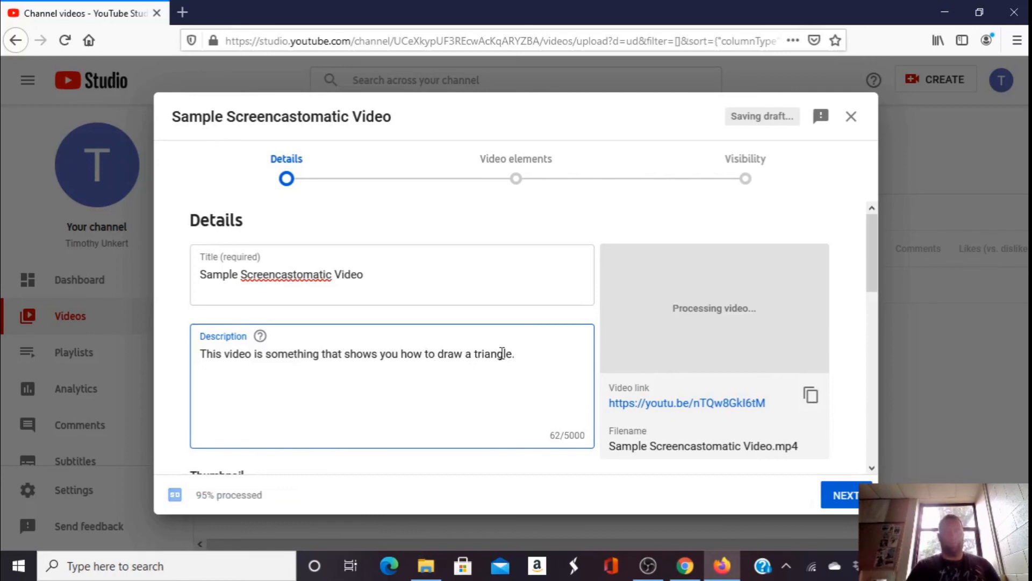
Step: Add the uploaded video to the Sample Videos playlist
scroll(502, 353, down, 1)
scroll(502, 353, down, 7)
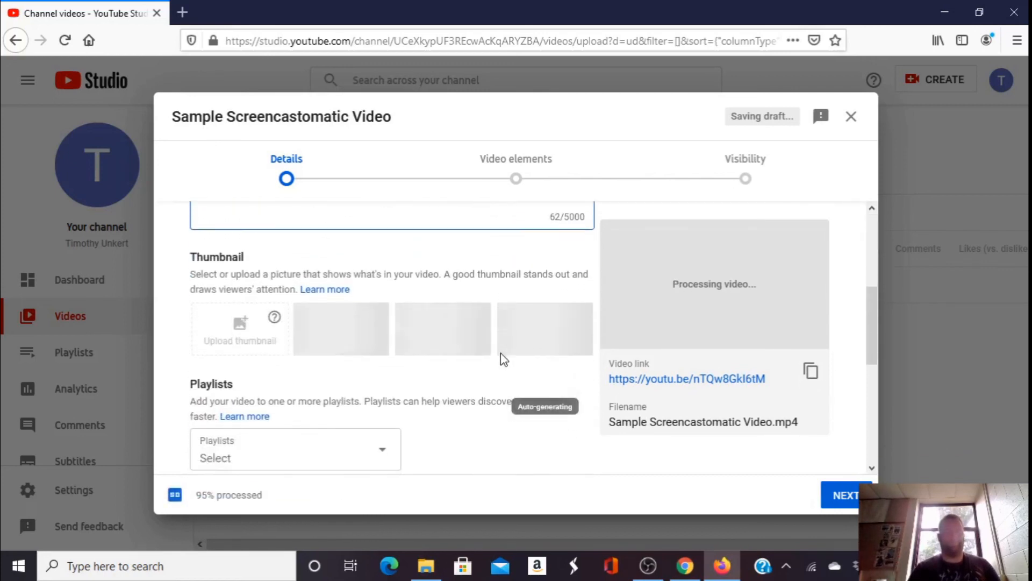
scroll(484, 355, down, 1)
click(376, 308)
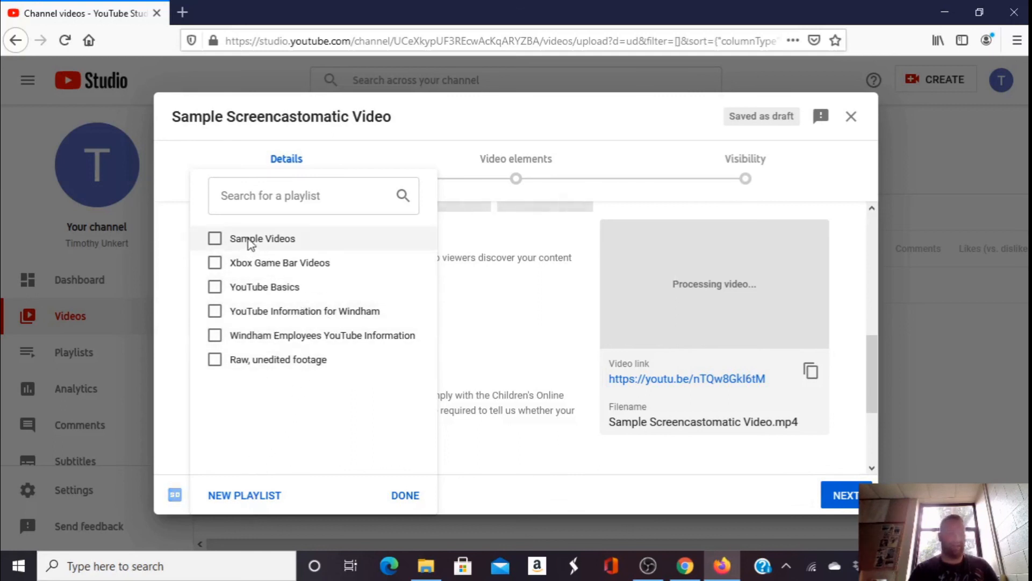
click(215, 239)
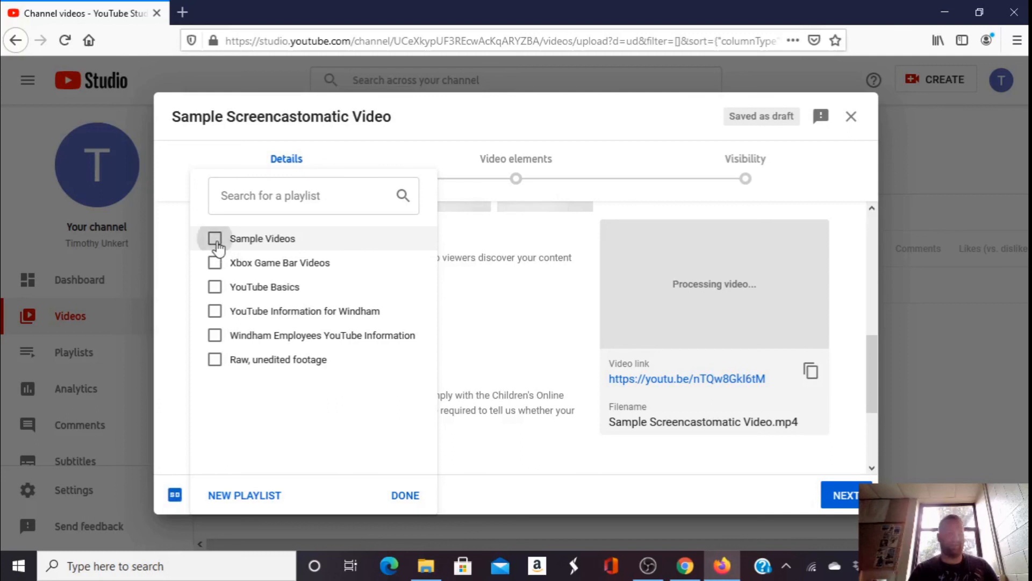
click(405, 495)
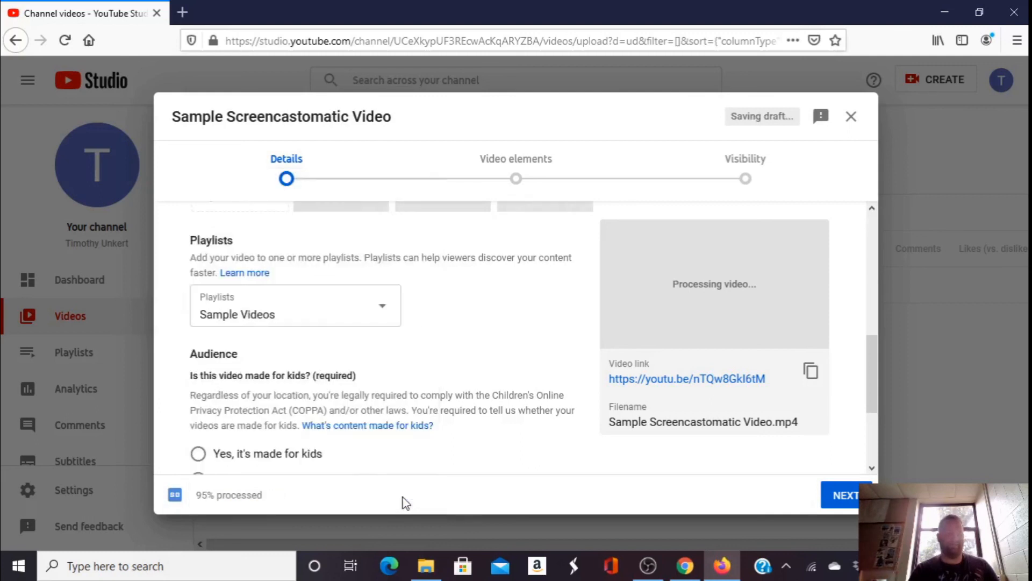
Step: Mark the video as not made for kids and continue past the video elements to the visibility settings
scroll(557, 342, down, 1)
scroll(558, 342, down, 1)
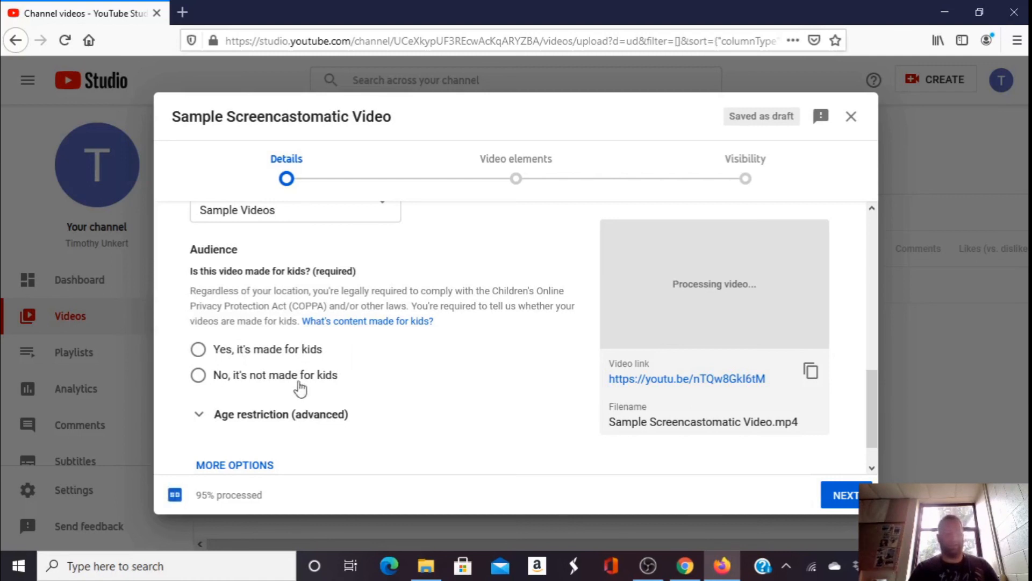
click(198, 382)
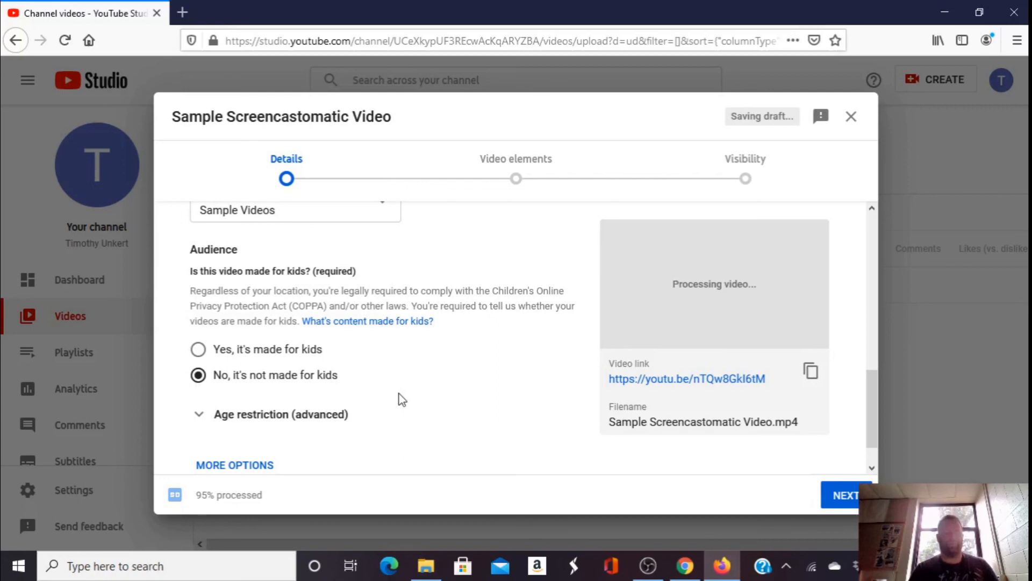
scroll(402, 400, down, 2)
click(839, 495)
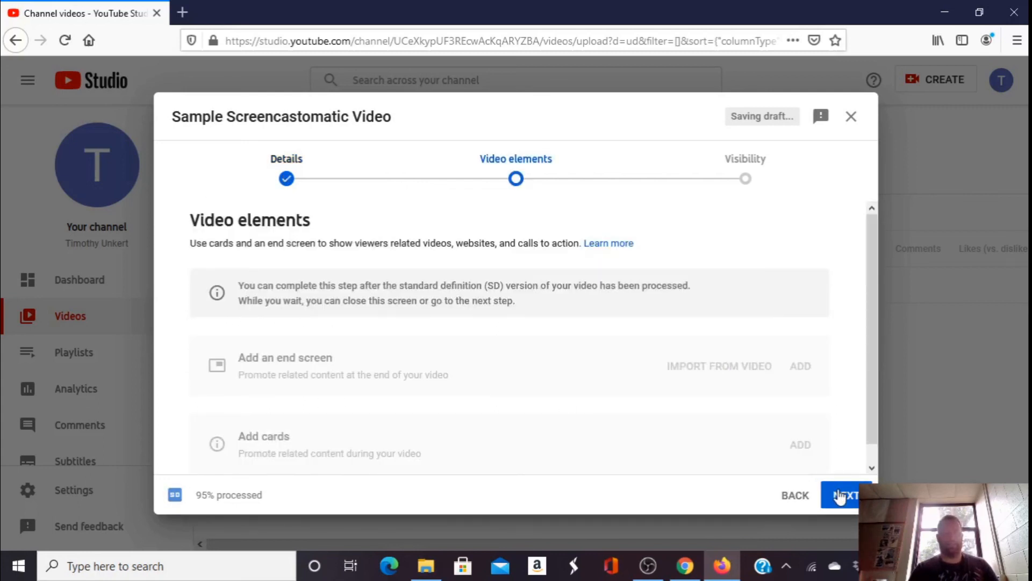
click(840, 495)
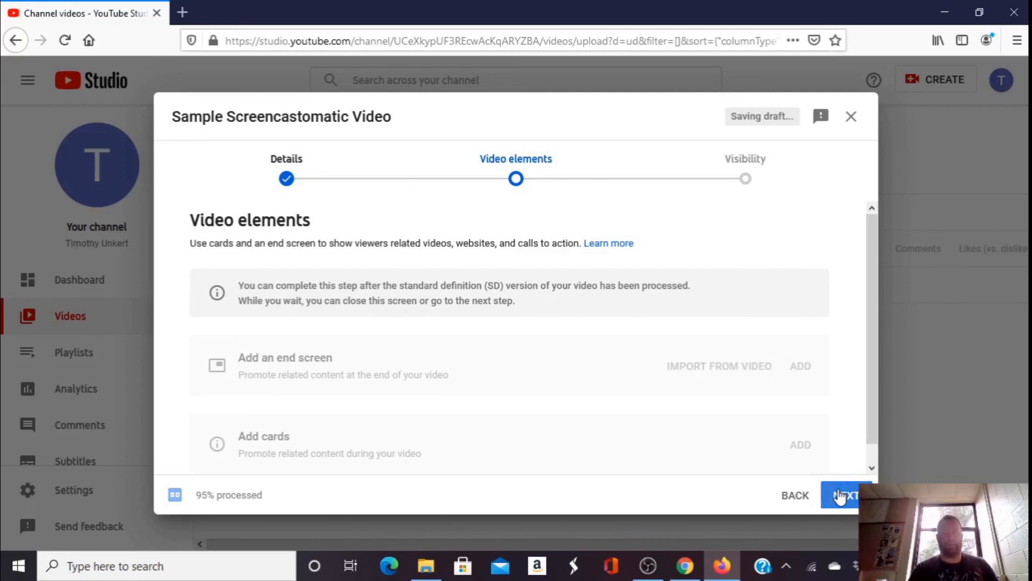
Step: Set the video's visibility to Unlisted, save it and close the published confirmation
scroll(710, 385, down, 1)
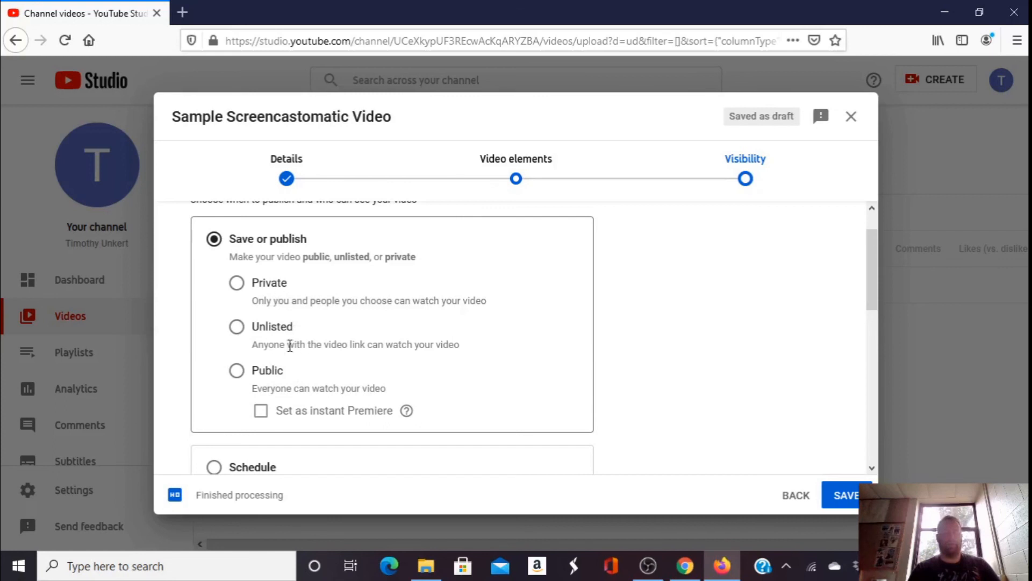
click(237, 329)
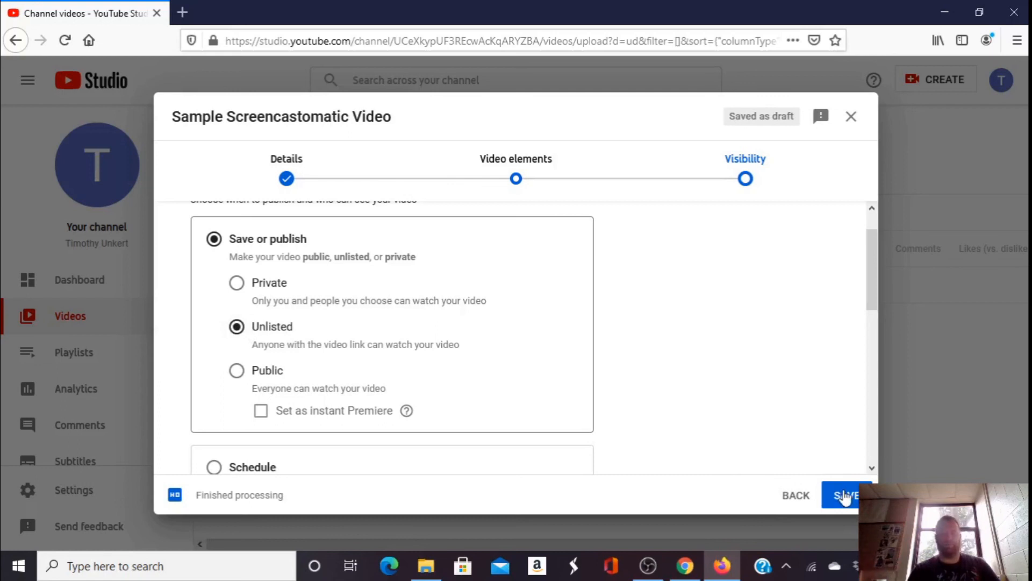
click(845, 496)
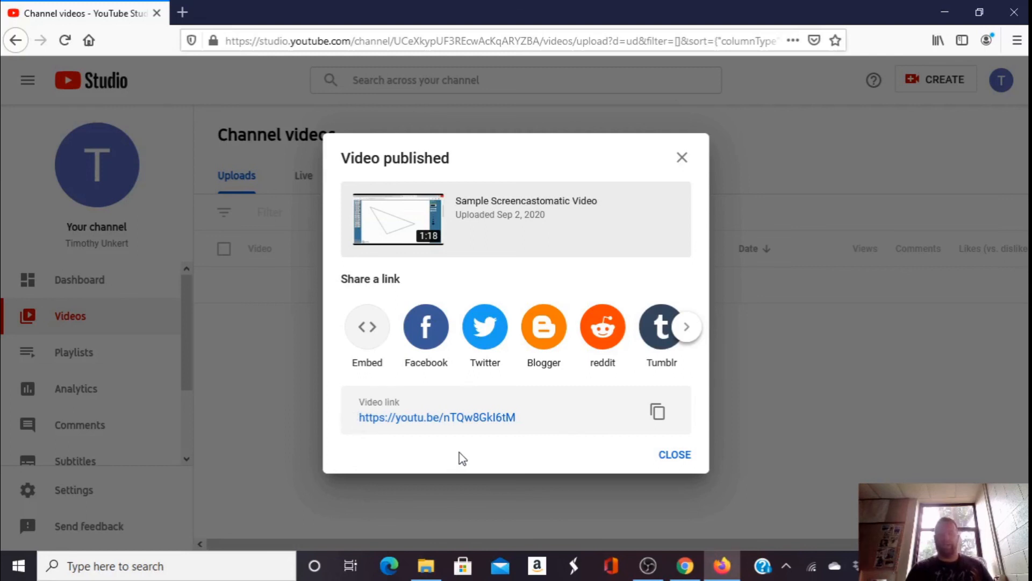
click(674, 458)
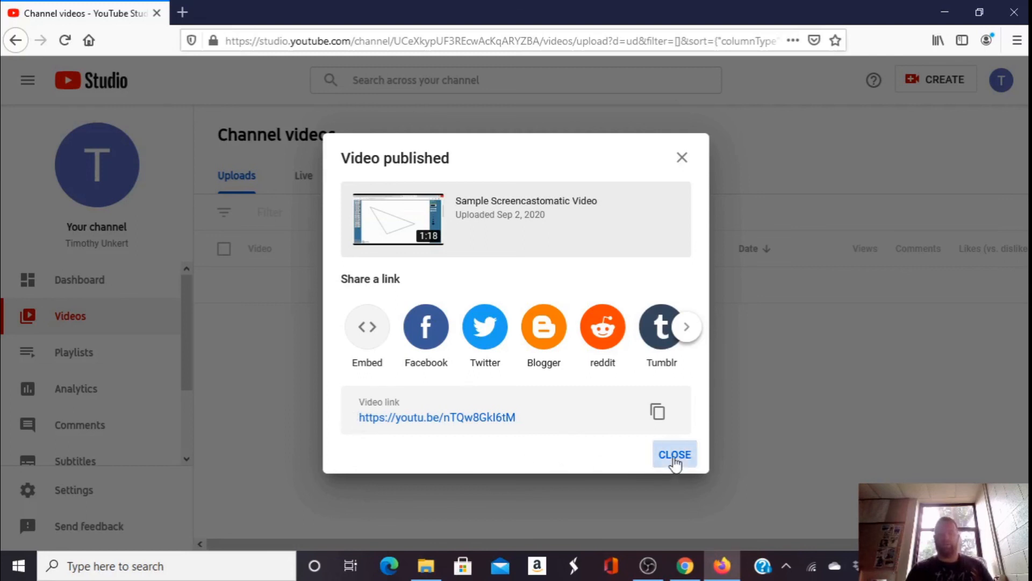